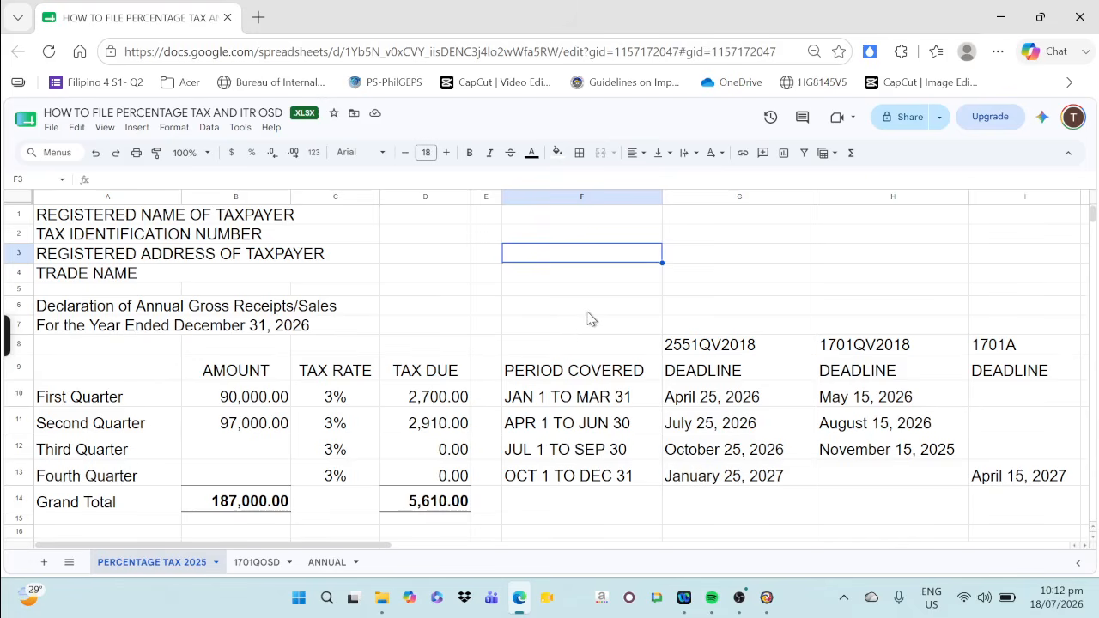
Review the quarters, periods covered, and the 2551QV2018 and 1701QV2018 filing deadlines in the percentage tax worksheet
left_click(75, 399)
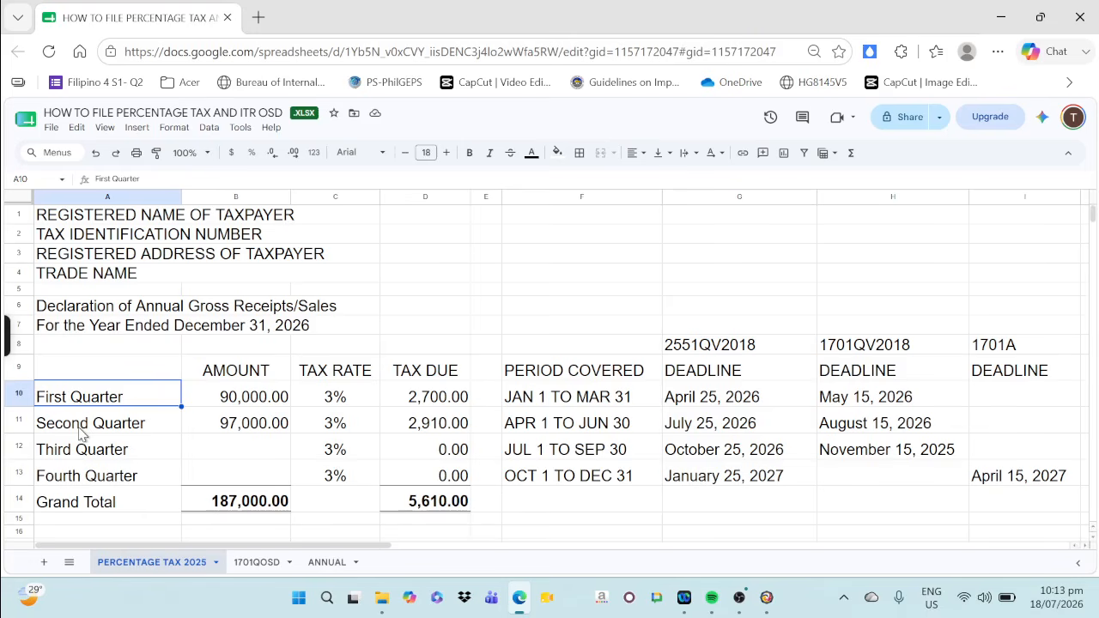
left_click(80, 429)
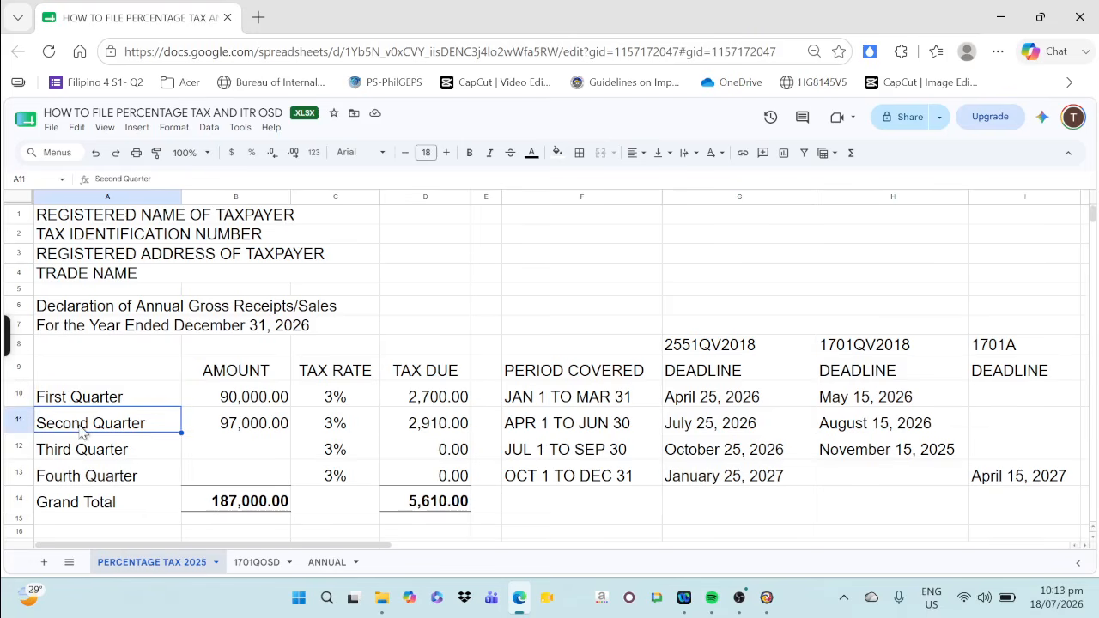
left_click(94, 400)
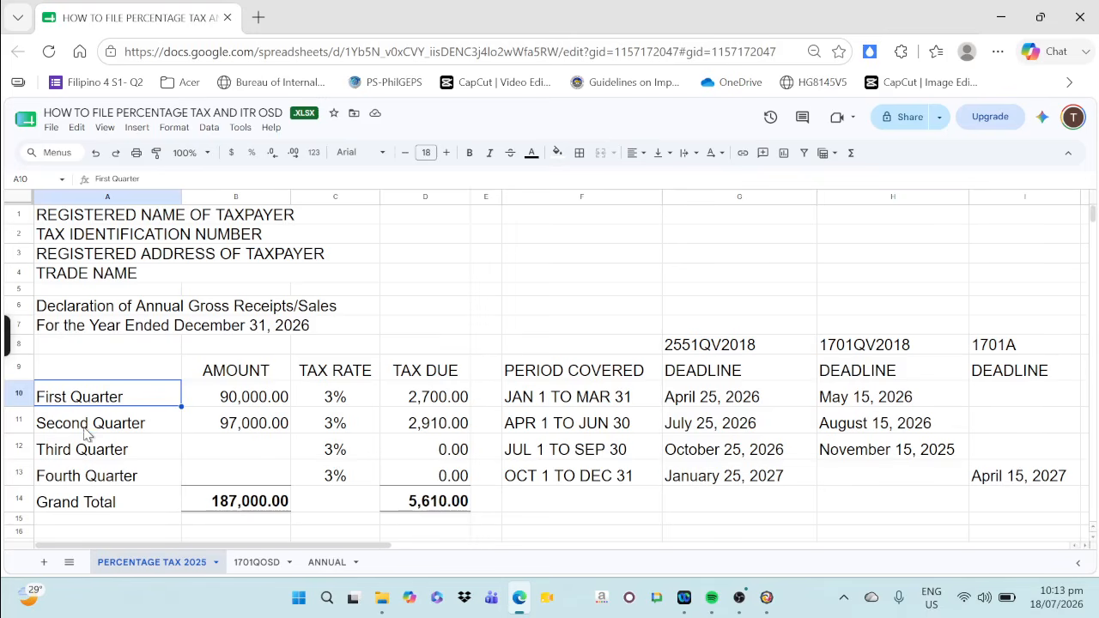
left_click(84, 431)
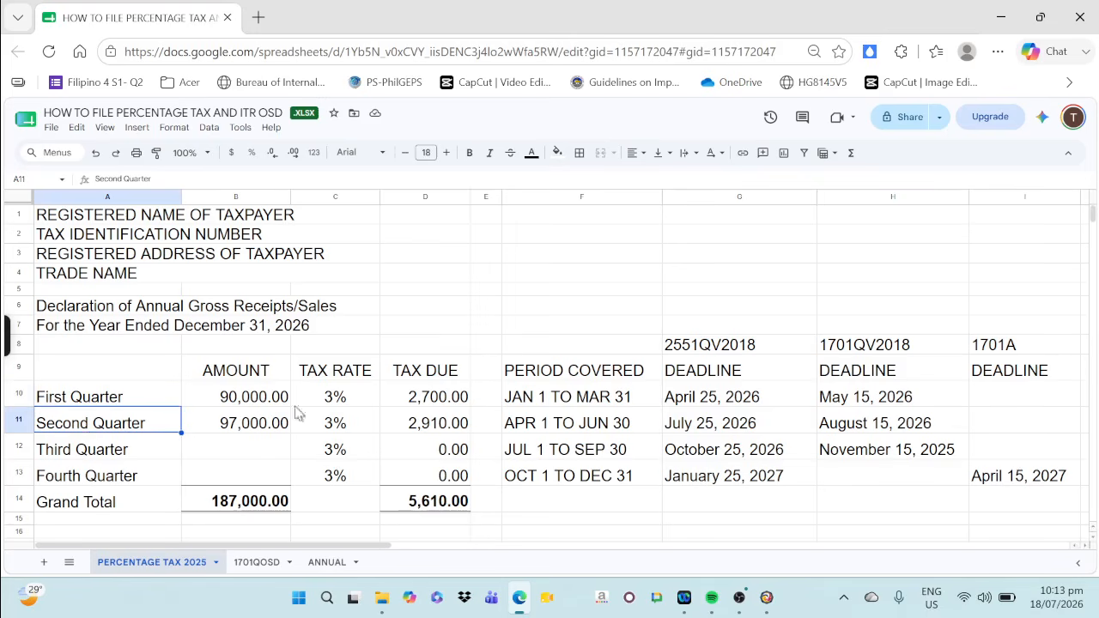
left_click(542, 409)
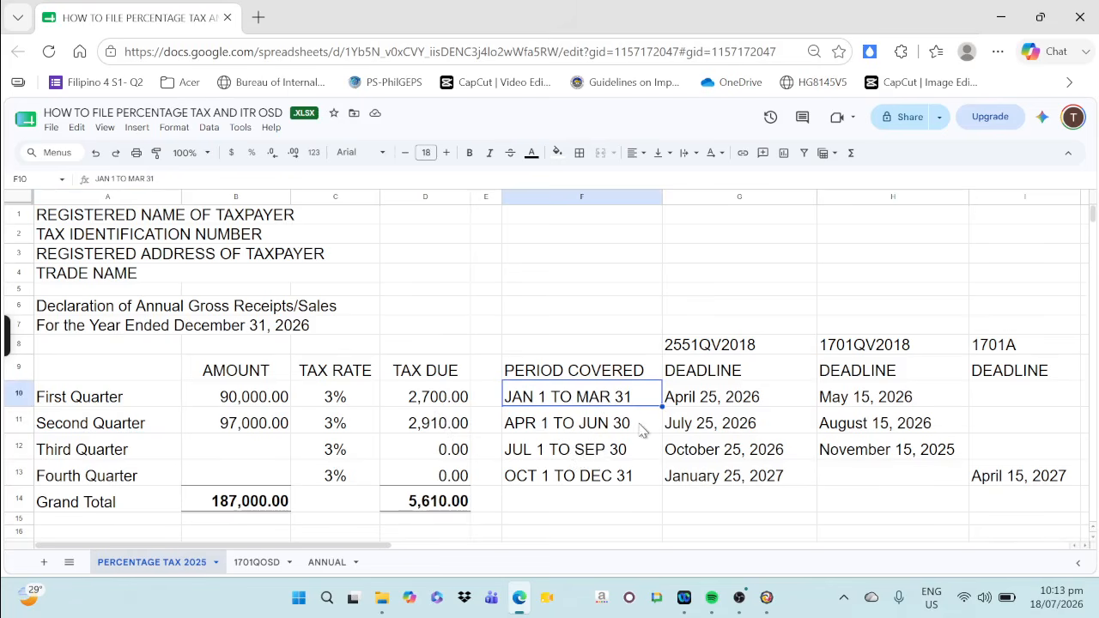
left_click(566, 429)
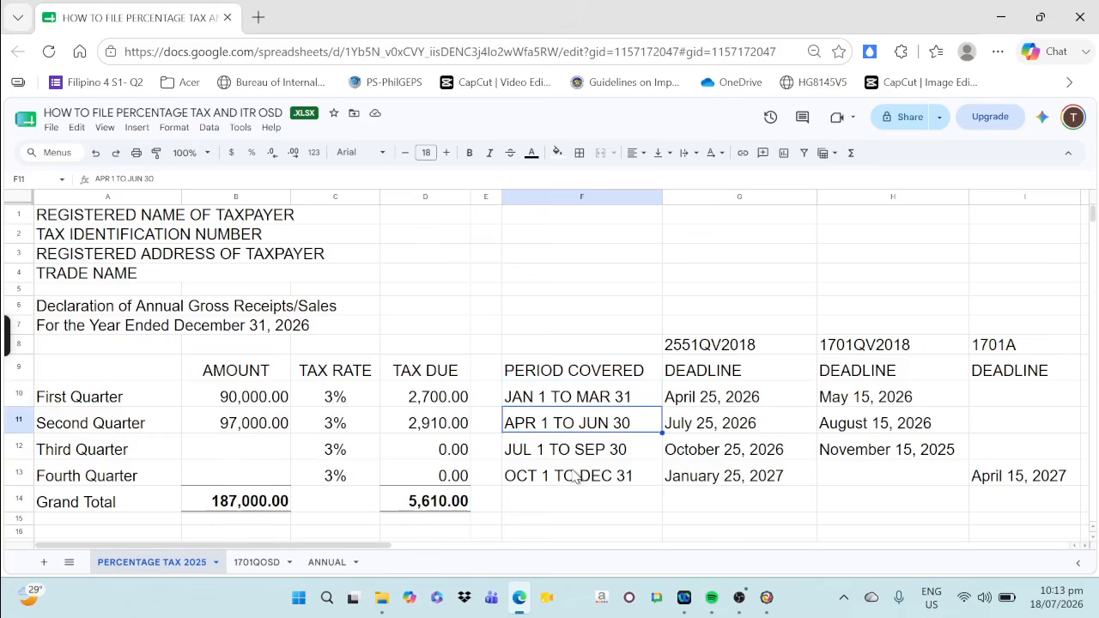
left_click(713, 402)
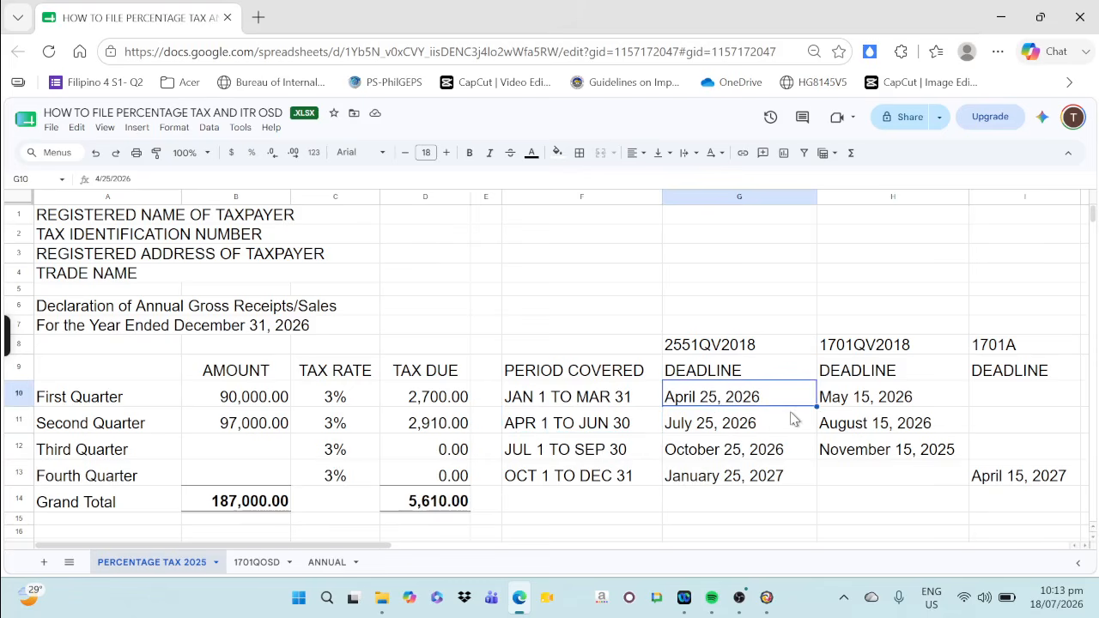
left_click(718, 443)
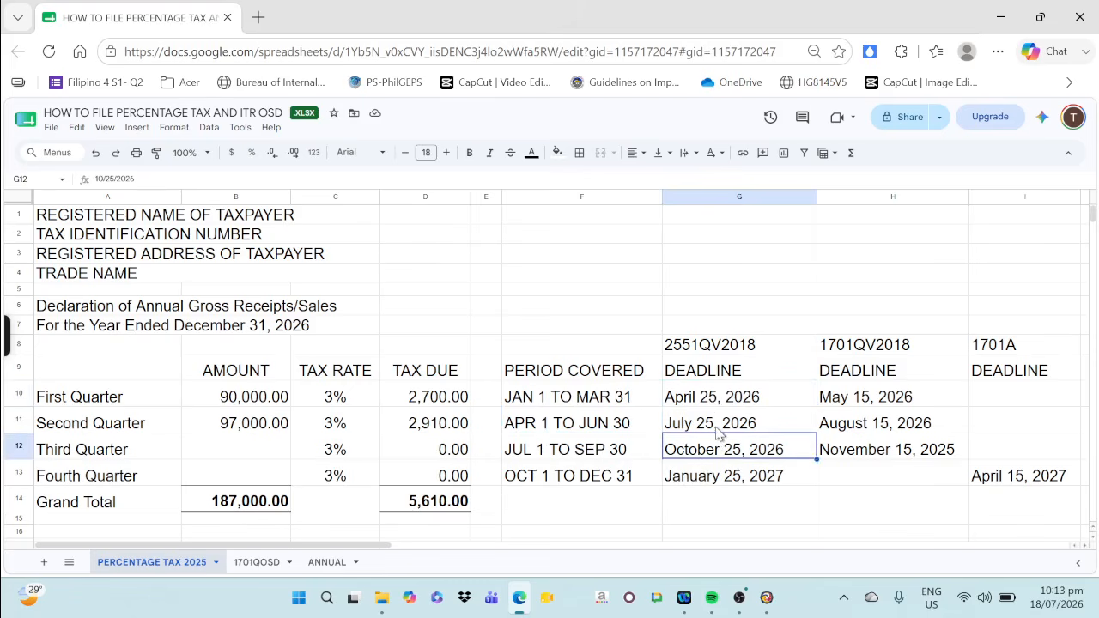
left_click(721, 430)
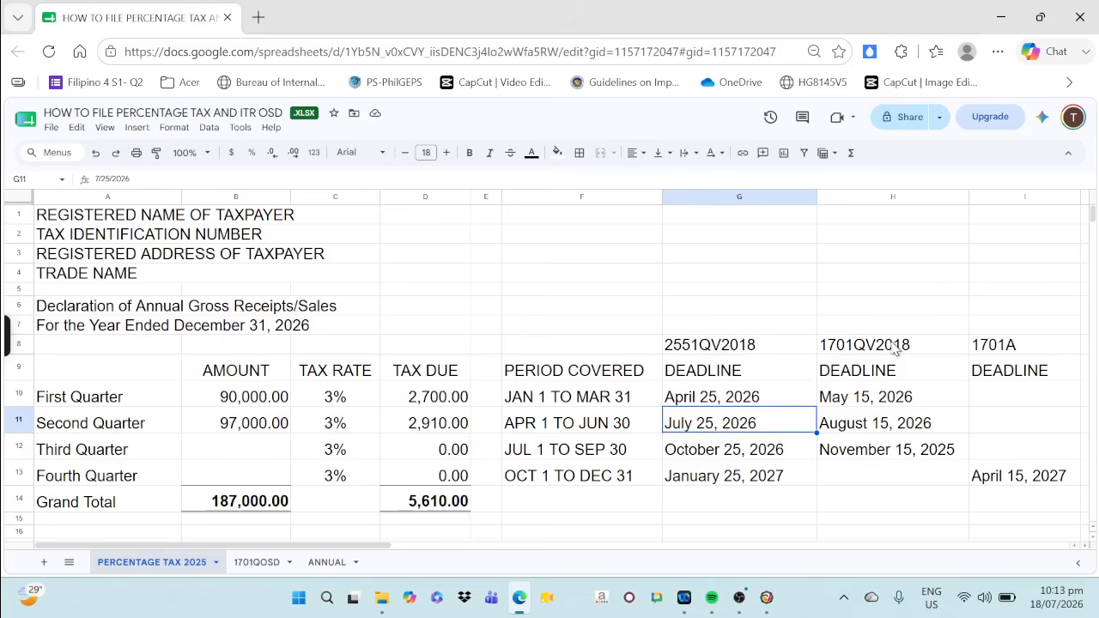
left_click_drag(898, 346, 905, 449)
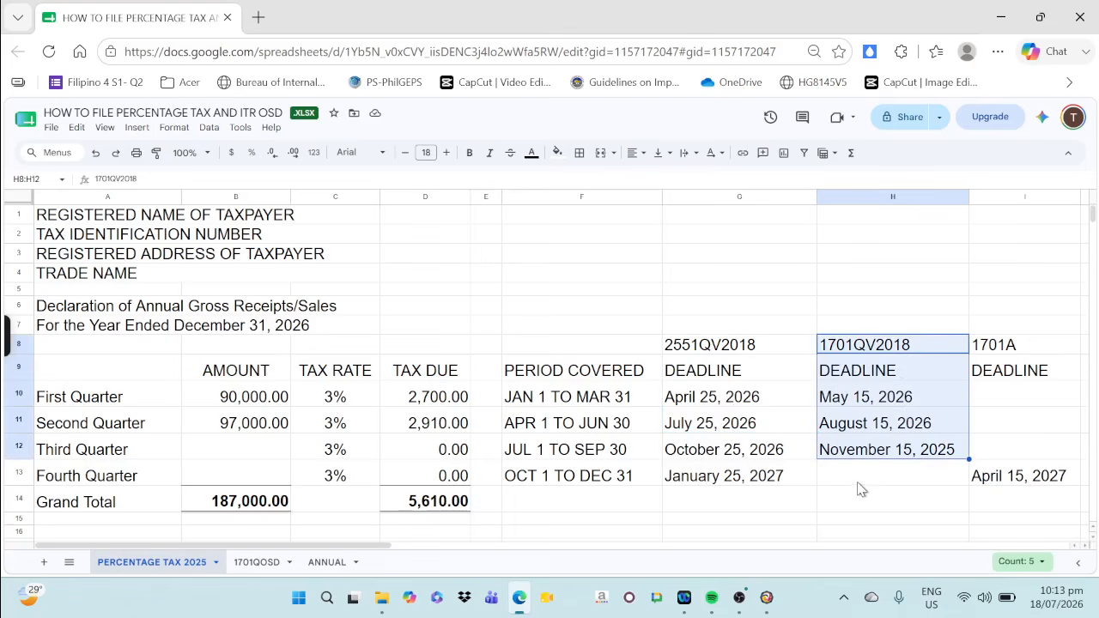
left_click(831, 404)
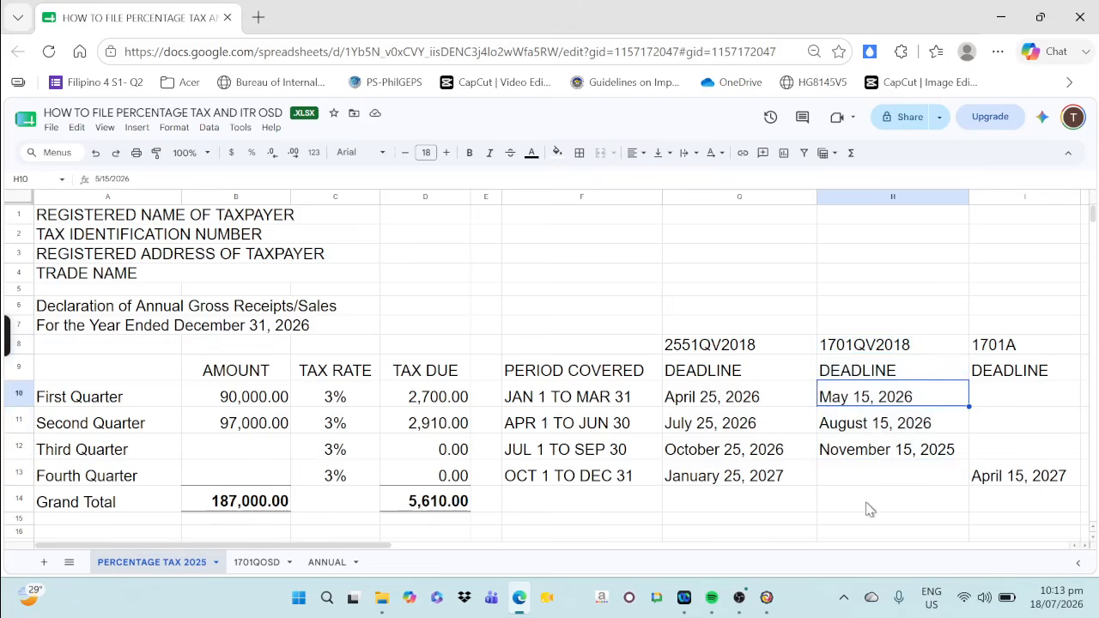
left_click(881, 435)
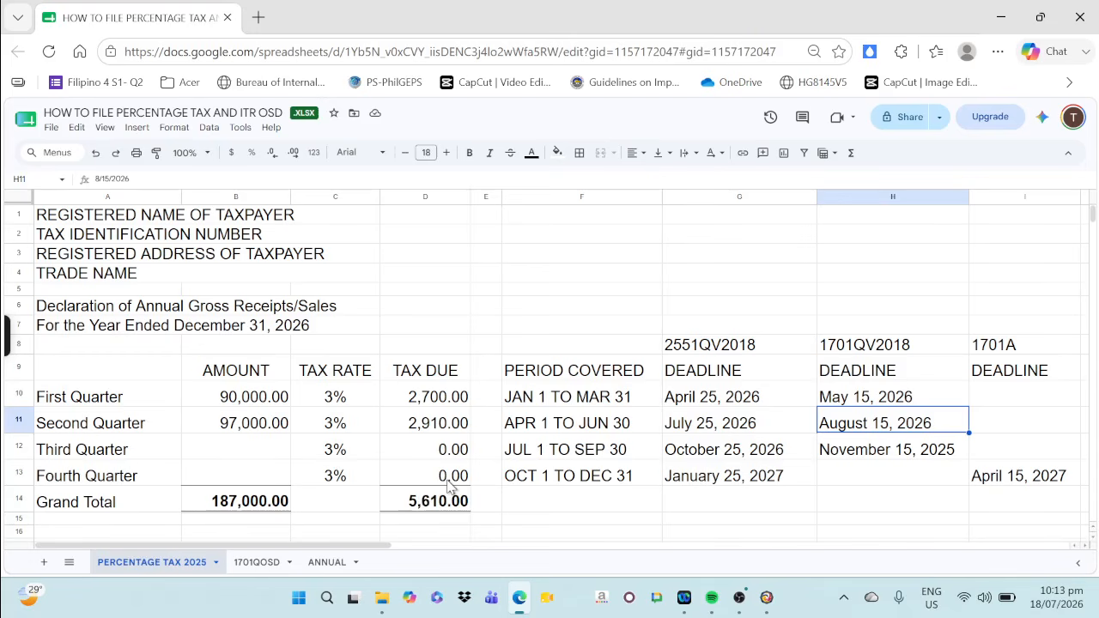
left_click(577, 430)
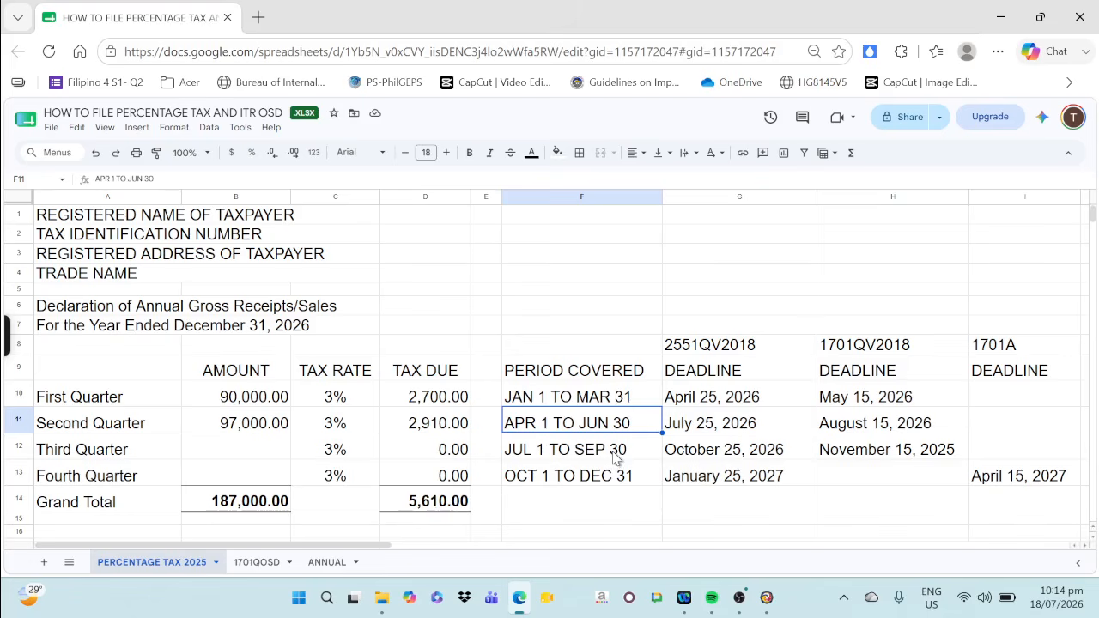
Switch to Offline eBIRForms, select BIR Form 2551Qv2018 - Quarterly Percentage Tax Return, and start filling it up
left_click(772, 609)
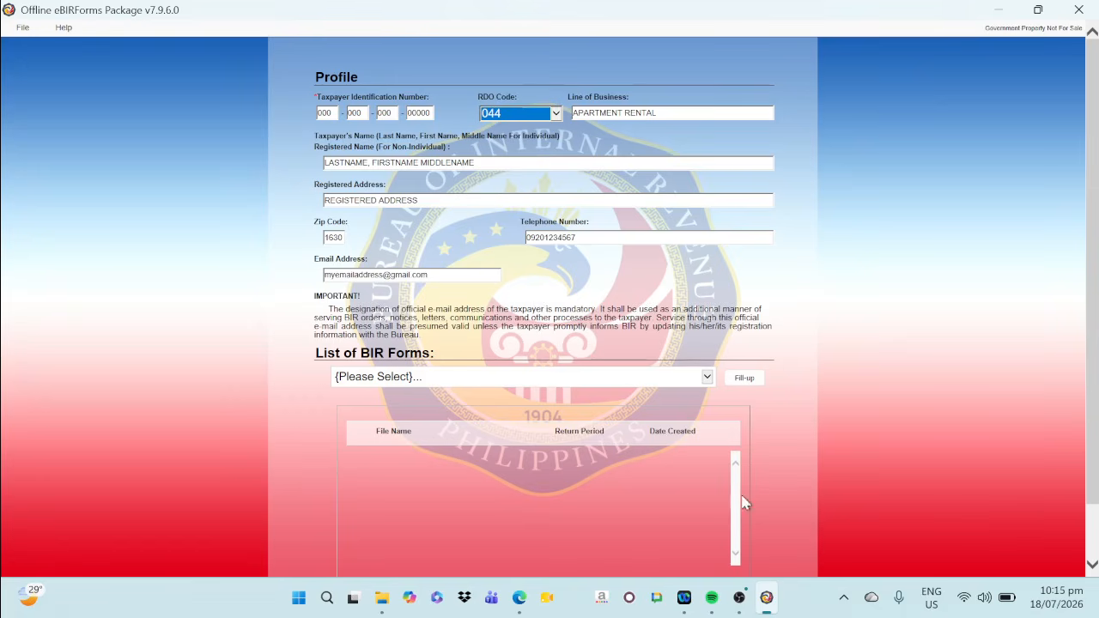
left_click(423, 377)
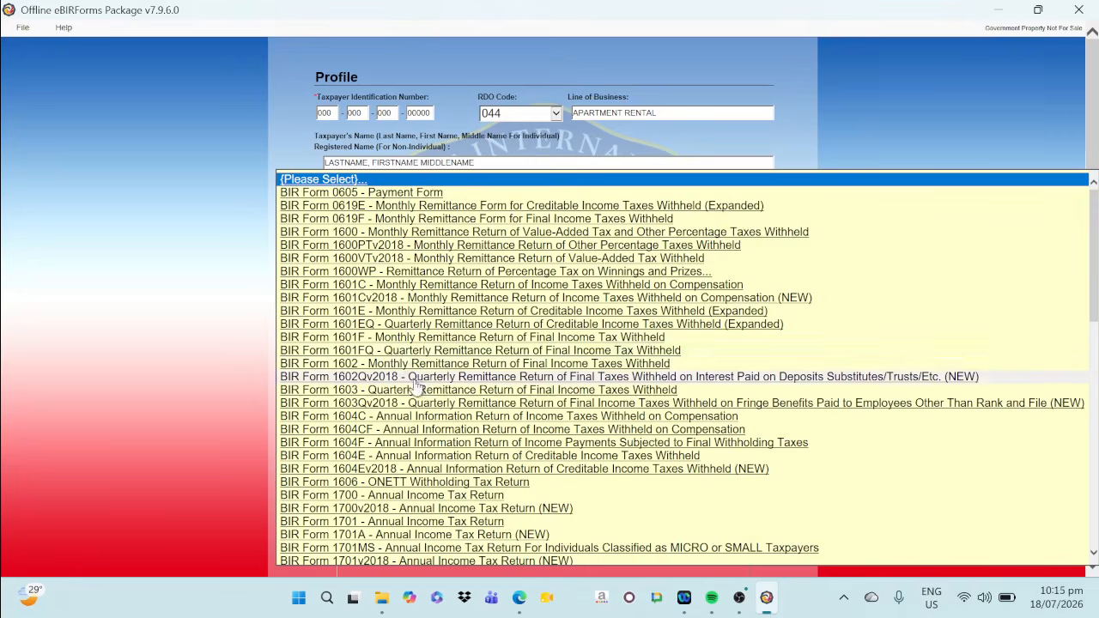
scroll(422, 376, "down", 16)
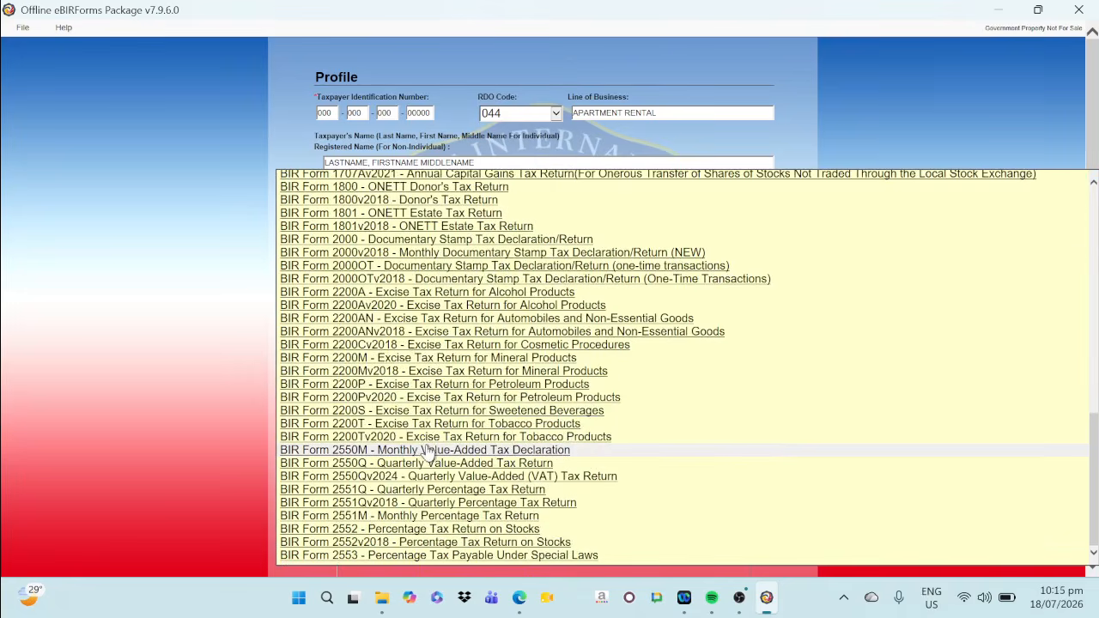
left_click(383, 505)
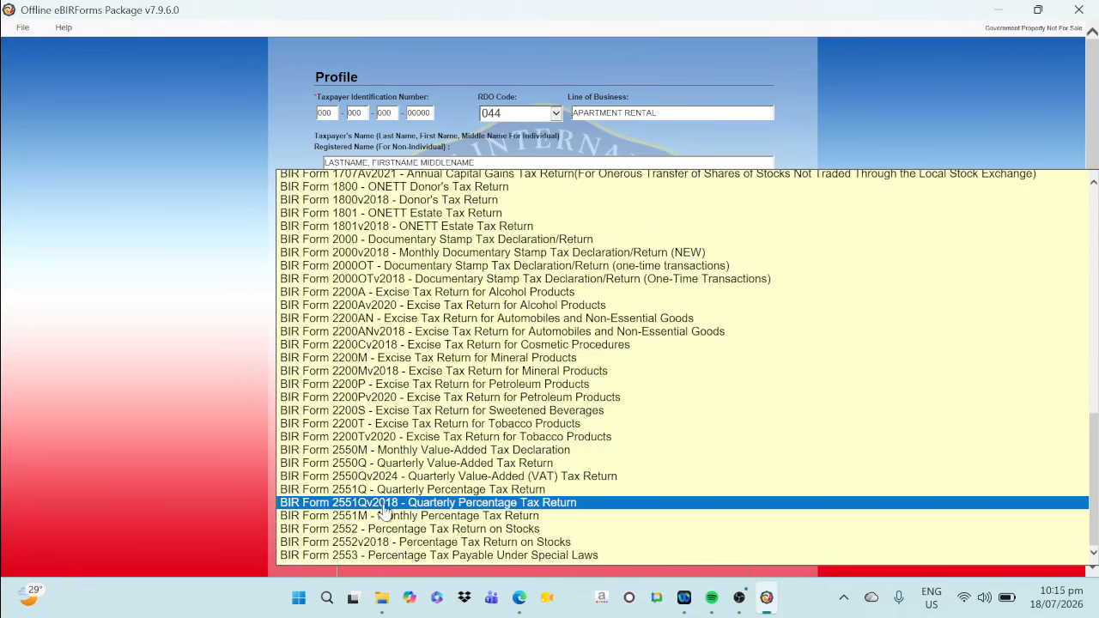
left_click(383, 510)
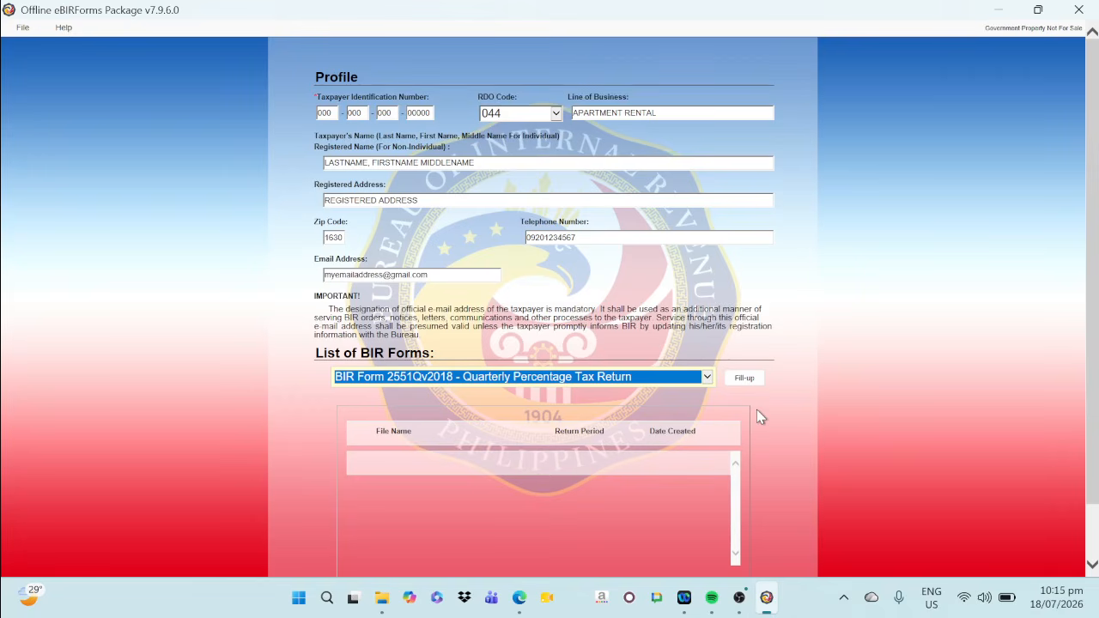
left_click(741, 386)
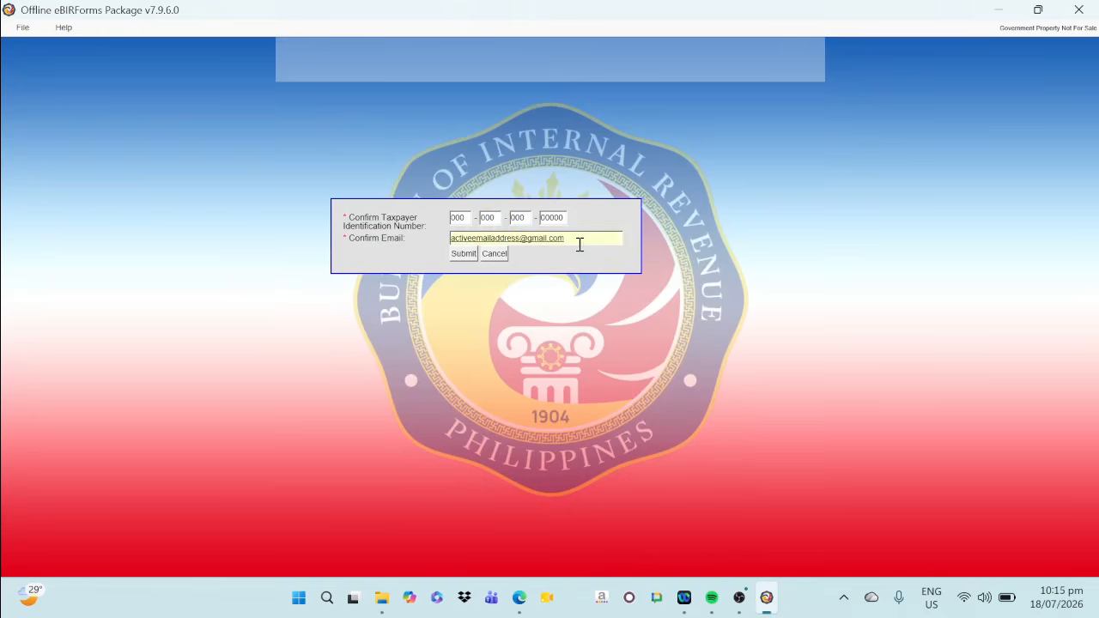
Replace the confirmation e-mail with the taxpayer's profile e-mail address, submit it, and acknowledge the saved profile
left_click_drag(579, 244, 414, 243)
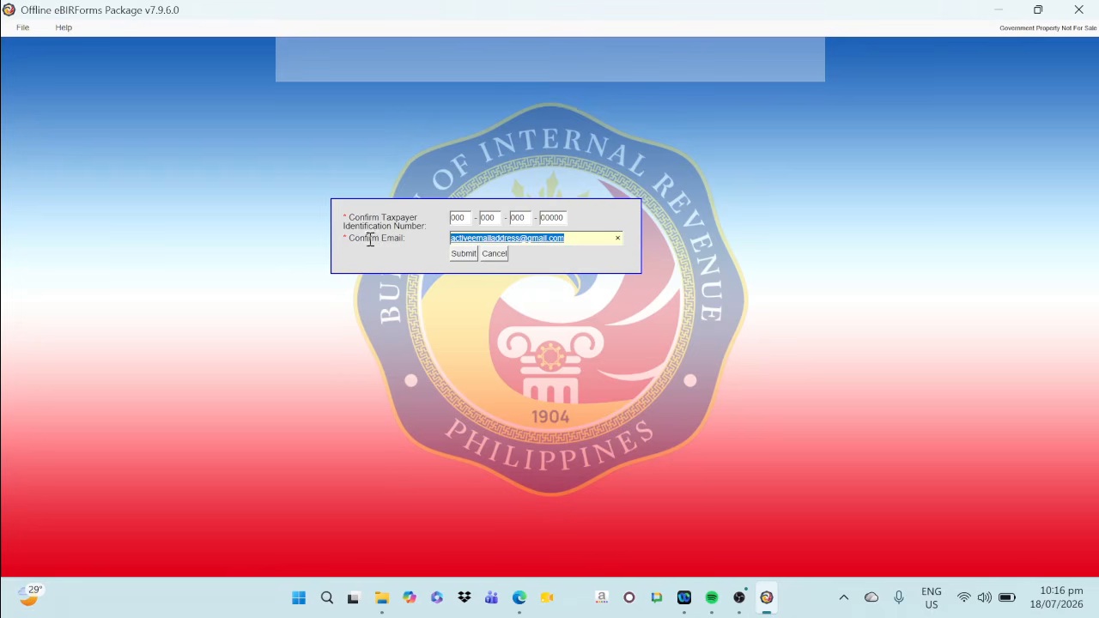
key("BackSpace")
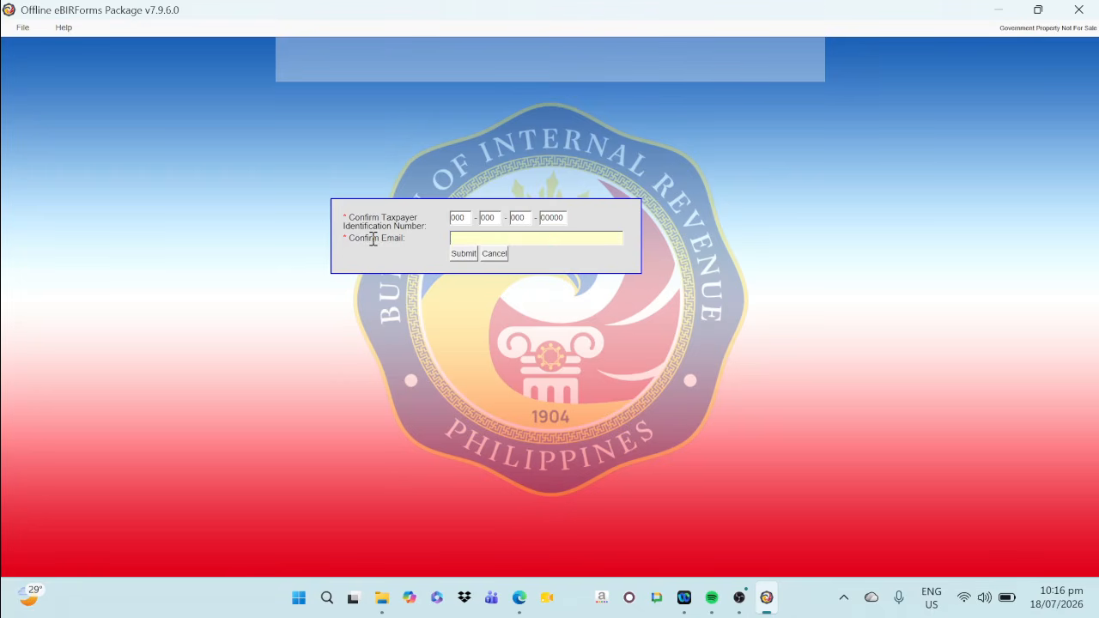
type("myemailaddress@gmail.com")
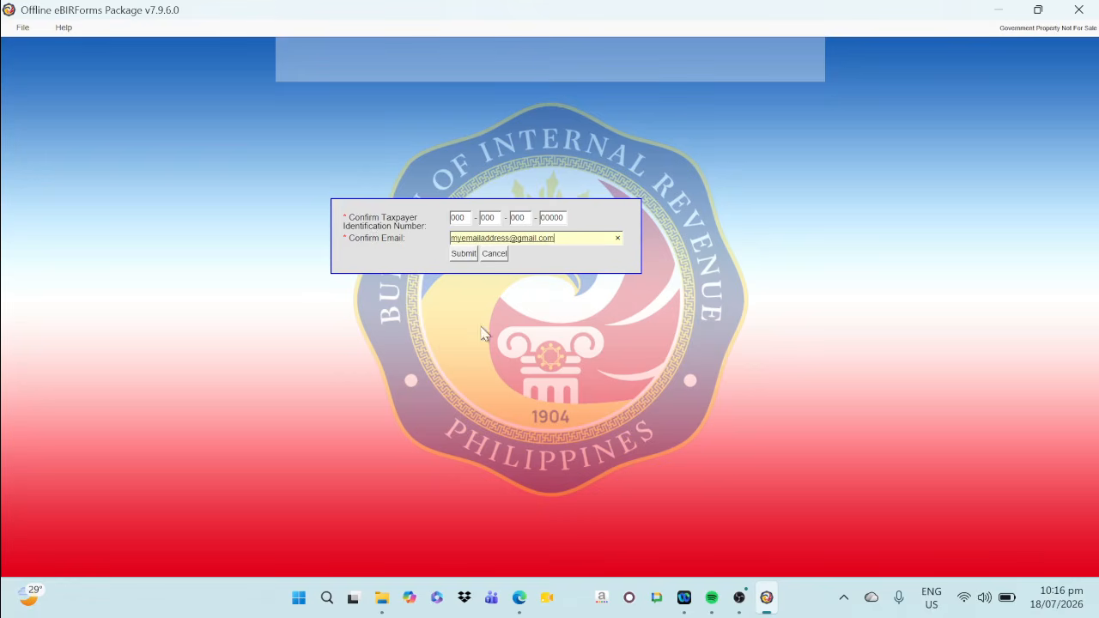
left_click(463, 254)
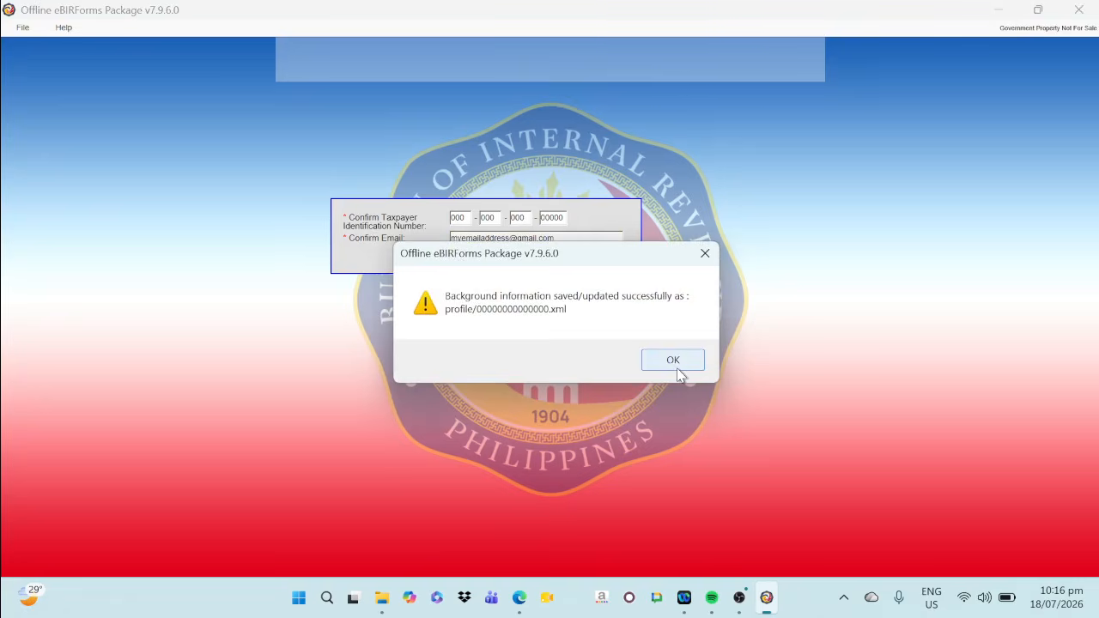
left_click(675, 366)
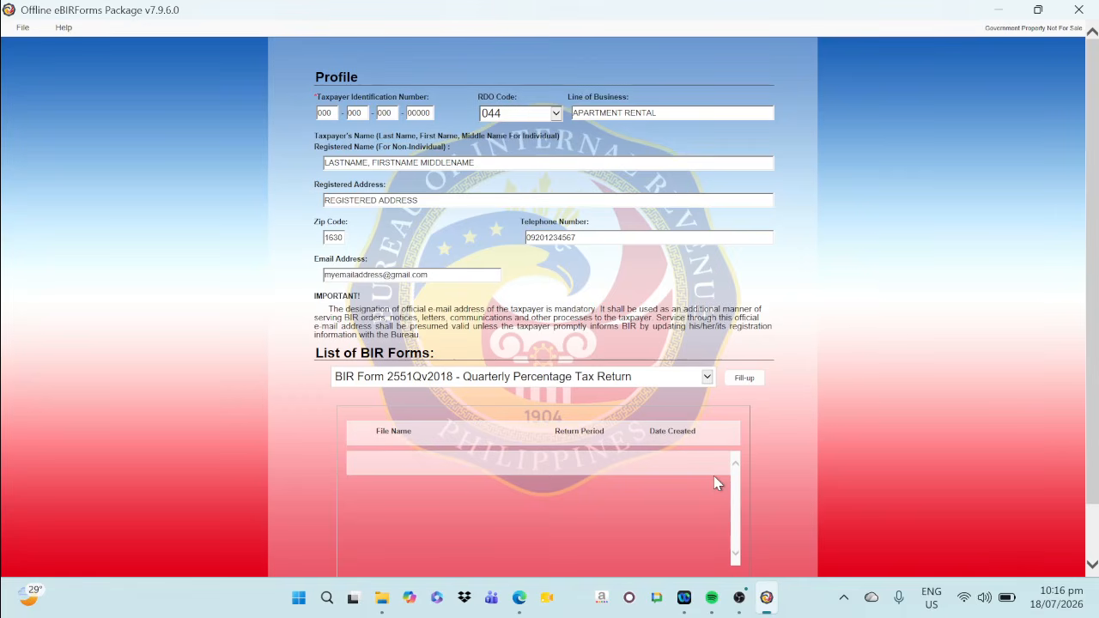
Open the 2551Q return and set it to calendar year 2026, 1st quarter, with the graduated income tax rate
left_click(746, 379)
left_click(697, 363)
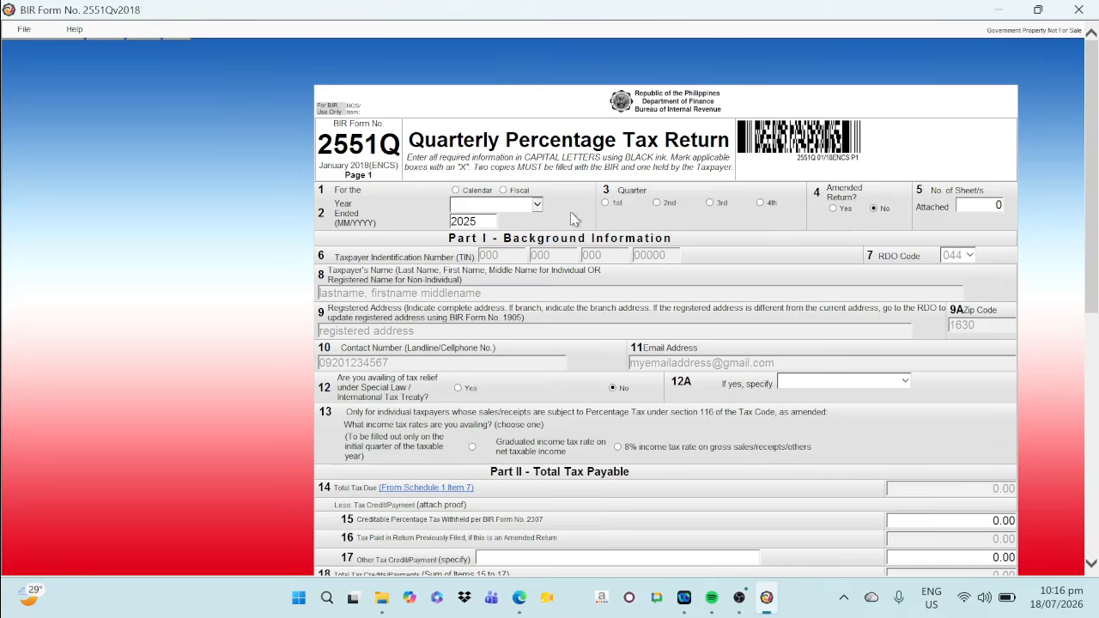
left_click(456, 190)
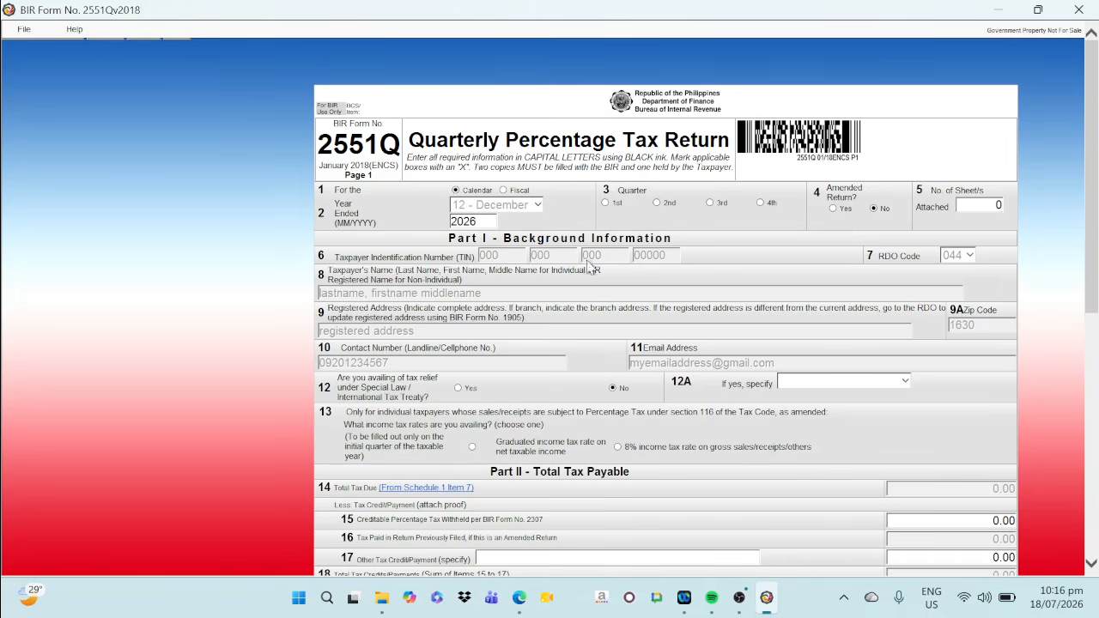
left_click(605, 202)
left_click(472, 447)
Open Schedule 1 from Item 14 and set the first row's Alphanumeric Tax Code to PT 010
left_click(431, 488)
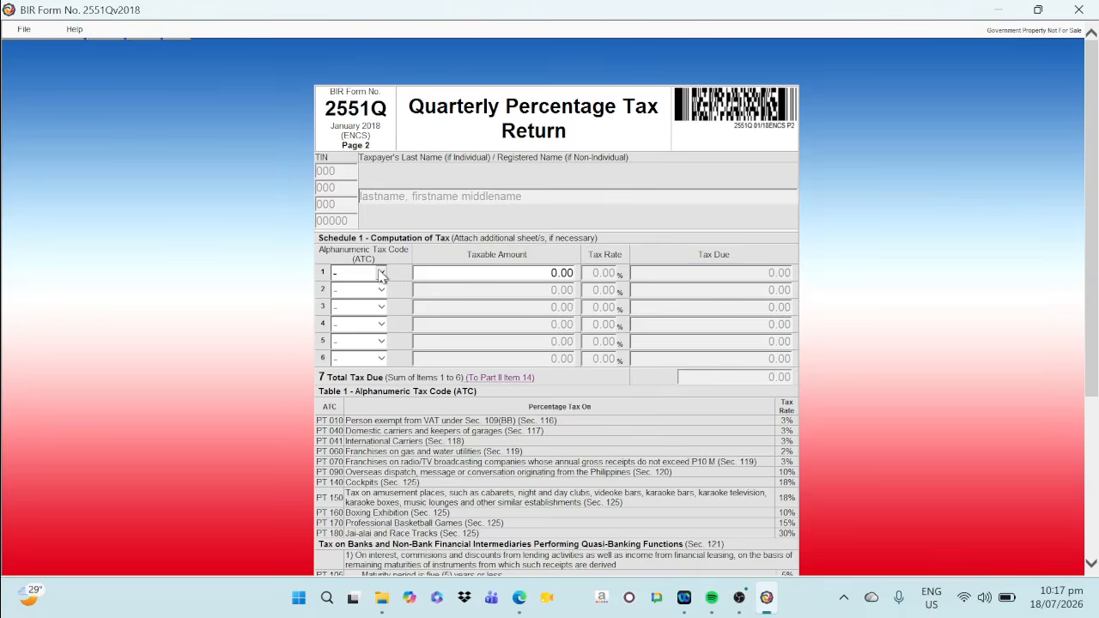
left_click(381, 275)
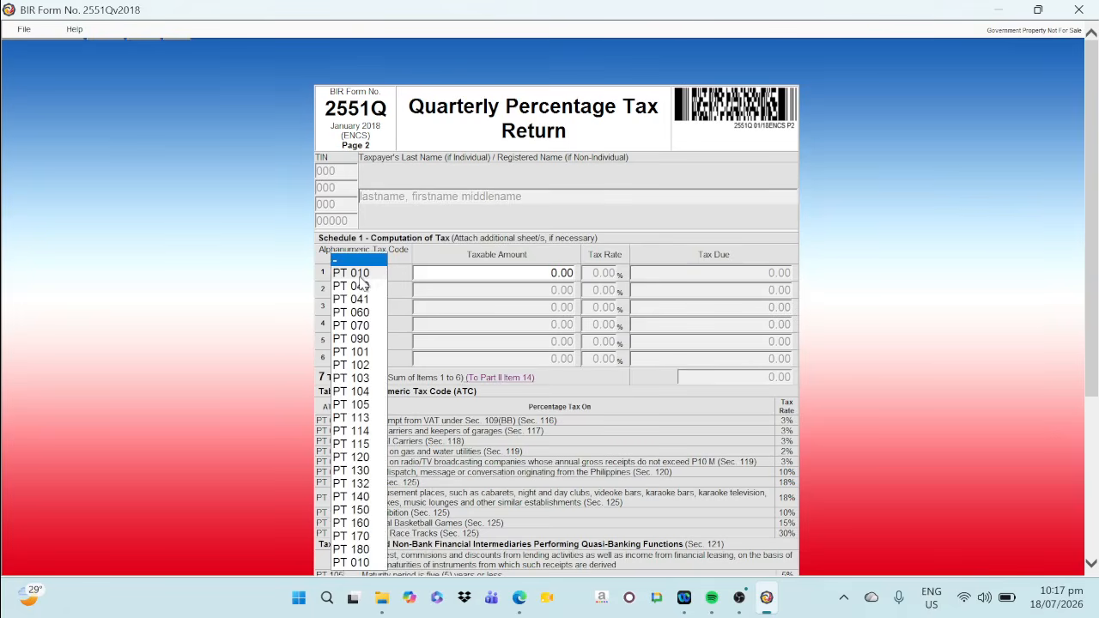
left_click(362, 281)
Look up the first-quarter amount in the spreadsheet and enter 90000 as the PT 010 row's taxable amount
left_click(489, 273)
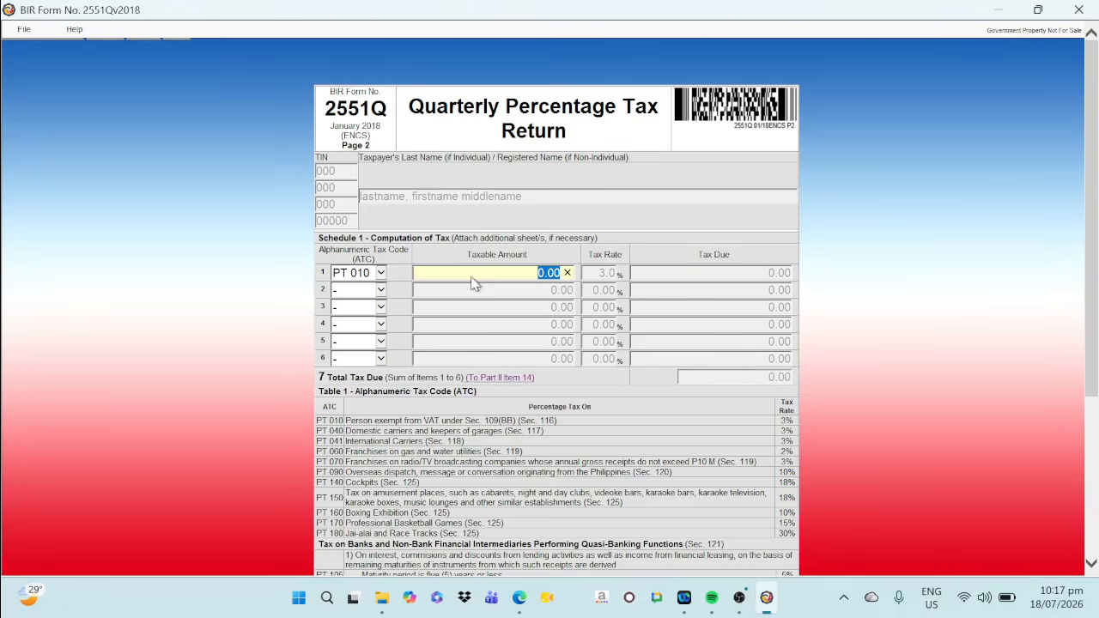
left_click(519, 599)
left_click(234, 400)
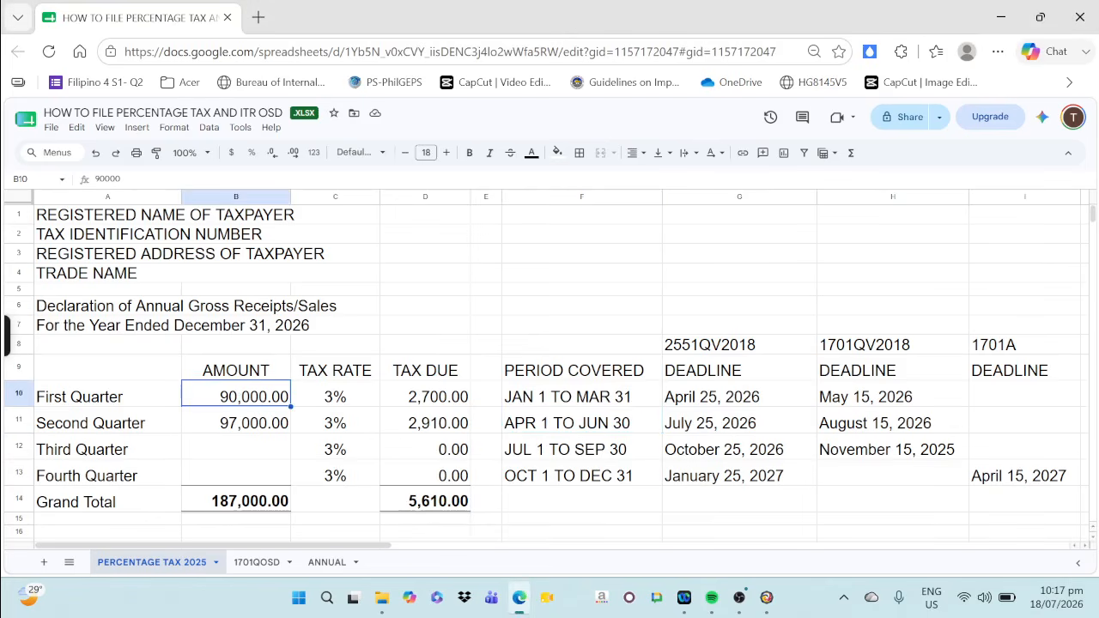
left_click(766, 598)
type("900")
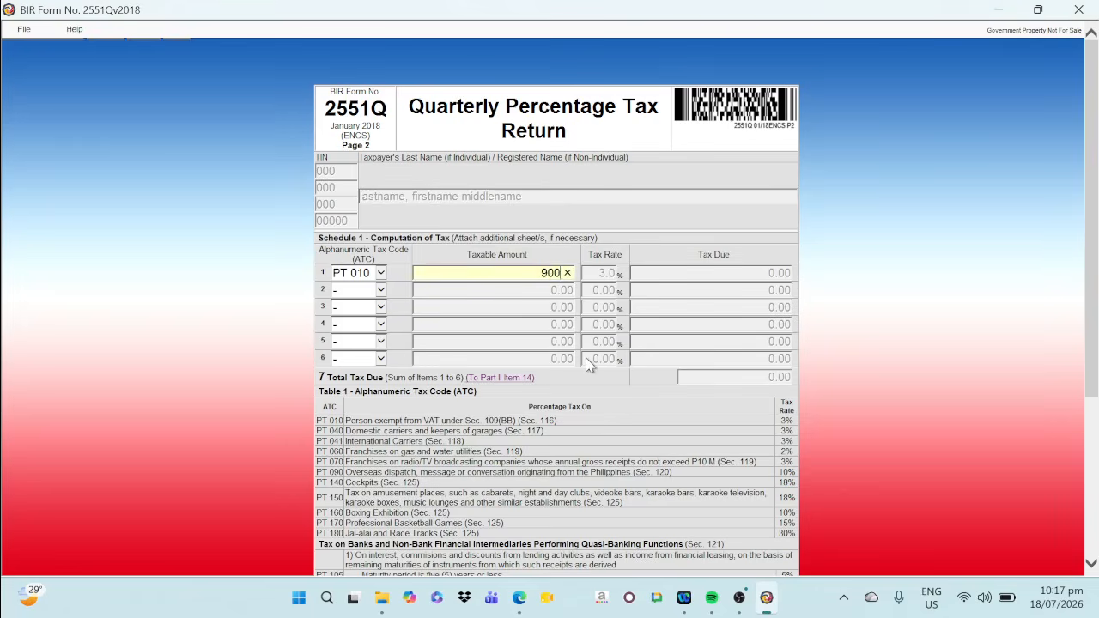
type("00")
key("Tab")
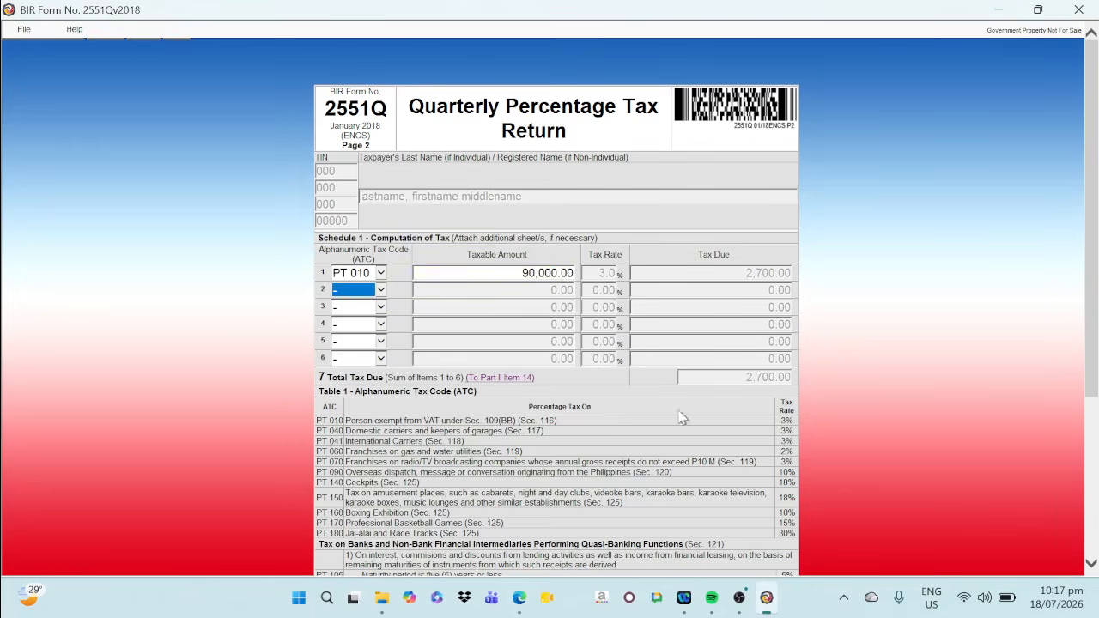
Return to page 1 of the form and review Part II's total tax payable through the end of the page
scroll(685, 435, "down", 5)
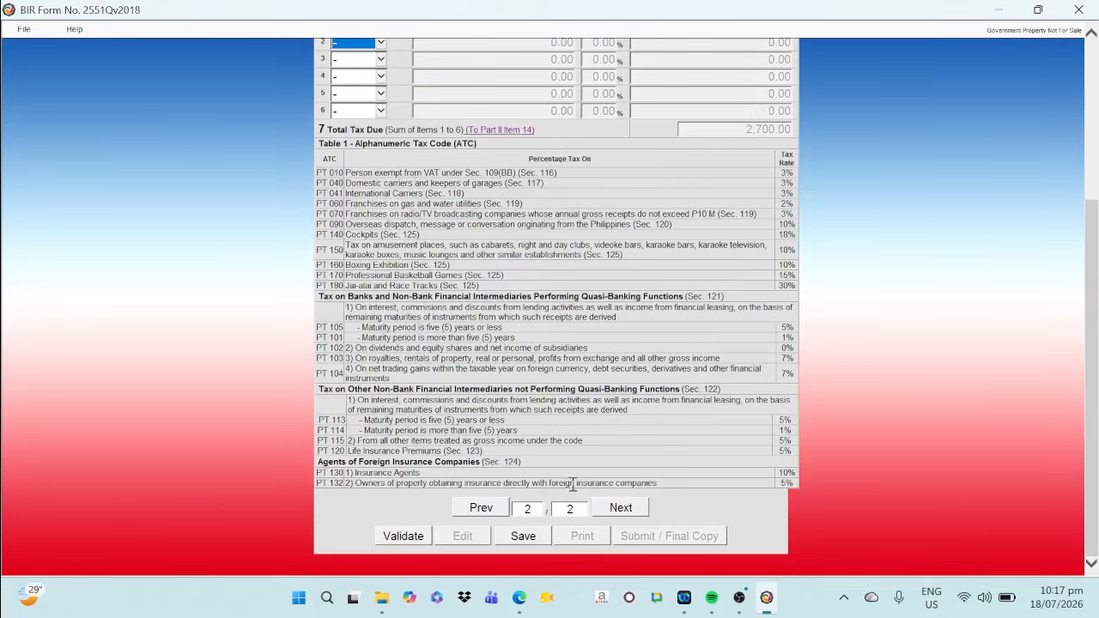
left_click(480, 508)
scroll(794, 355, "down", 4)
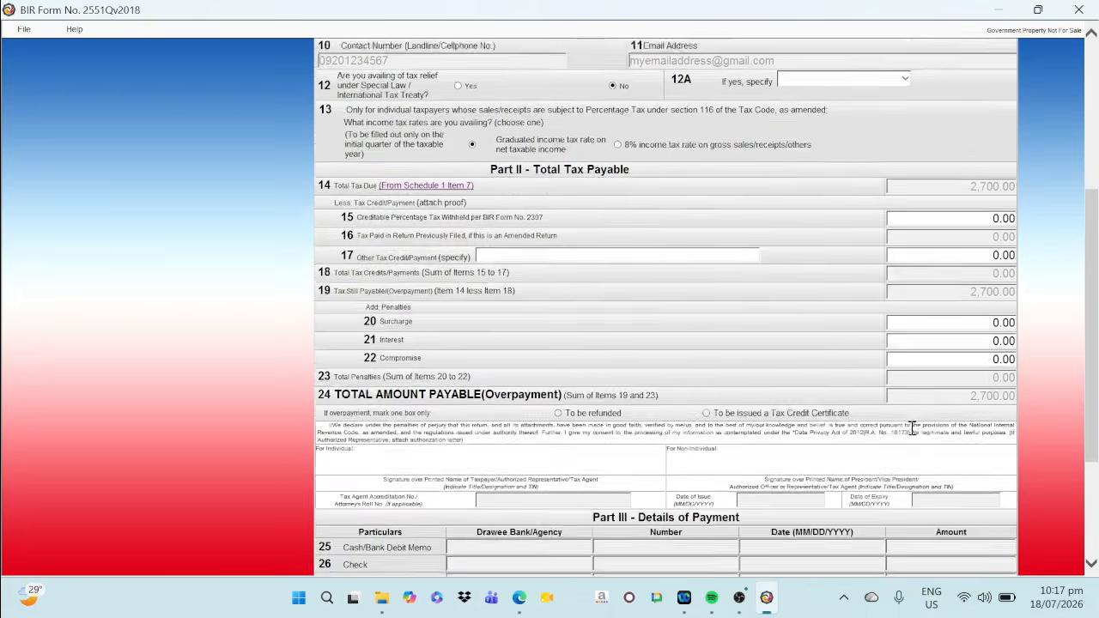
scroll(824, 403, "down", 2)
scroll(687, 436, "down", 2)
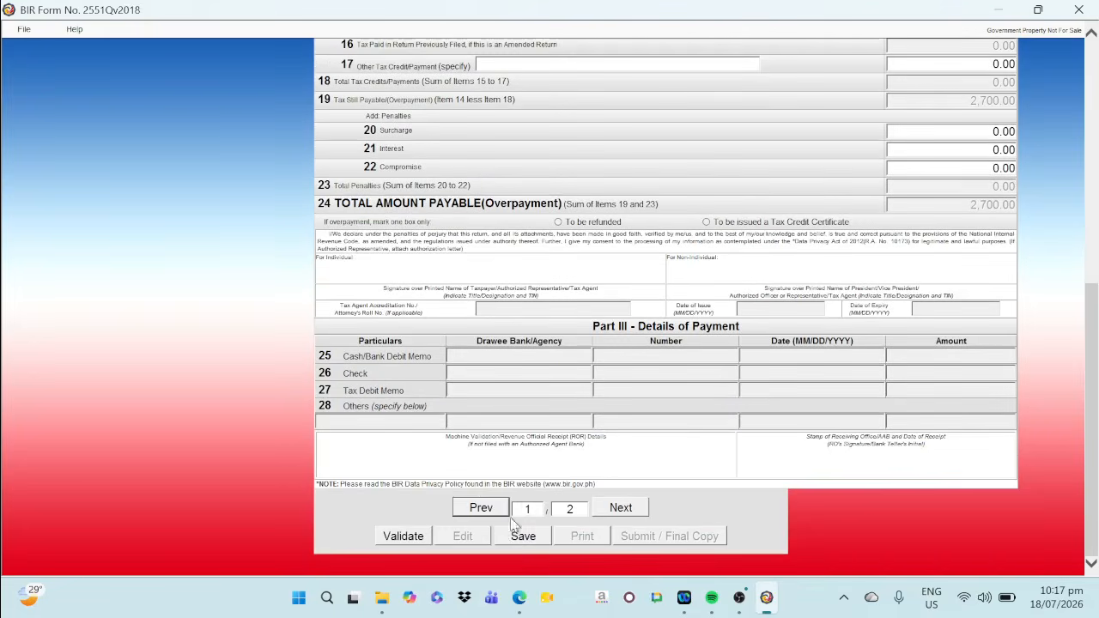
Save the completed 2551Q return and validate its entries
left_click(520, 536)
left_click(648, 371)
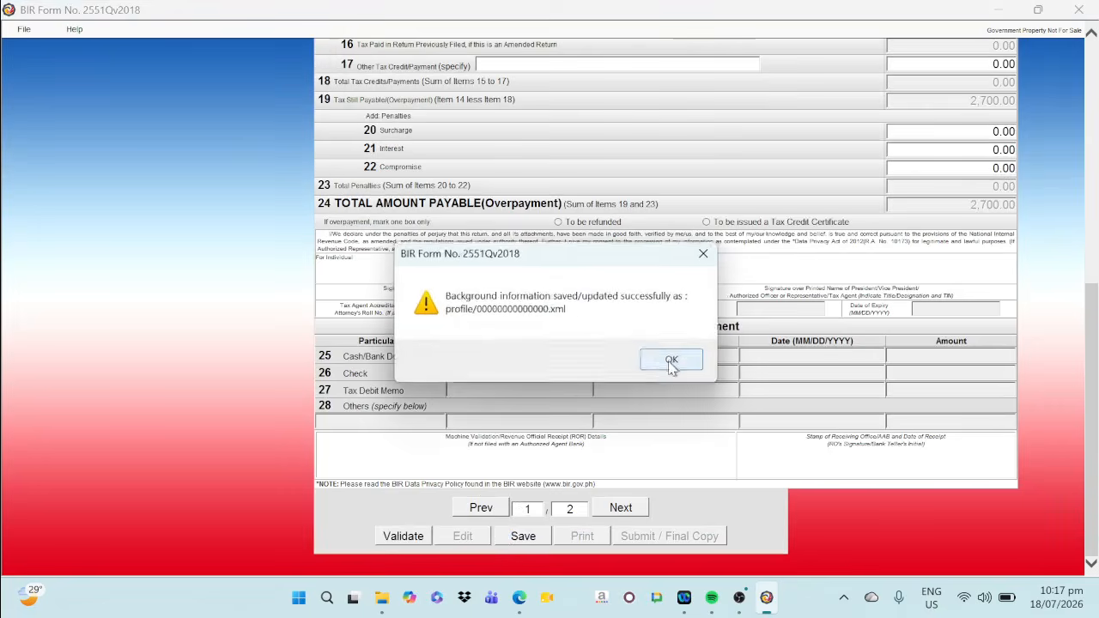
left_click(674, 363)
left_click(395, 536)
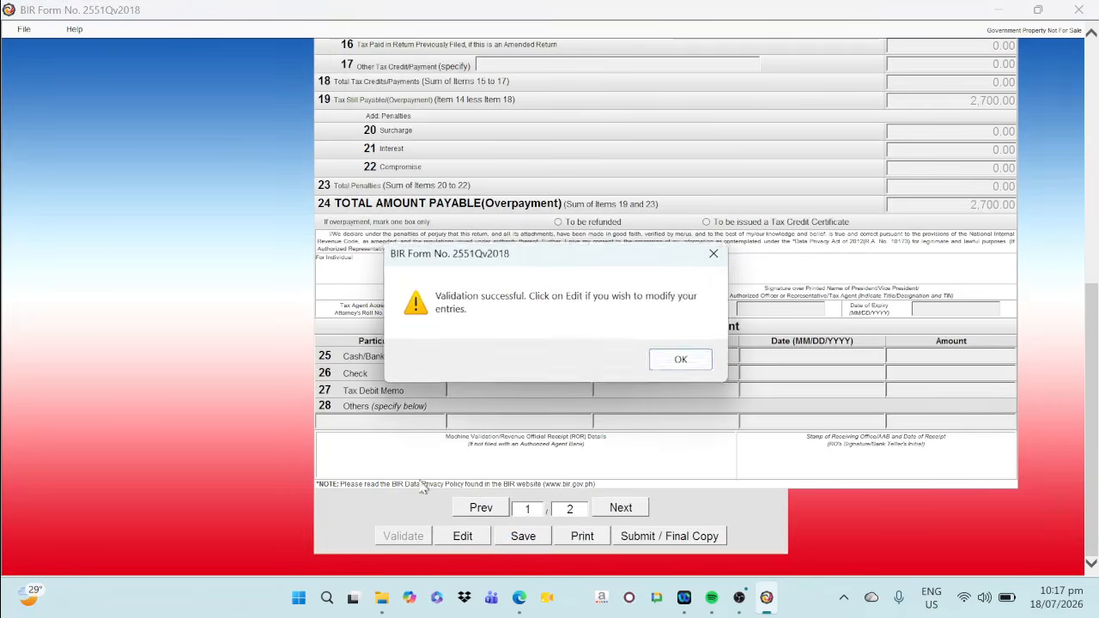
left_click(681, 361)
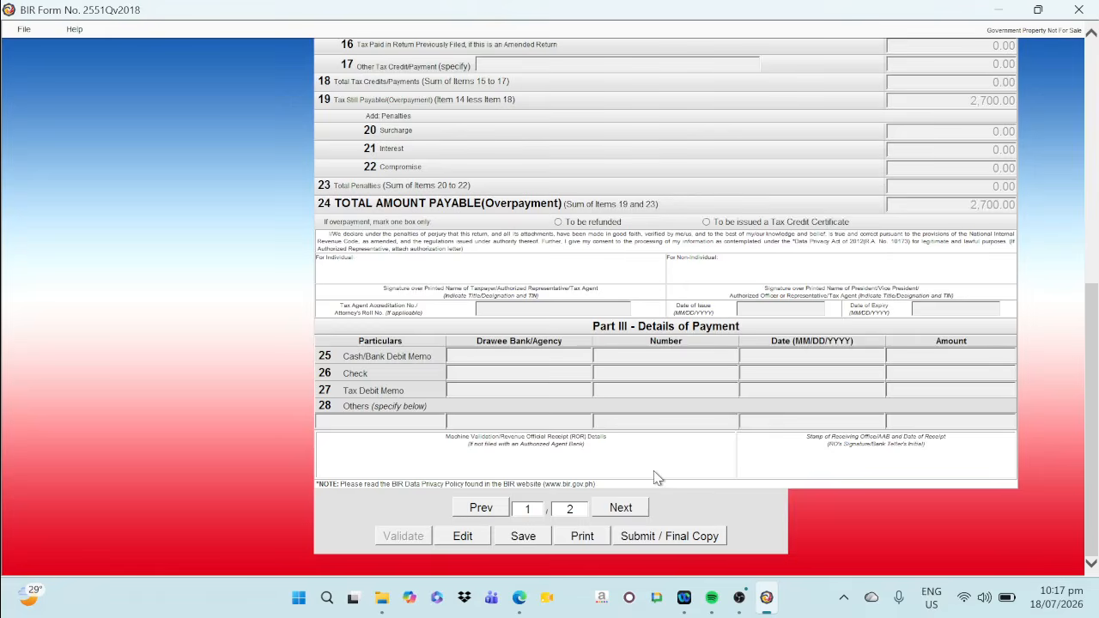
Close the 2551Q return and open BIR Form 1701Qv2018 from the list of forms for filling up
scroll(655, 472, "up", 6)
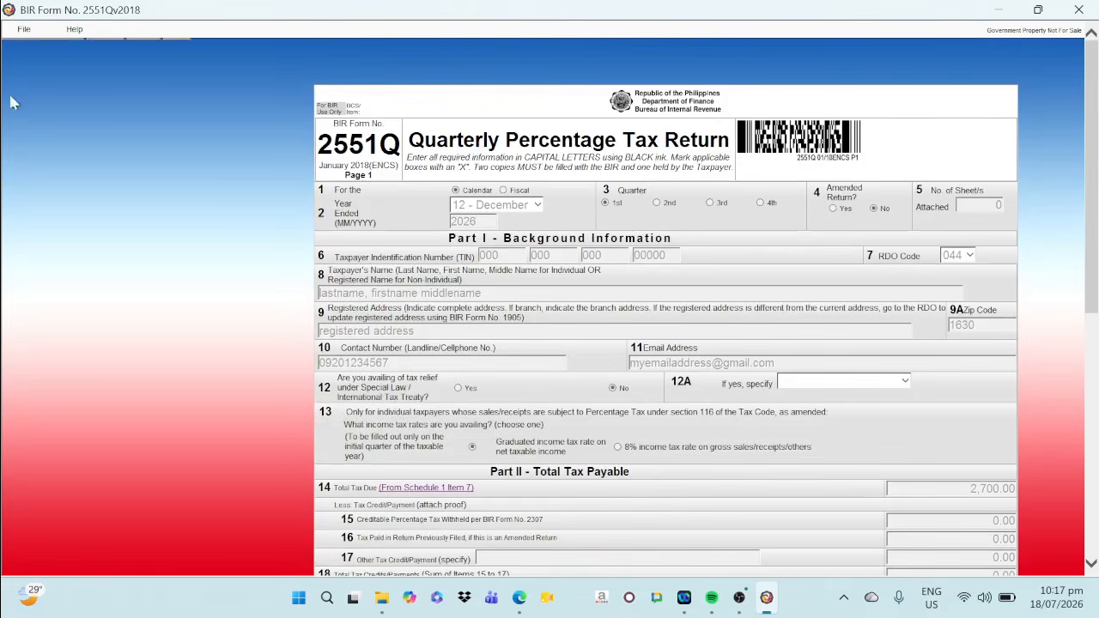
left_click(25, 30)
left_click(27, 49)
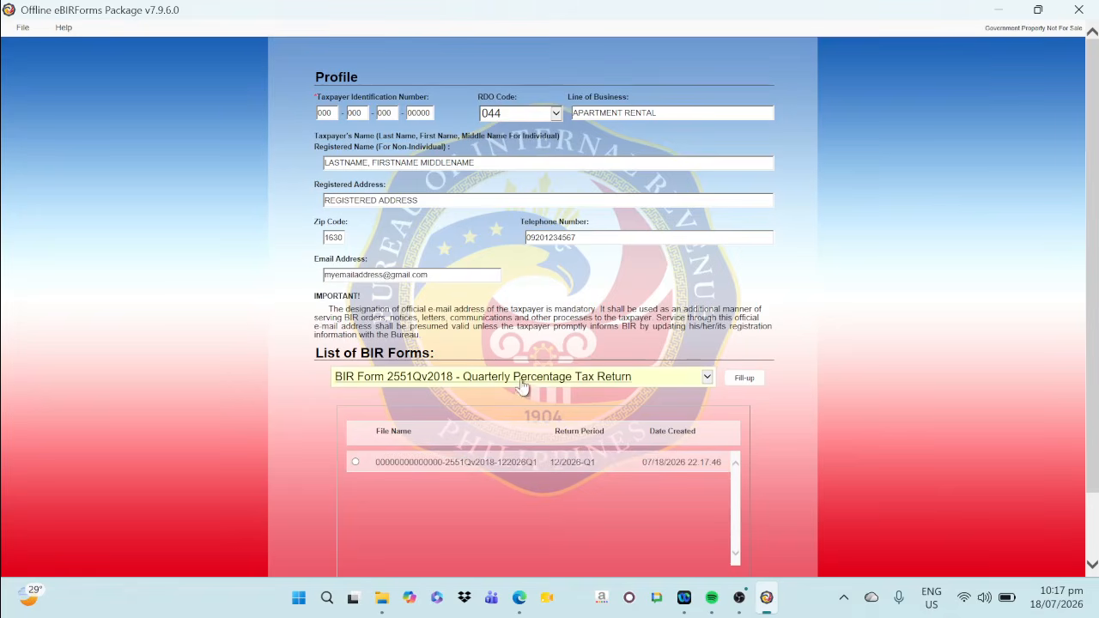
left_click(521, 381)
scroll(465, 266, "up", 8)
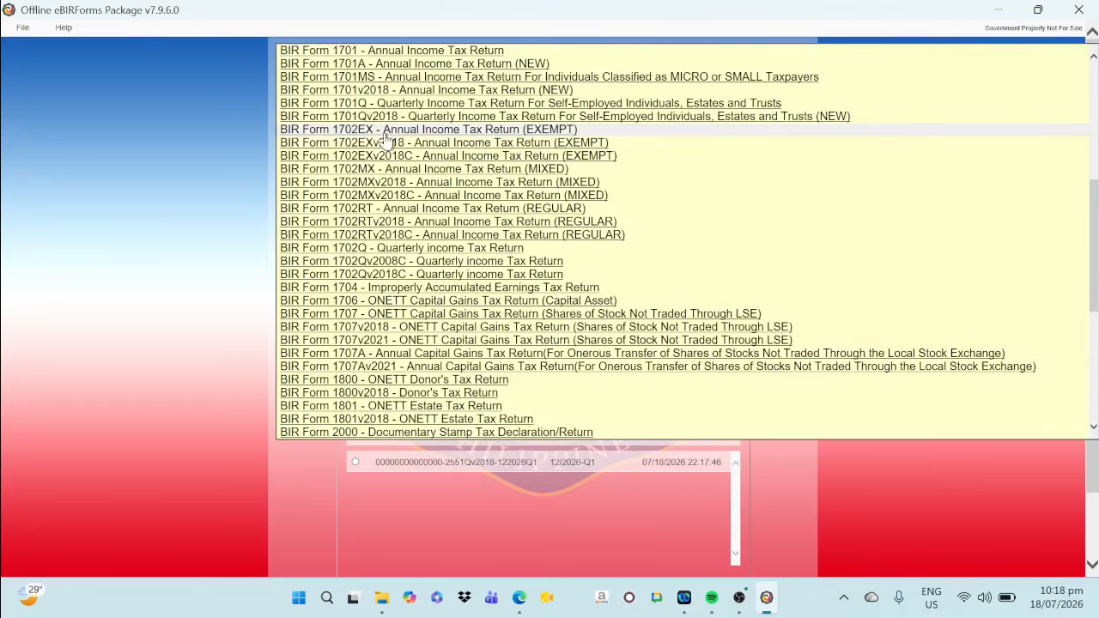
scroll(412, 146, "up", 1)
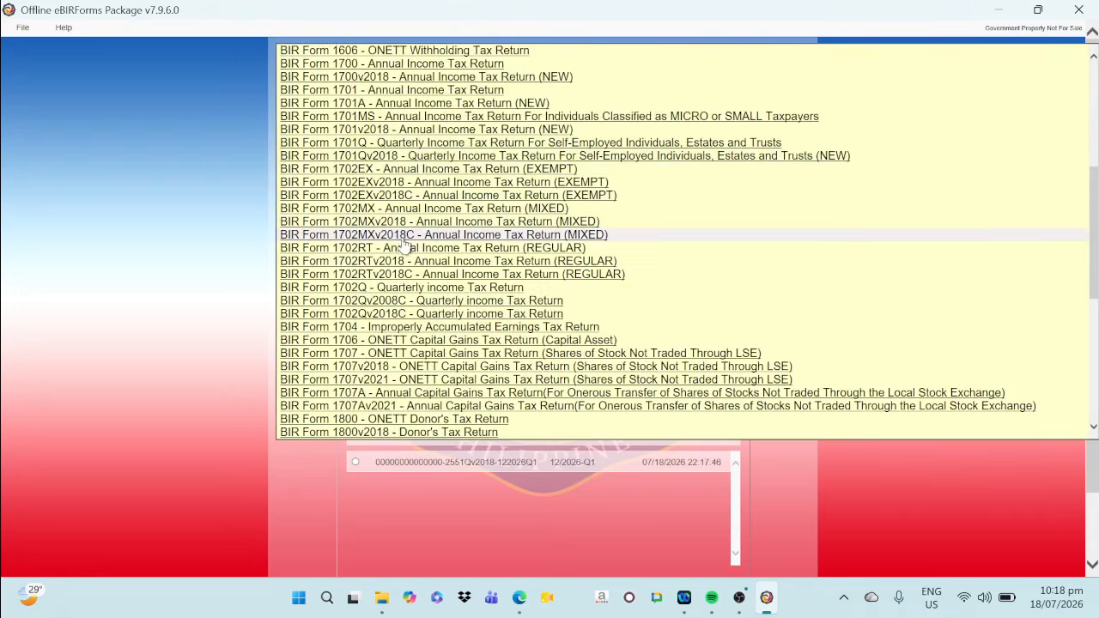
left_click(401, 158)
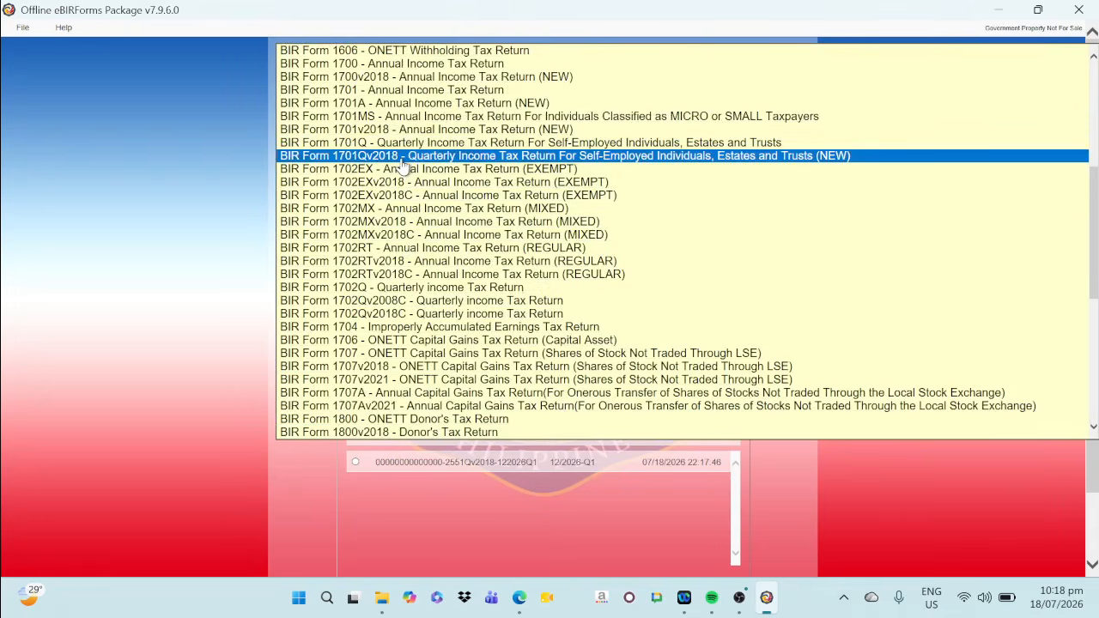
left_click(402, 161)
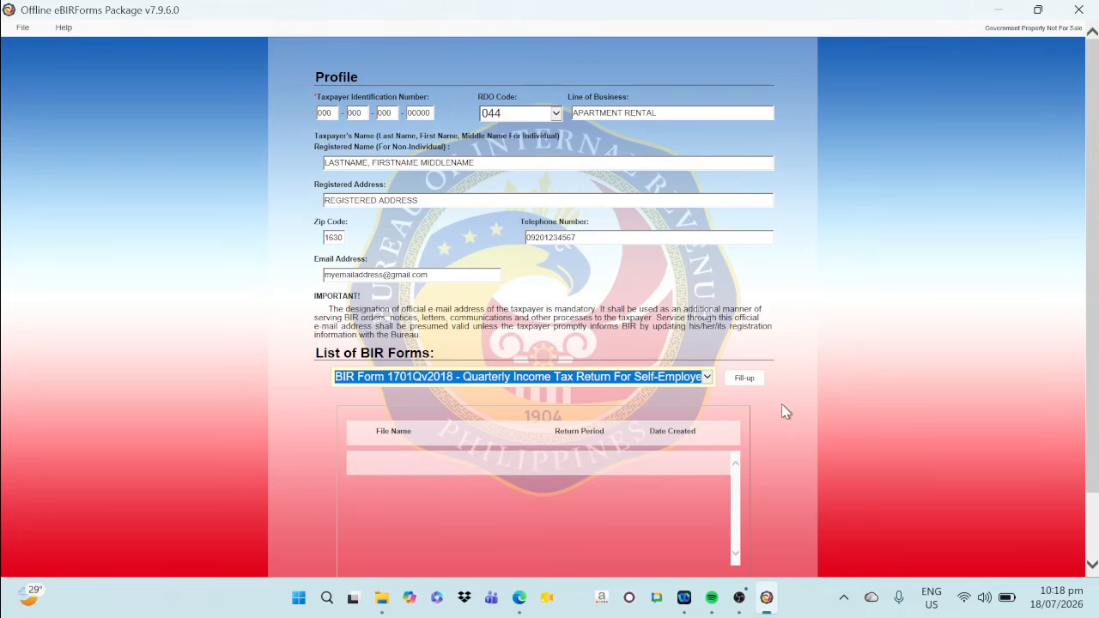
left_click(750, 379)
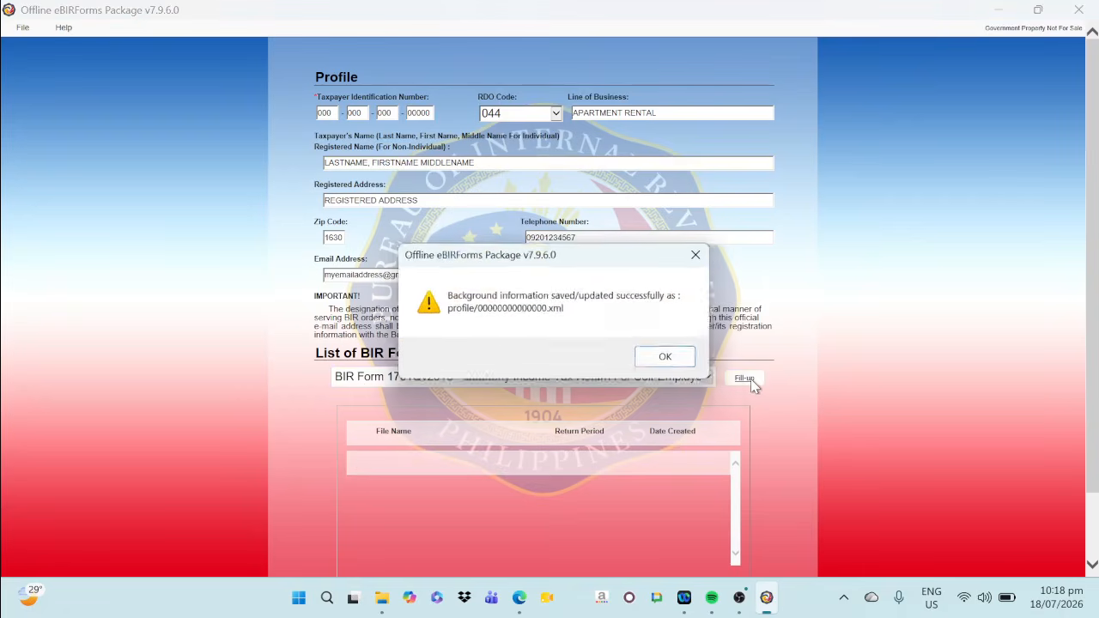
left_click(671, 361)
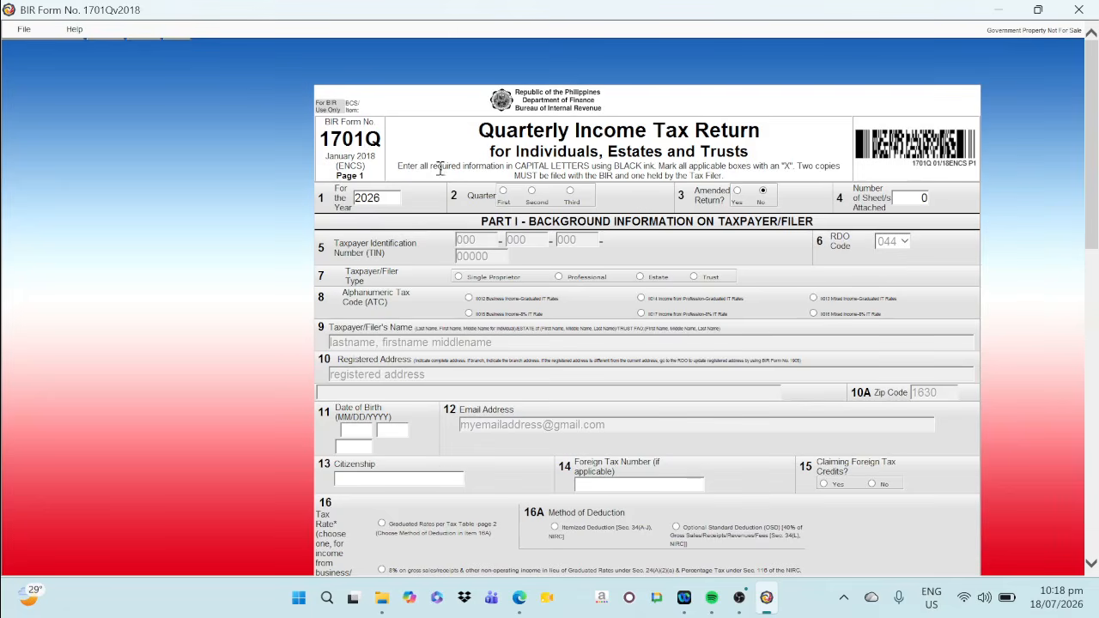
Set the 1701Q return to the First quarter, Single Proprietor, business income at graduated rates, and Optional Standard Deduction
left_click(502, 190)
left_click(458, 276)
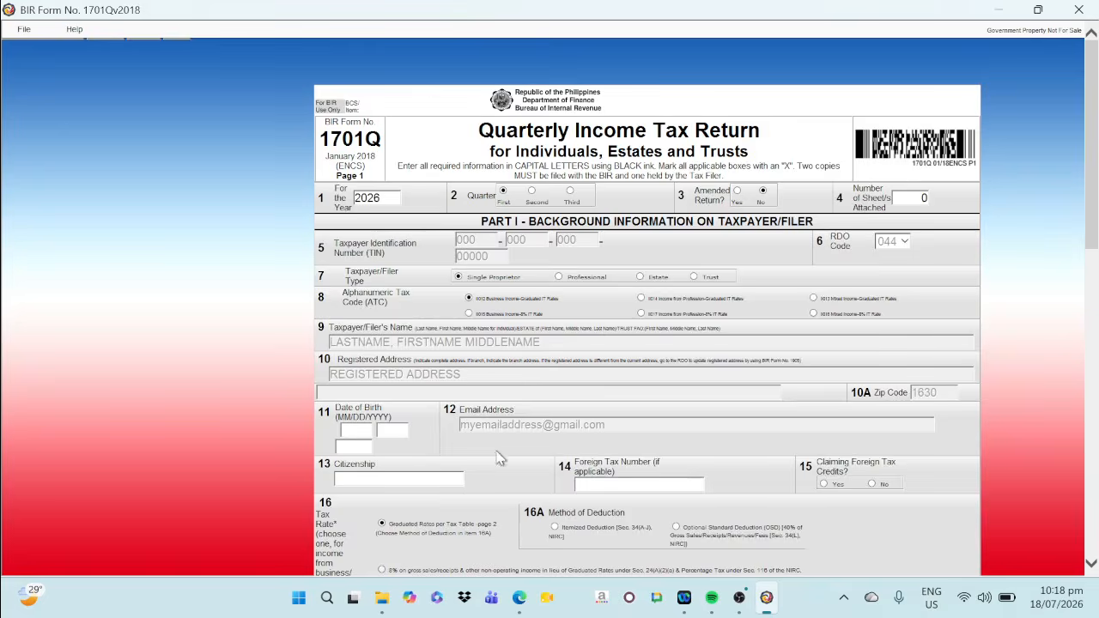
scroll(501, 458, "down", 1)
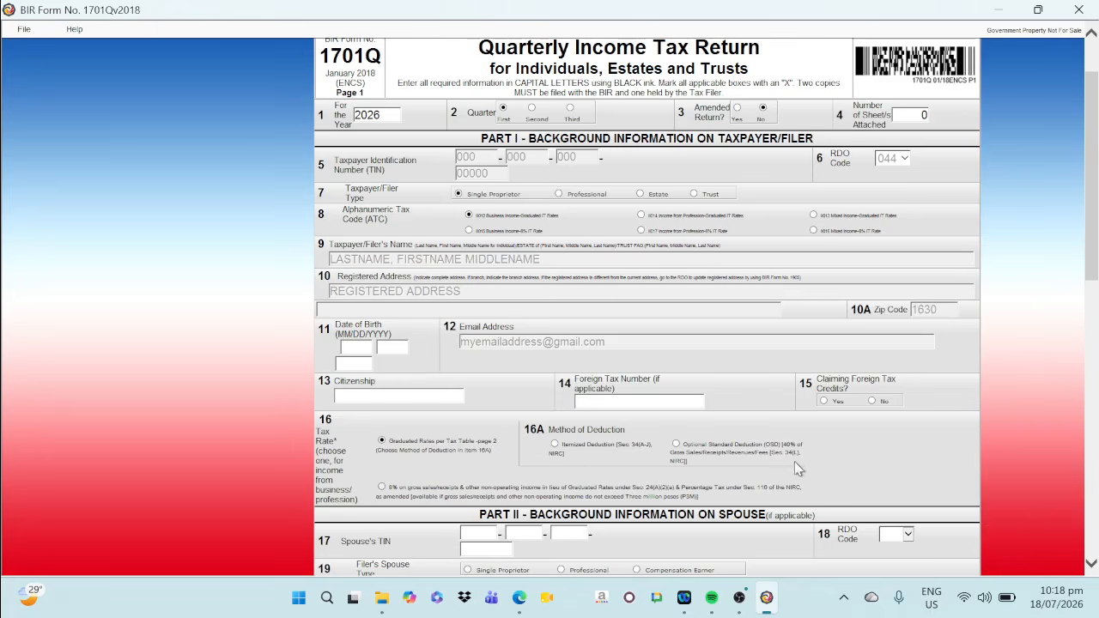
left_click(675, 444)
Enter the taxpayer's date of birth, set citizenship to FILIPINO, and answer No to claiming foreign tax credits
left_click(355, 349)
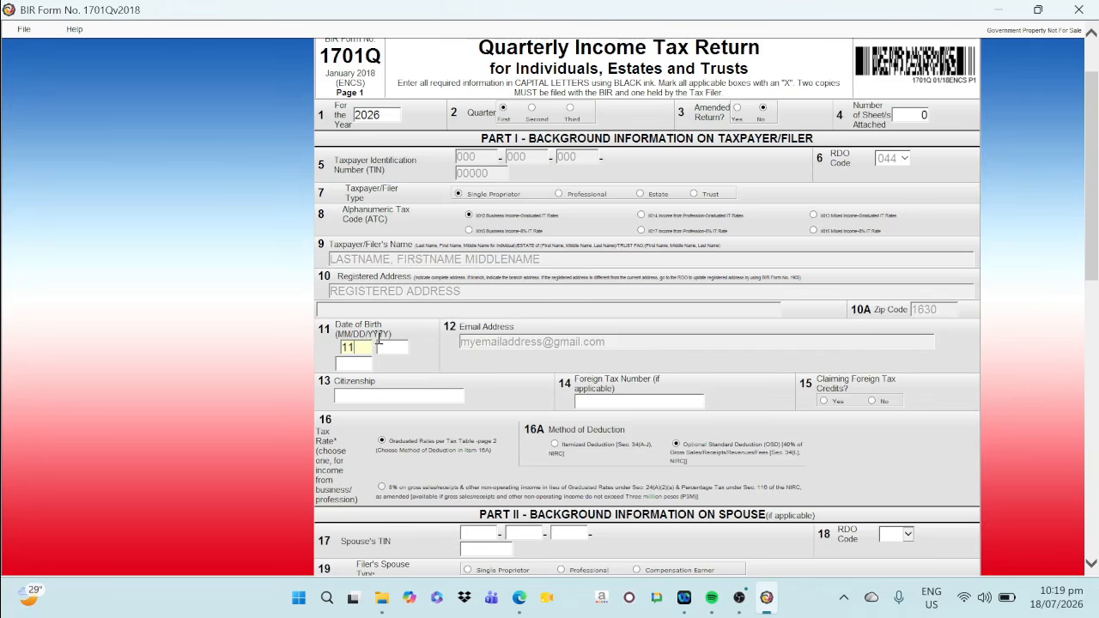
type("11")
key("Tab")
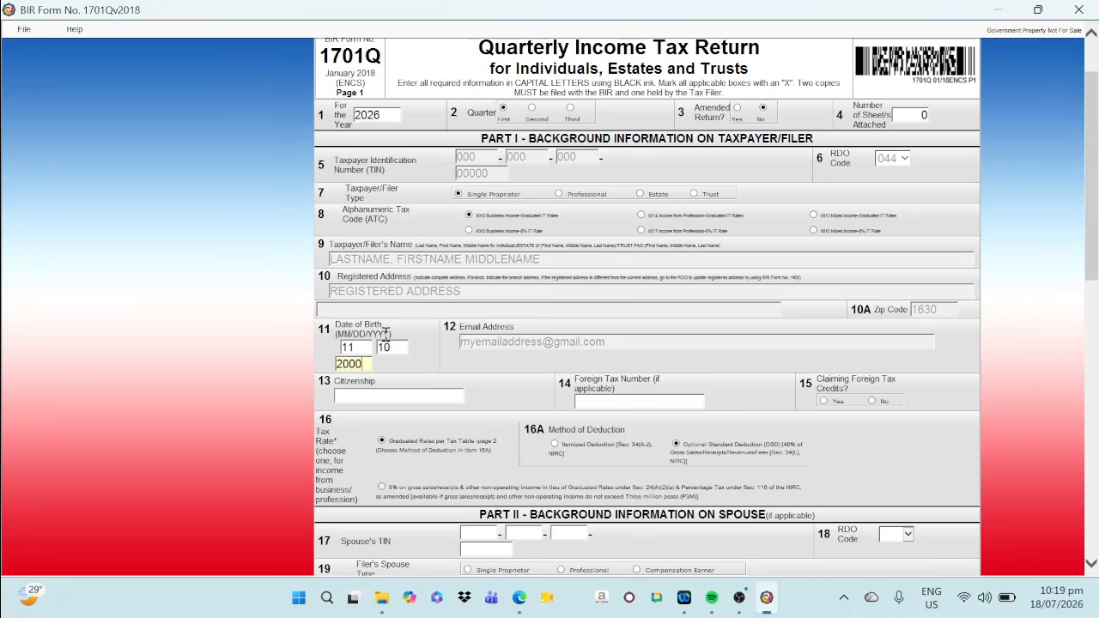
left_click(363, 394)
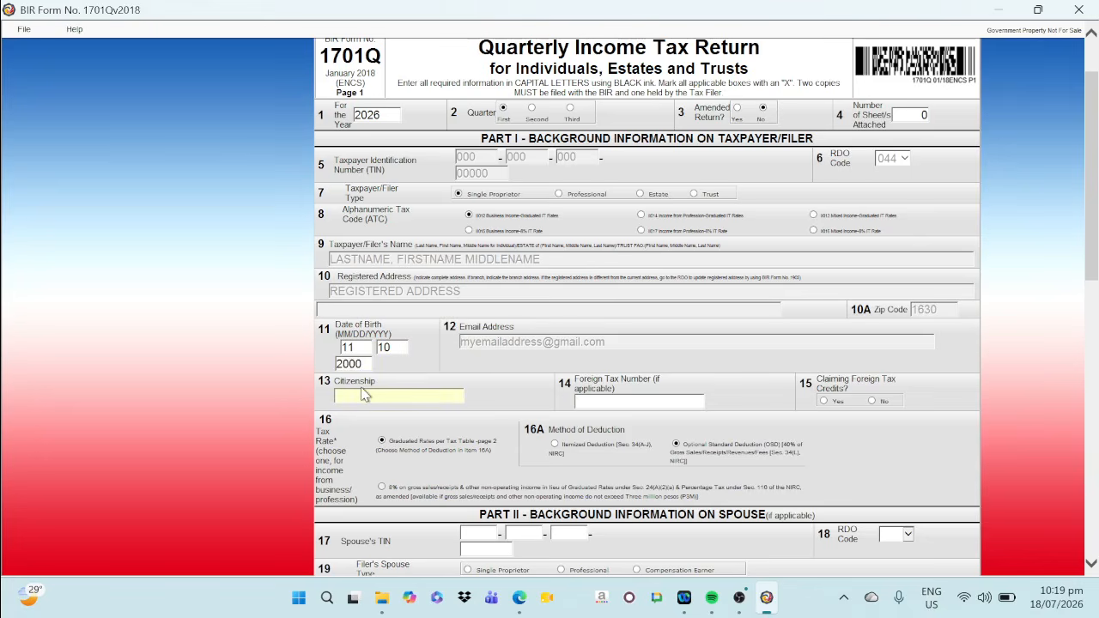
type("f")
key("Caps_Lock")
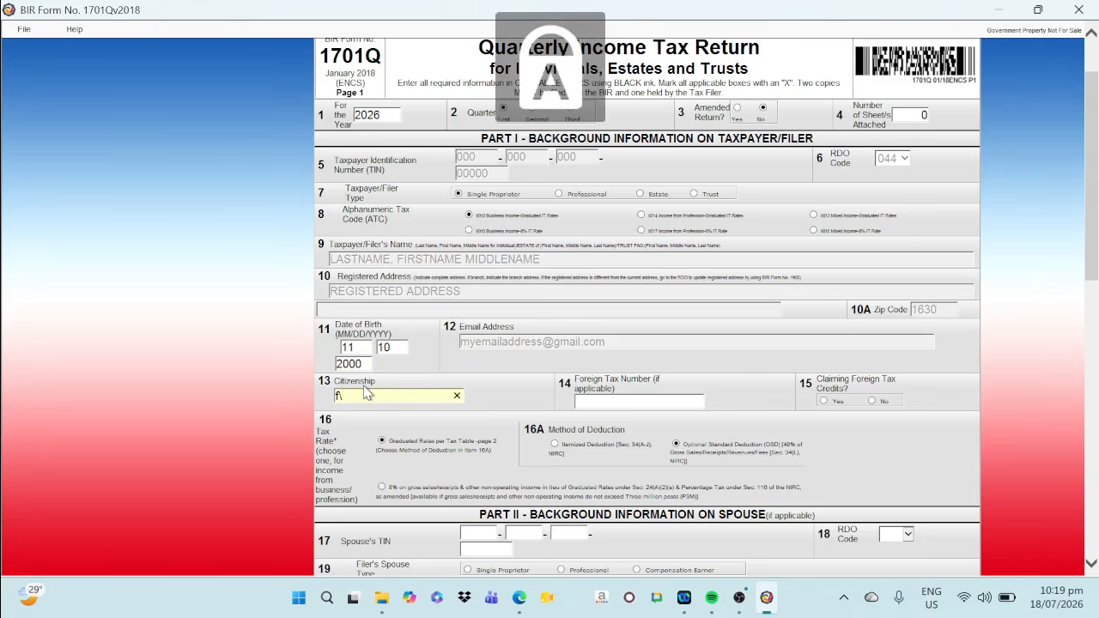
key("BackSpace")
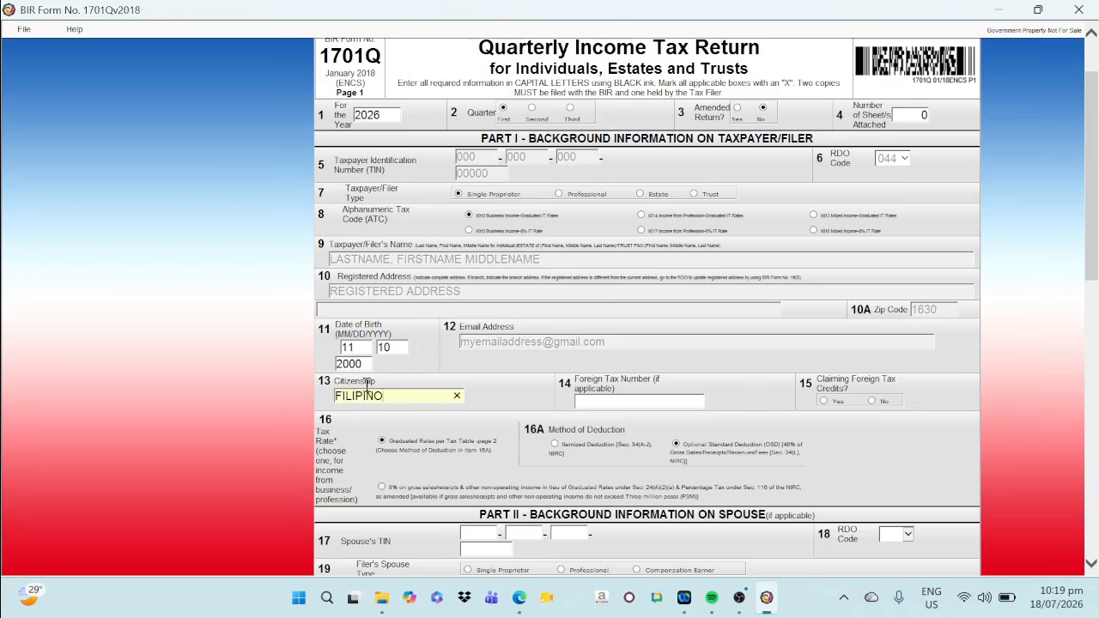
left_click(870, 403)
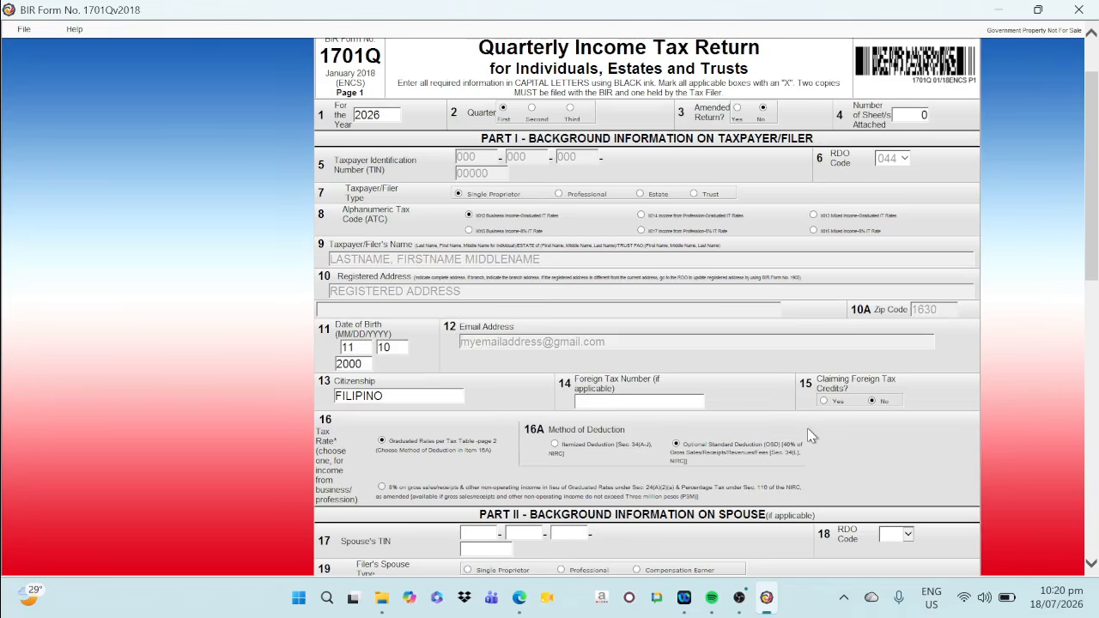
Open the Part V tax computation from Item 26 and enter 90,000 as the taxpayer's sales/revenues/receipts in Item 36A
scroll(807, 434, "down", 3)
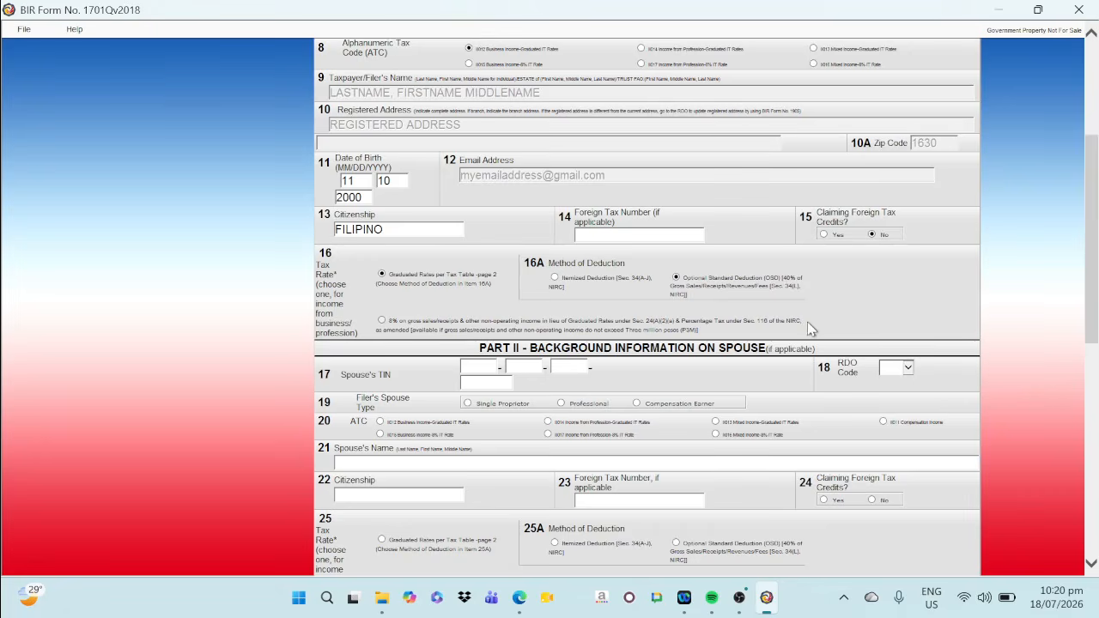
scroll(810, 328, "down", 3)
scroll(809, 329, "down", 2)
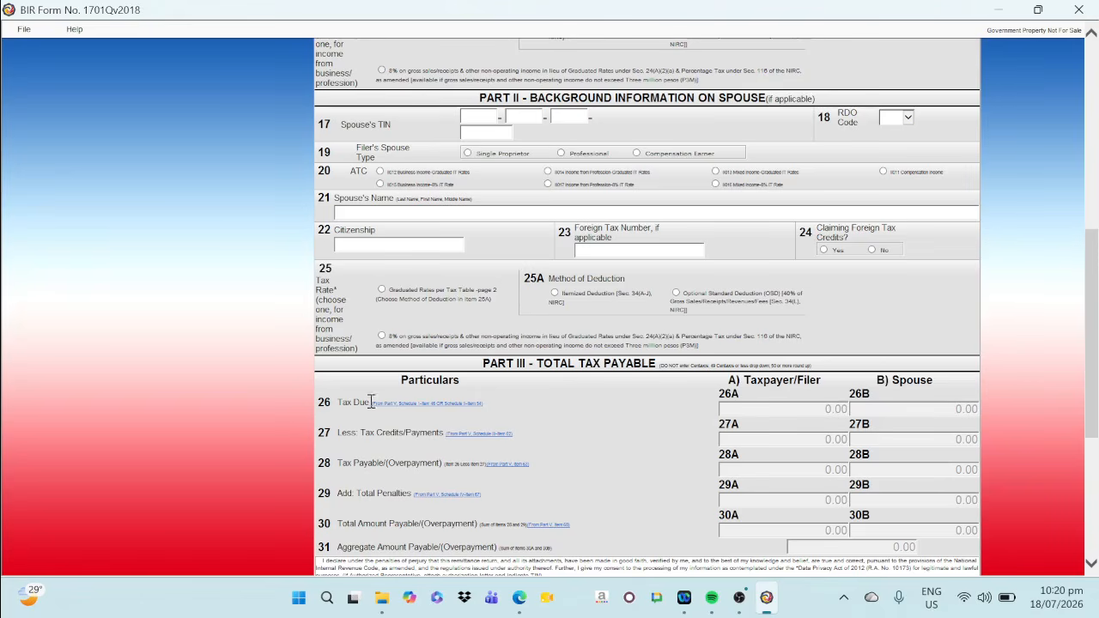
left_click(421, 406)
scroll(562, 279, "up", 5)
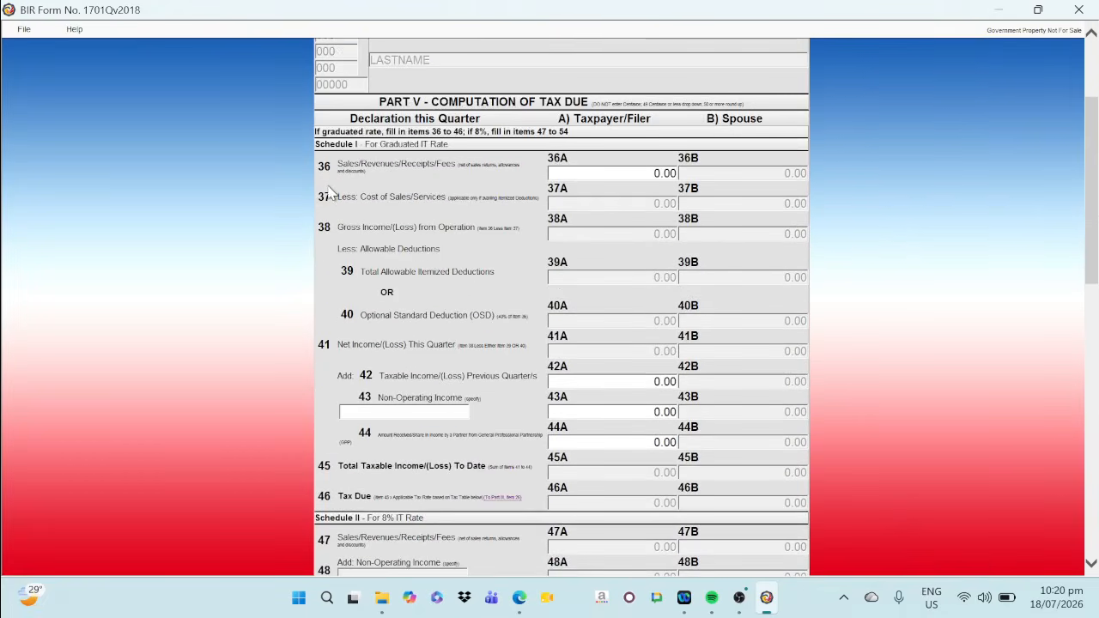
left_click(599, 173)
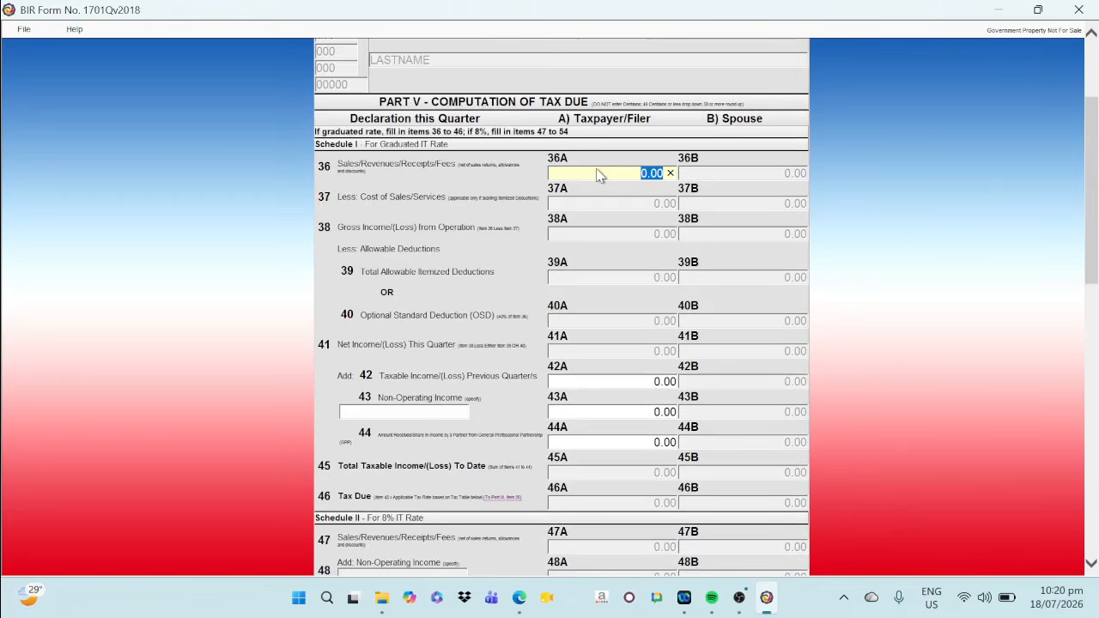
type("90000")
key("Tab")
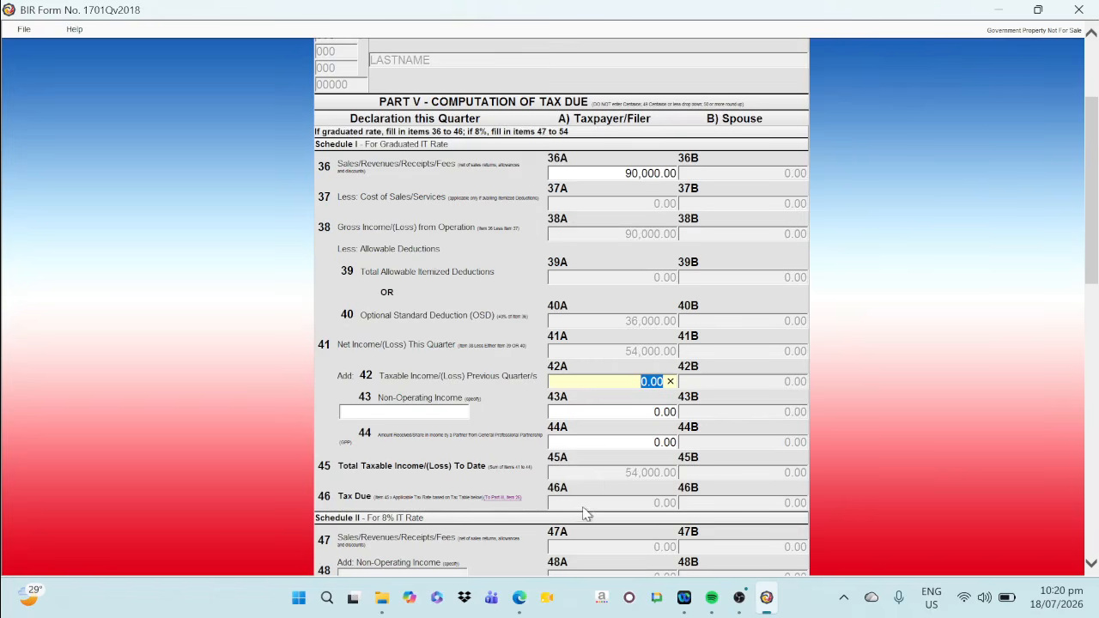
In the spreadsheet's 1701QOSD sheet, link first-quarter sales in F3 to cell B10 of the PERCENTAGE TAX 2025 sheet
left_click(520, 598)
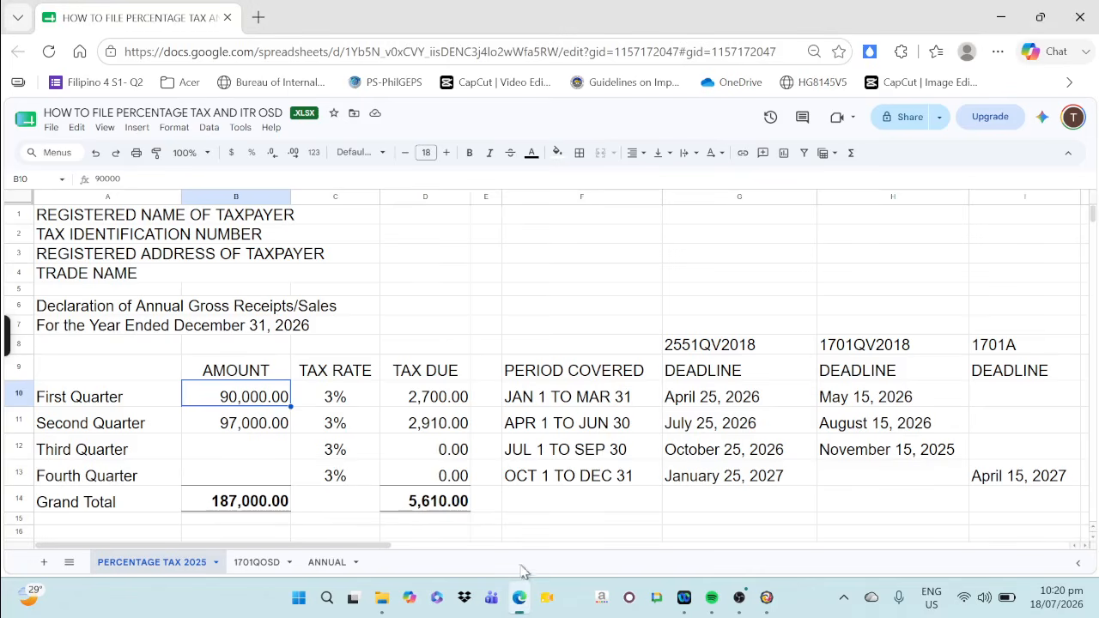
left_click(256, 562)
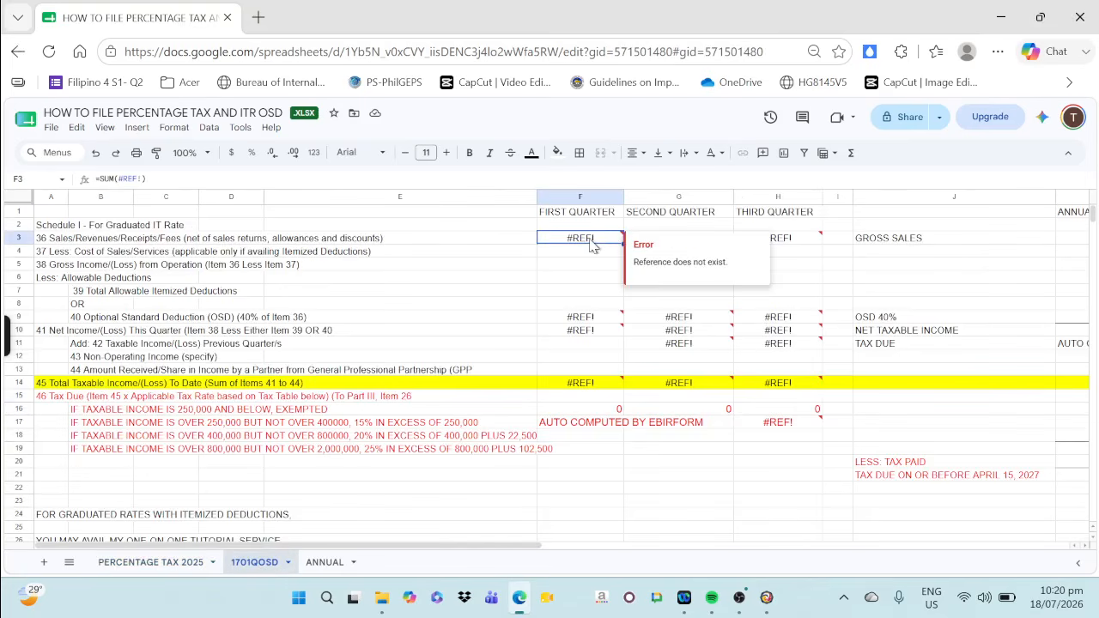
left_click(153, 563)
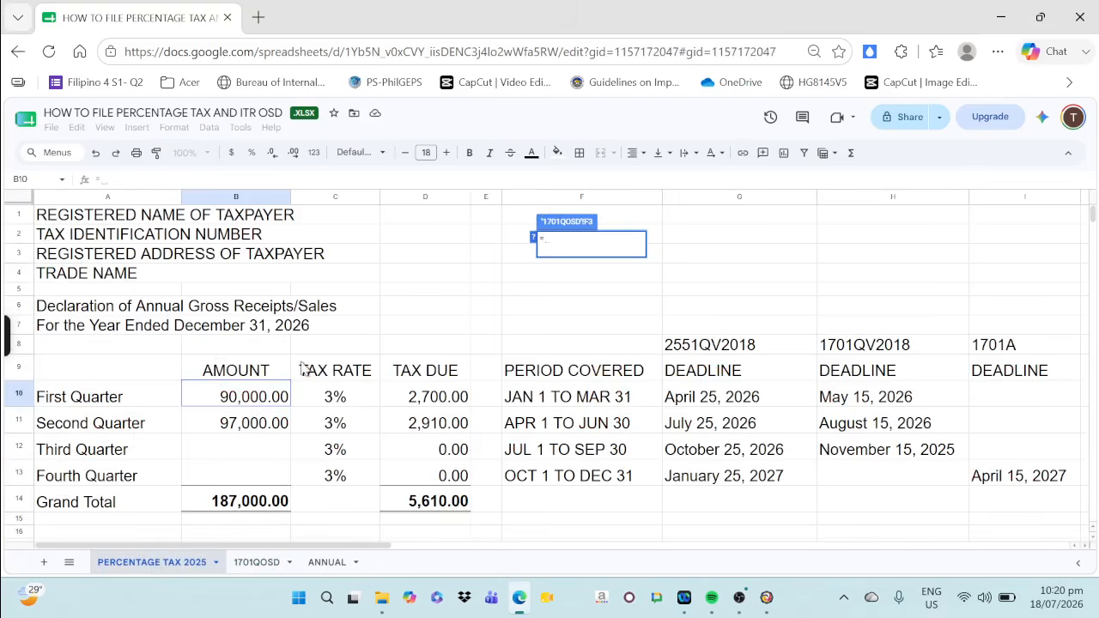
left_click(257, 399)
key("Return")
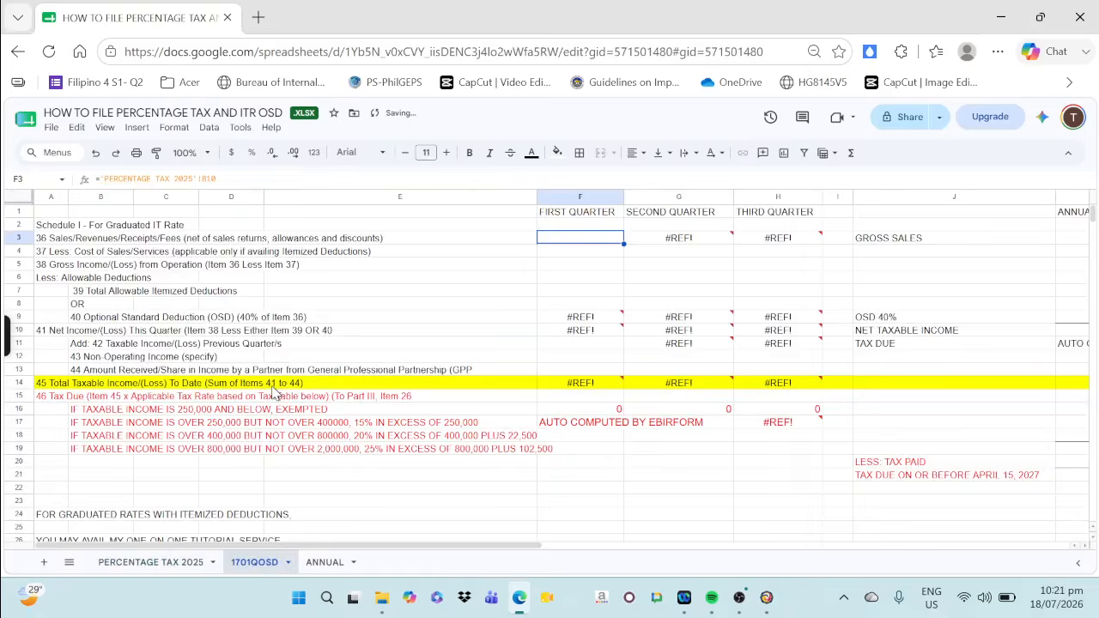
left_click(590, 226)
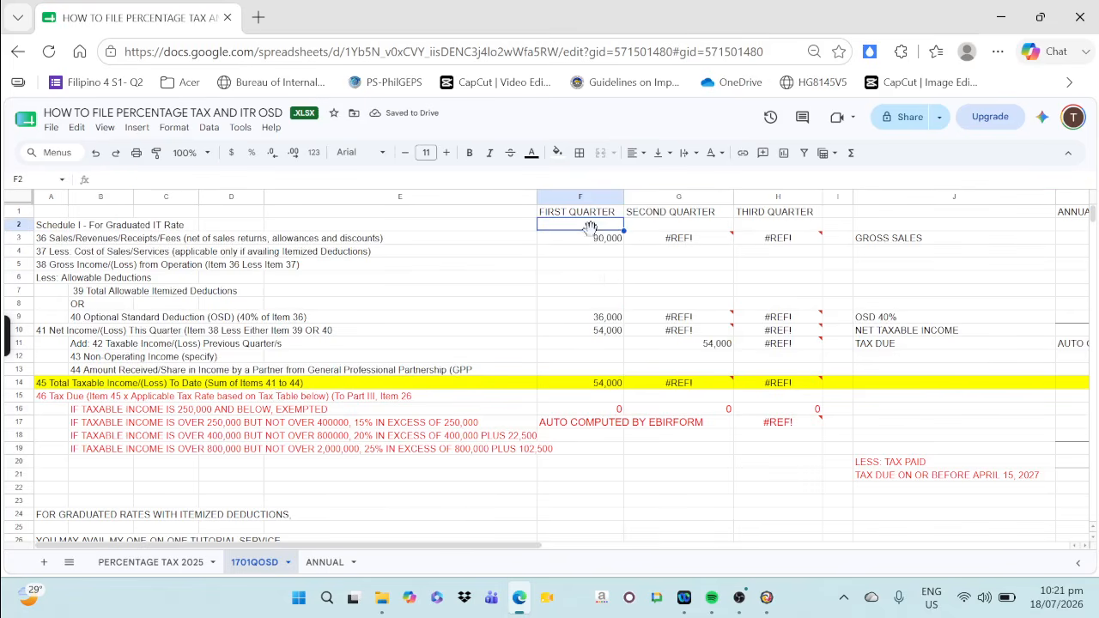
Link second-quarter sales in G3 to cell B11 of the PERCENTAGE TAX 2025 sheet
left_click(660, 240)
type("=")
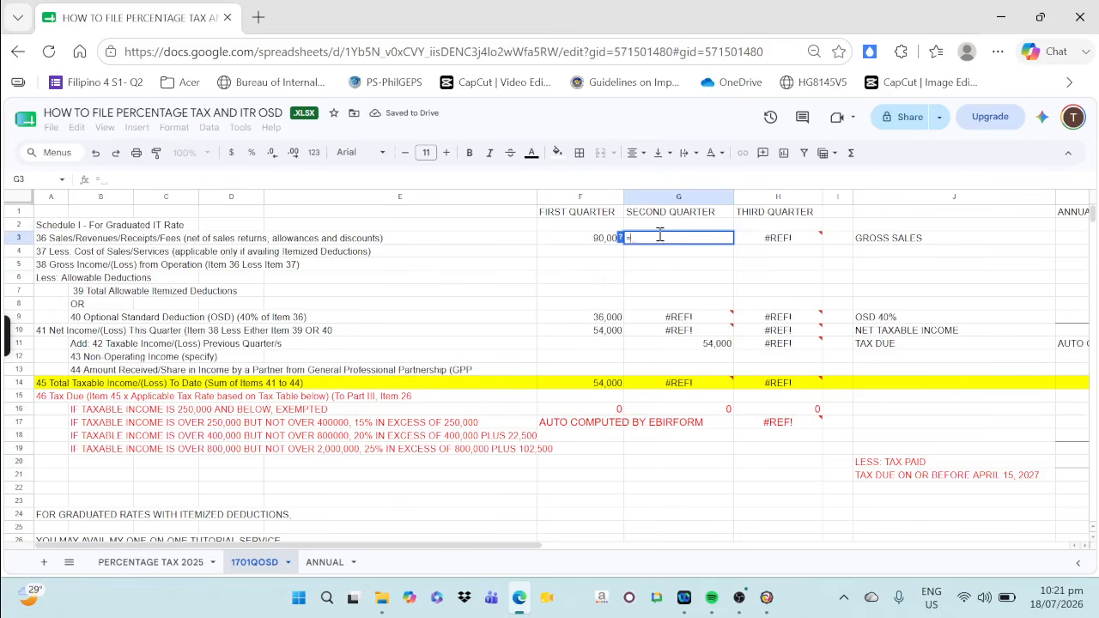
left_click(176, 562)
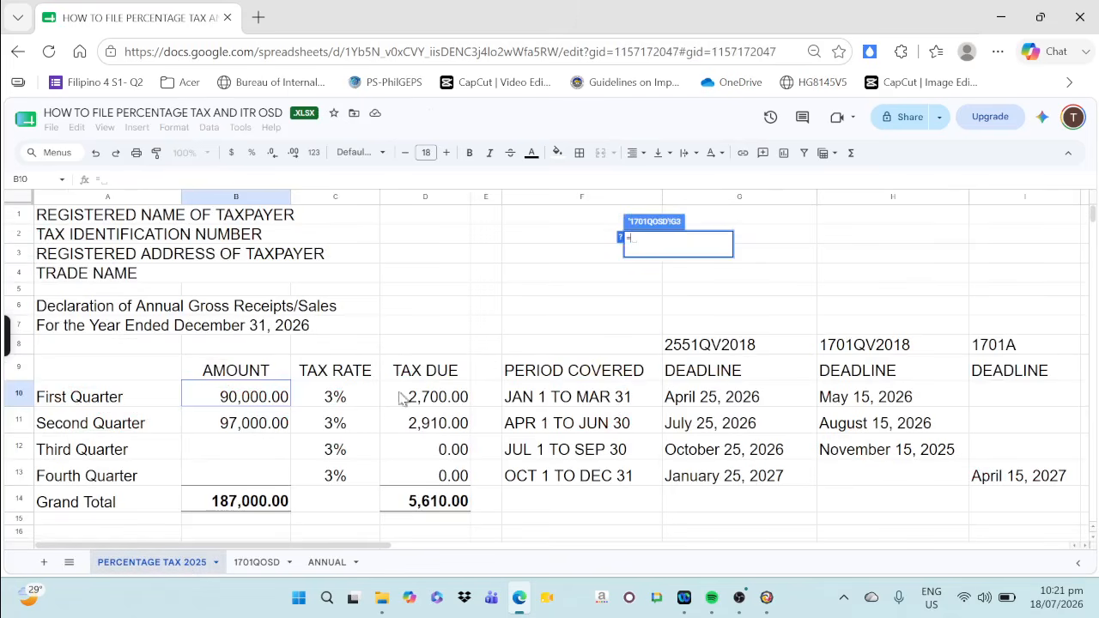
left_click(248, 429)
key("Return")
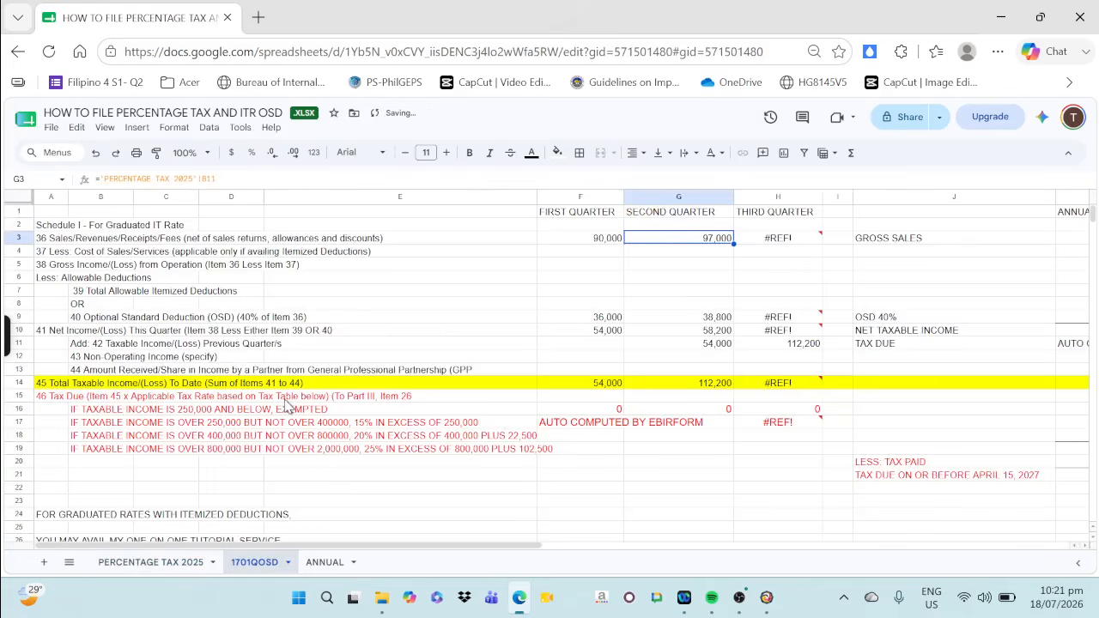
Link third-quarter sales in H3 to cell B12 of the PERCENTAGE TAX 2025 sheet
left_click(759, 238)
type("=")
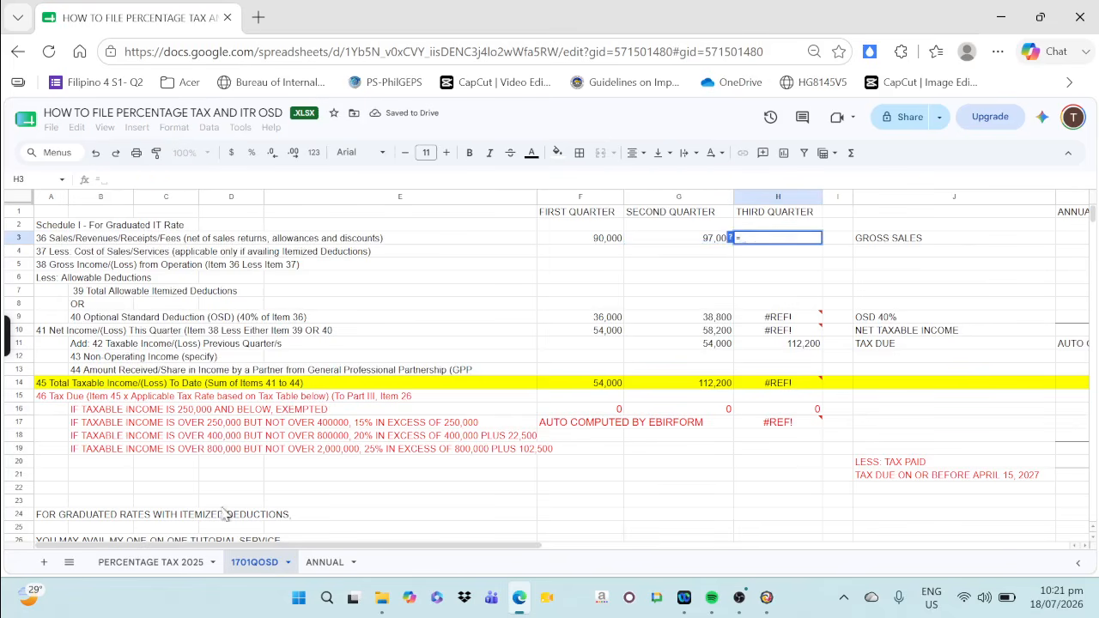
left_click(154, 563)
left_click(247, 445)
key("Return")
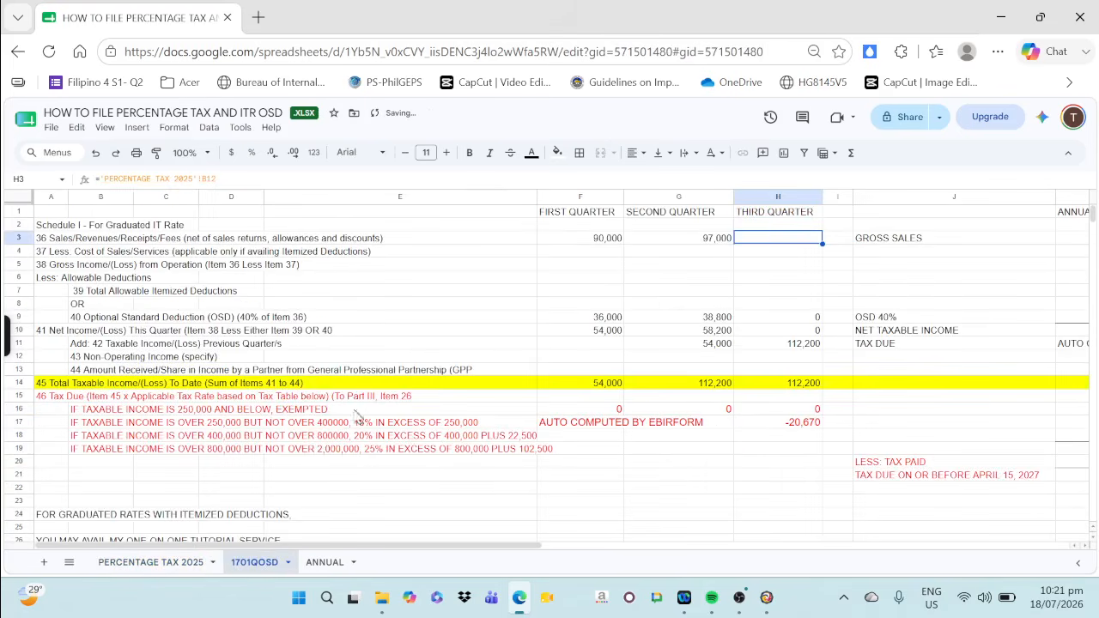
Clear the third-quarter tax formula in cell H17
left_click(794, 423)
key("Delete")
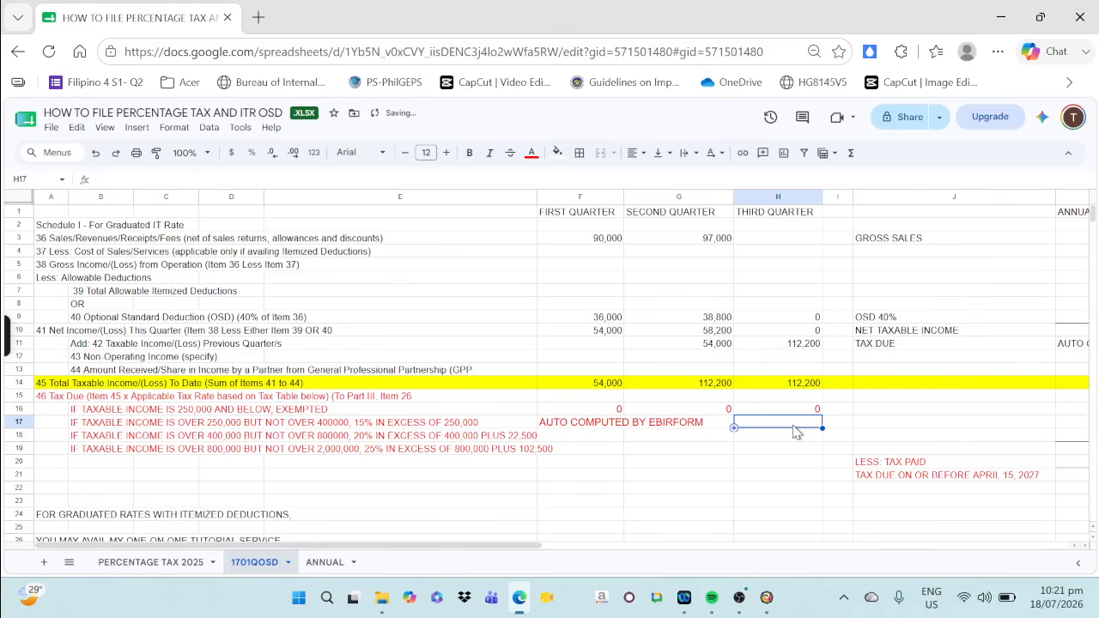
left_click(665, 447)
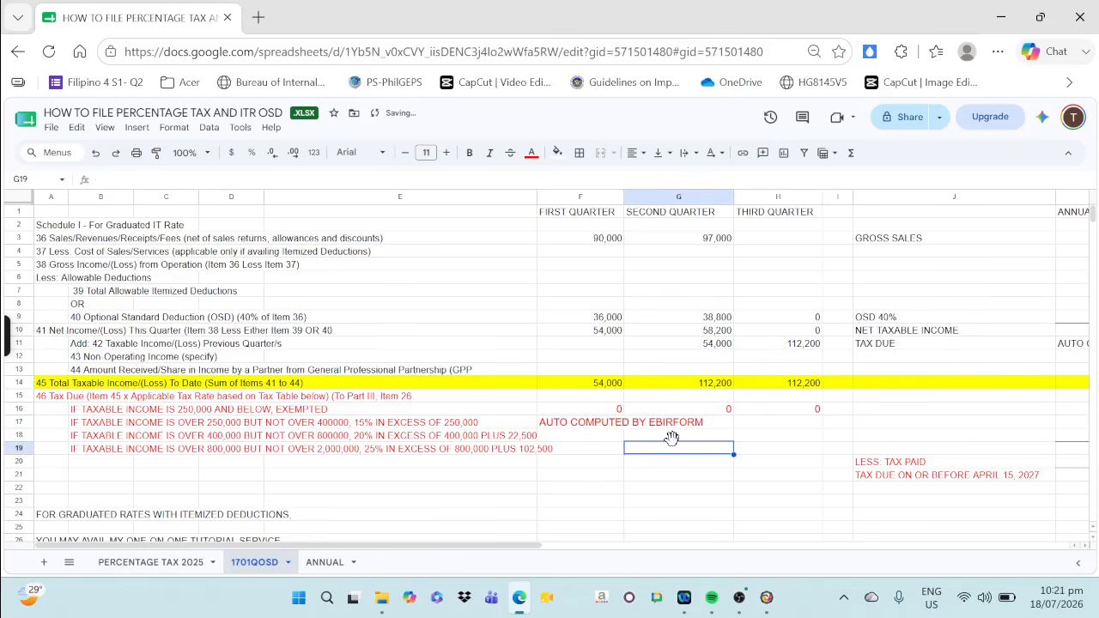
Check the first-quarter total taxable income and Optional Standard Deduction formulas, then return to the 1701Q form in Offline eBIRForms
left_click(590, 383)
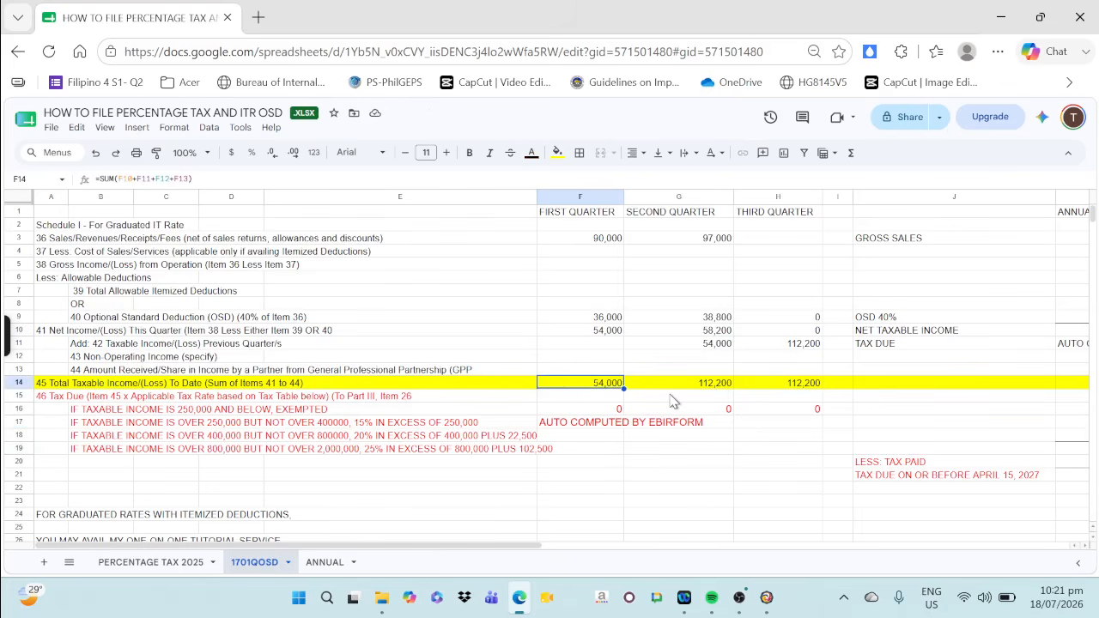
left_click(582, 320)
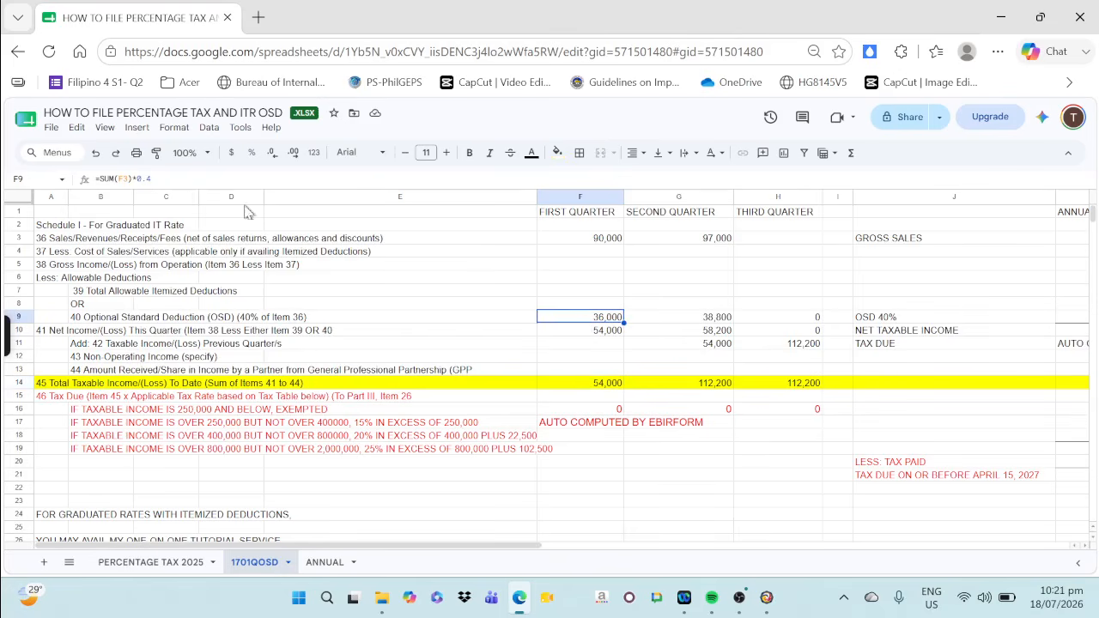
left_click(575, 342)
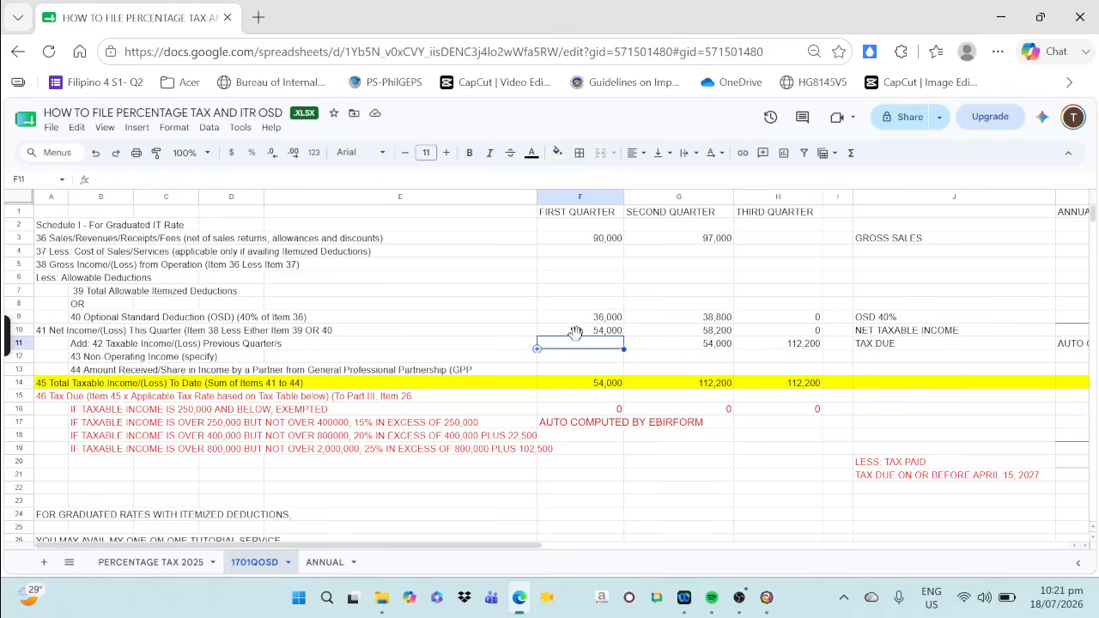
left_click(777, 601)
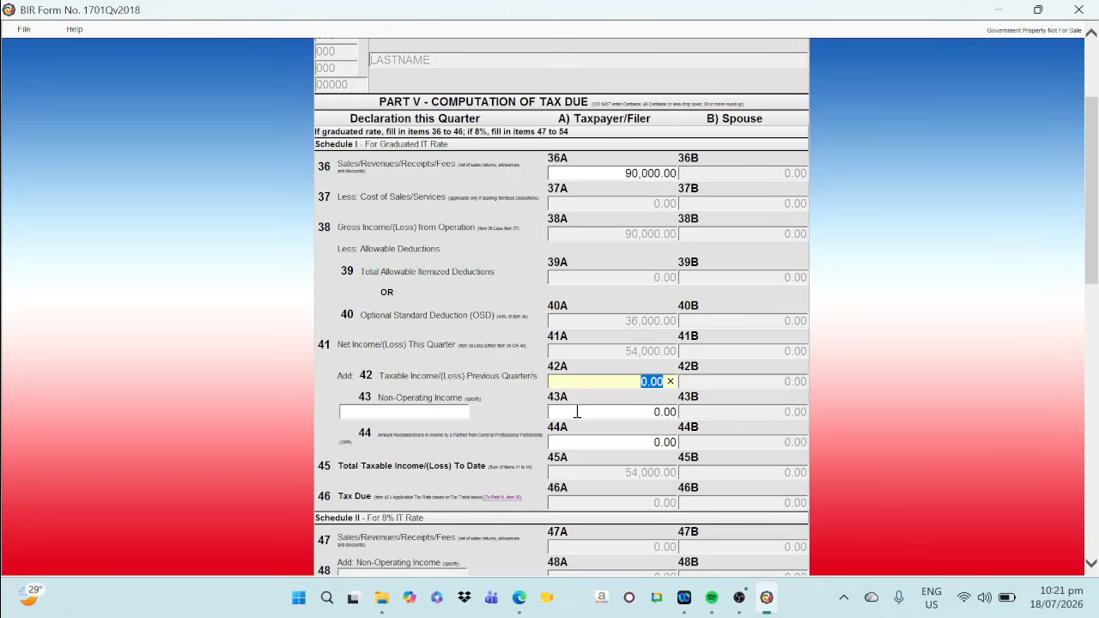
Save the 1701Q return and validate its entries
scroll(578, 412, "down", 2)
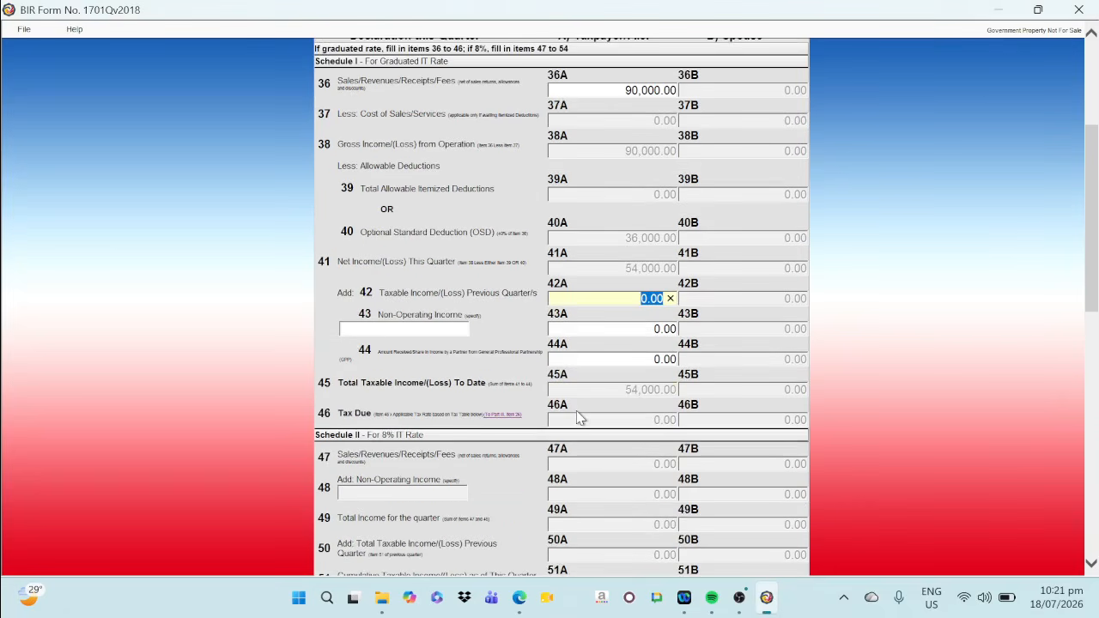
scroll(577, 418, "down", 15)
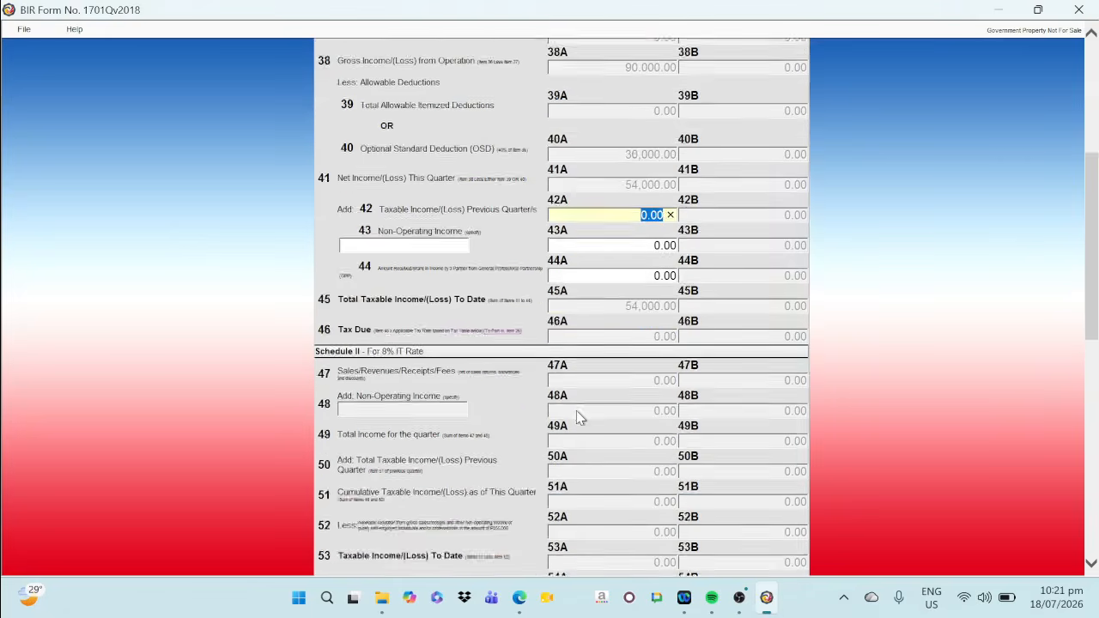
left_click(519, 538)
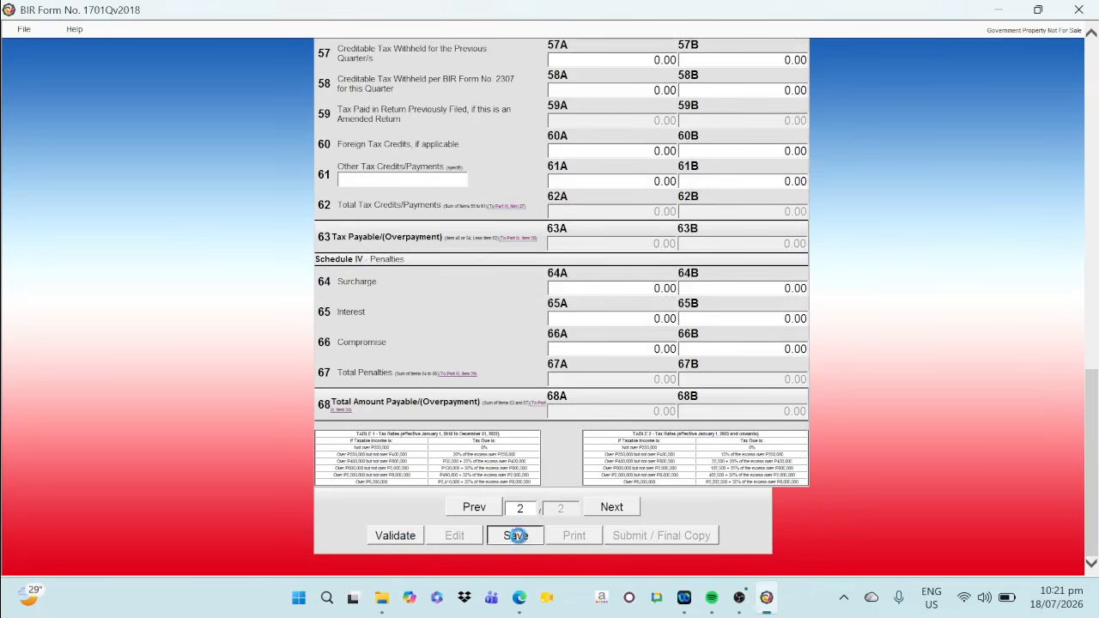
left_click(661, 365)
left_click(666, 362)
left_click(393, 535)
left_click(679, 361)
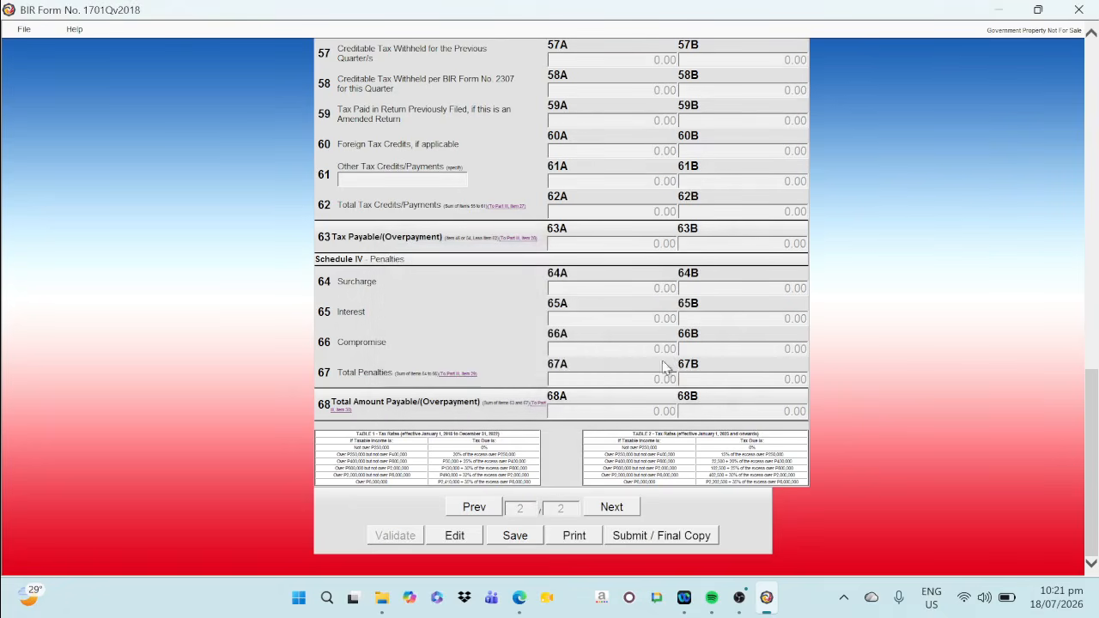
Review both pages of the 1701Q return and check the first-quarter net income in the 1701QOSD sheet, then return to the form
left_click(471, 507)
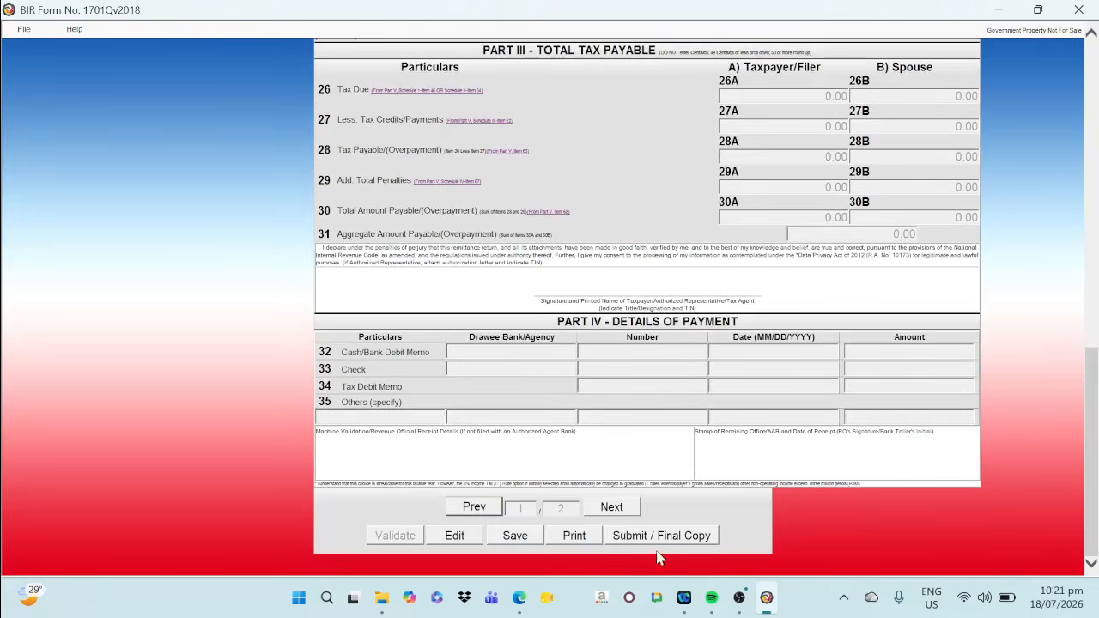
scroll(510, 333, "up", 8)
scroll(510, 327, "up", 3)
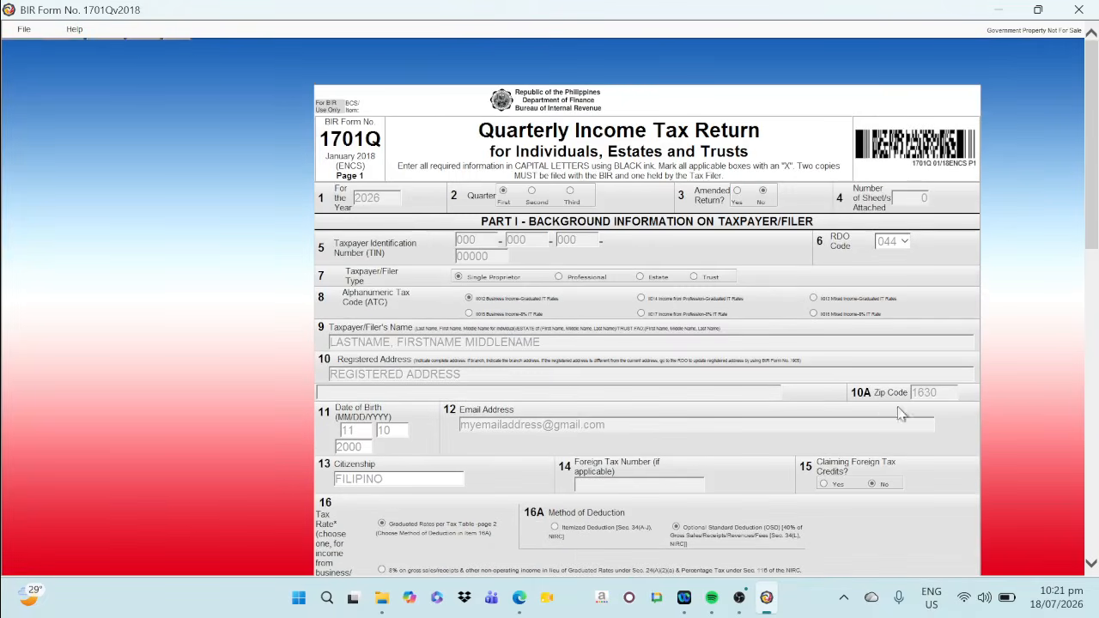
scroll(549, 549, "down", 10)
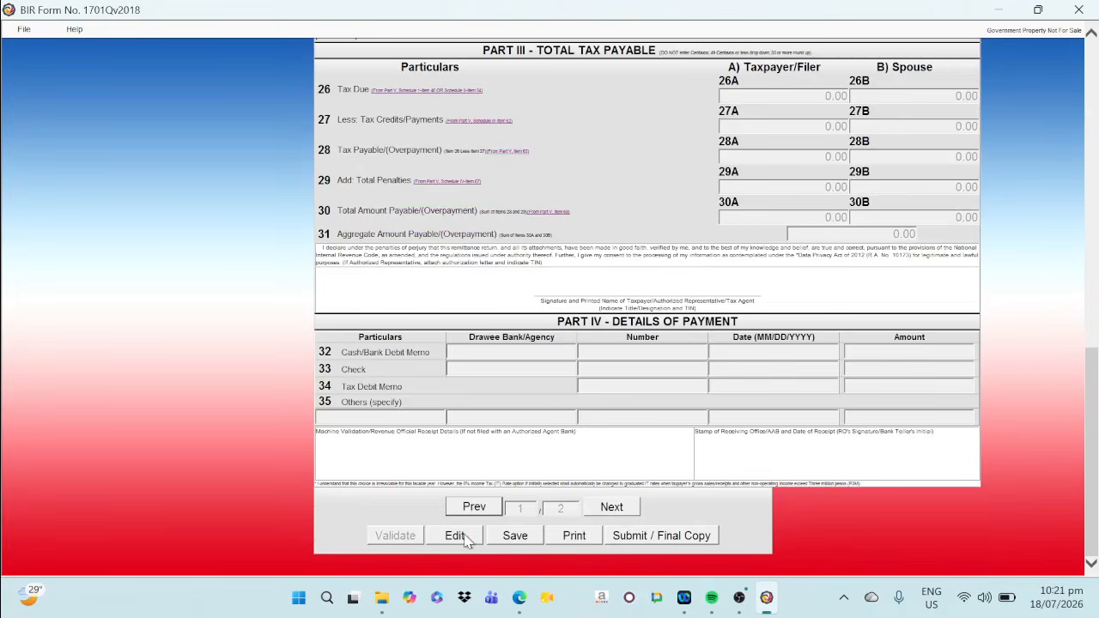
left_click(600, 506)
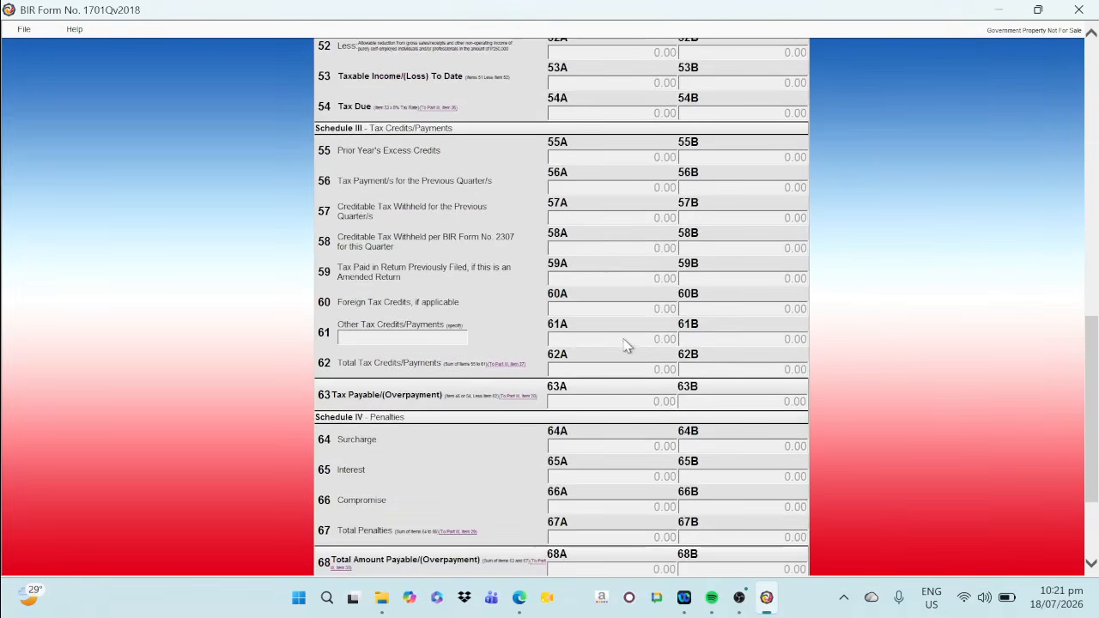
scroll(605, 249, "up", 3)
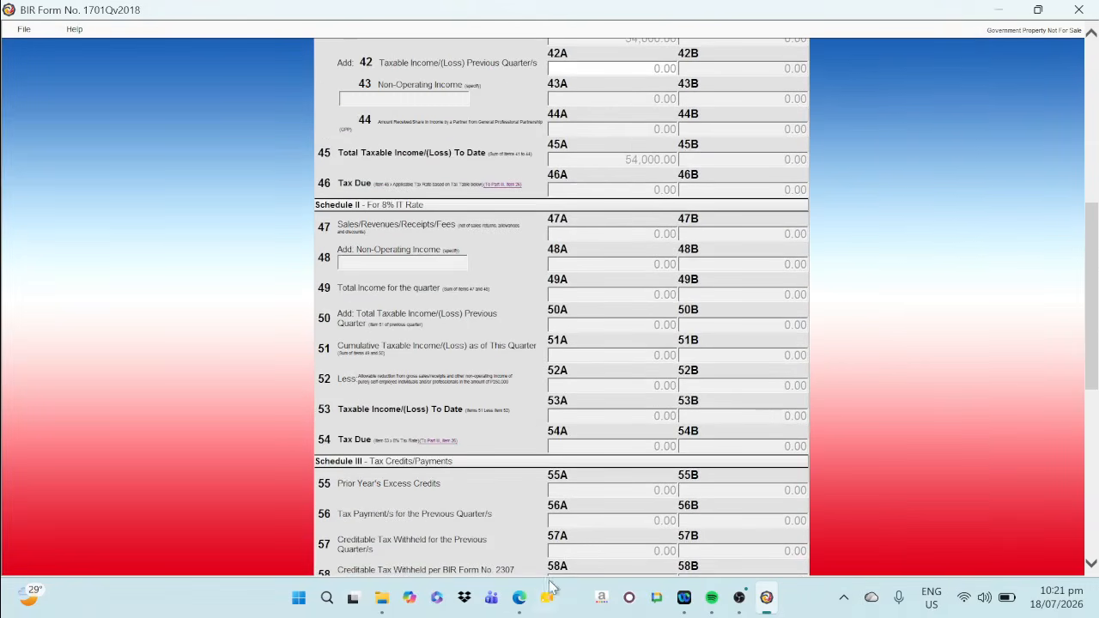
left_click(519, 597)
left_click(592, 331)
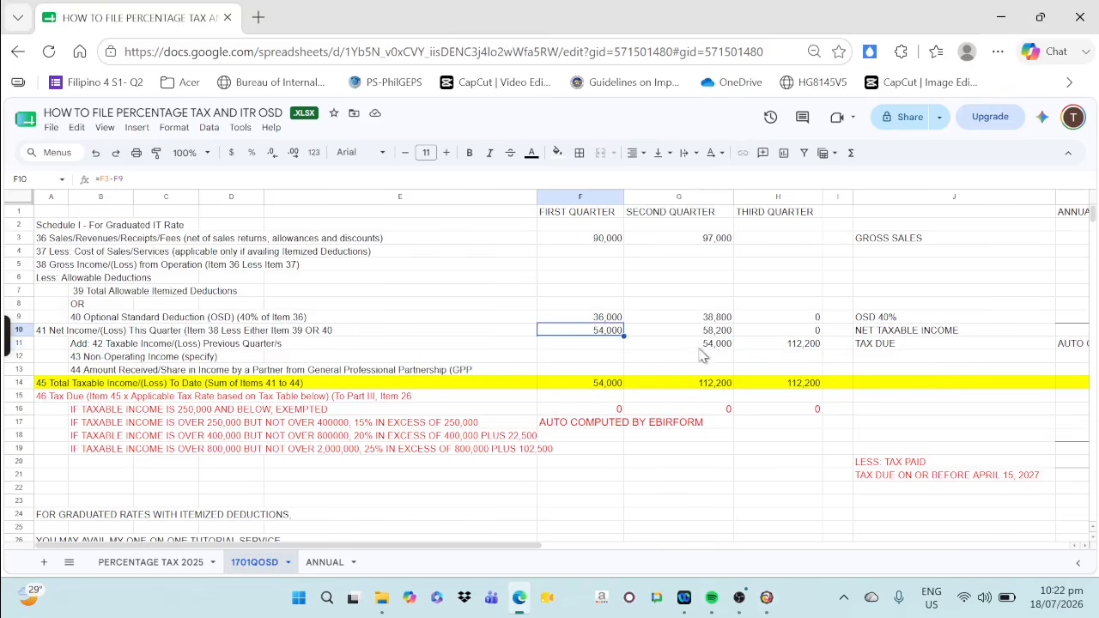
left_click(764, 597)
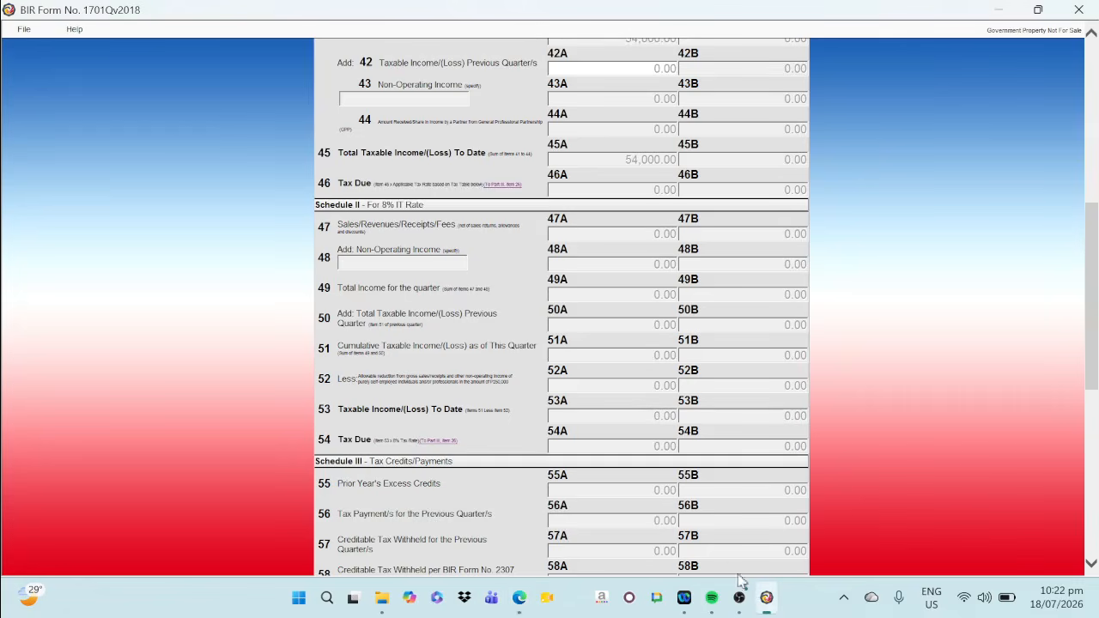
Leave the 1701Q form and start a new BIR Form 2551Qv2018 - Quarterly Percentage Tax Return from the profile page
left_click(23, 30)
left_click(41, 47)
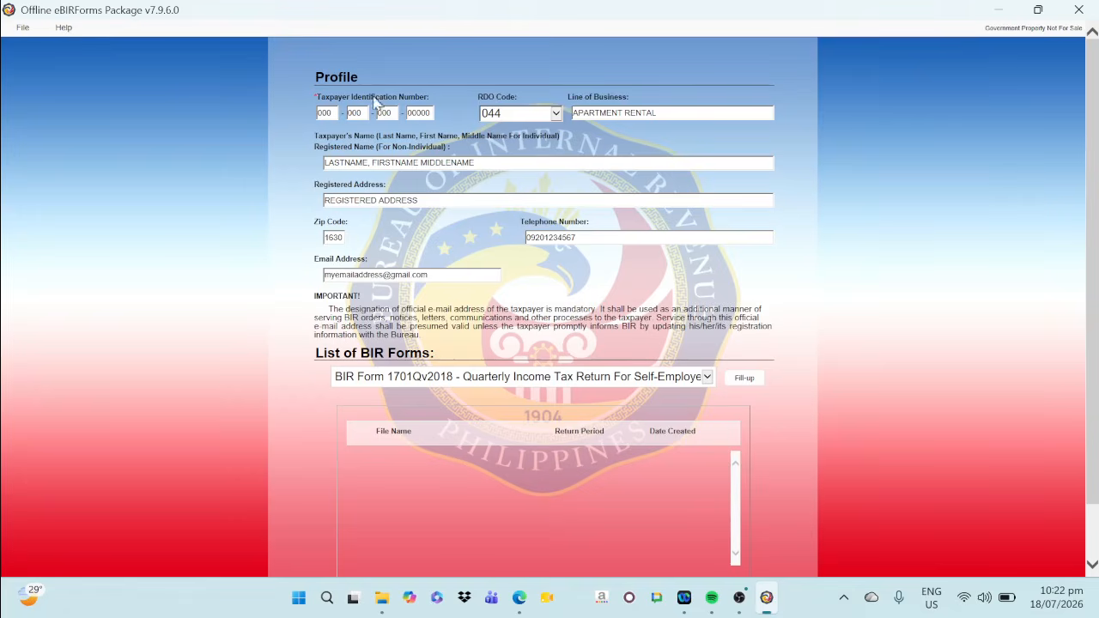
left_click(515, 377)
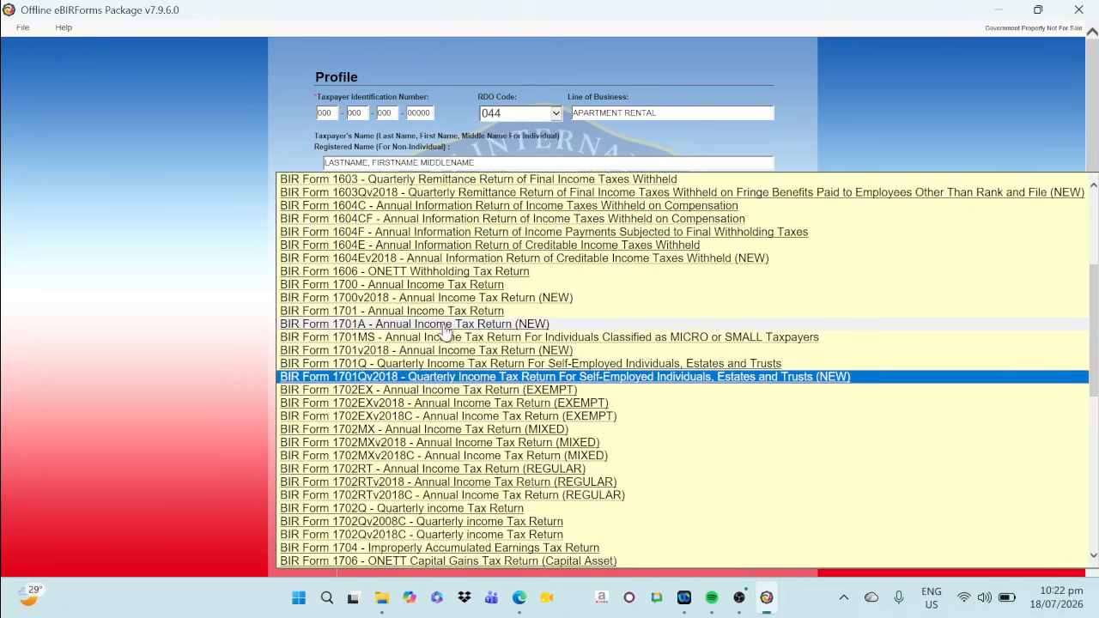
scroll(456, 335, "down", 6)
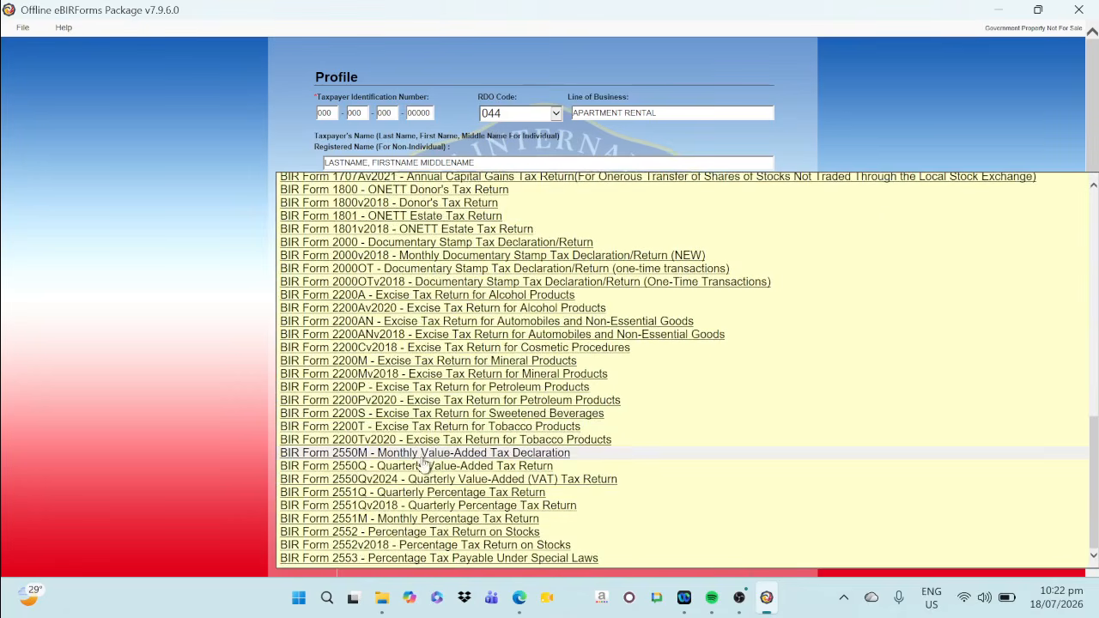
left_click(390, 506)
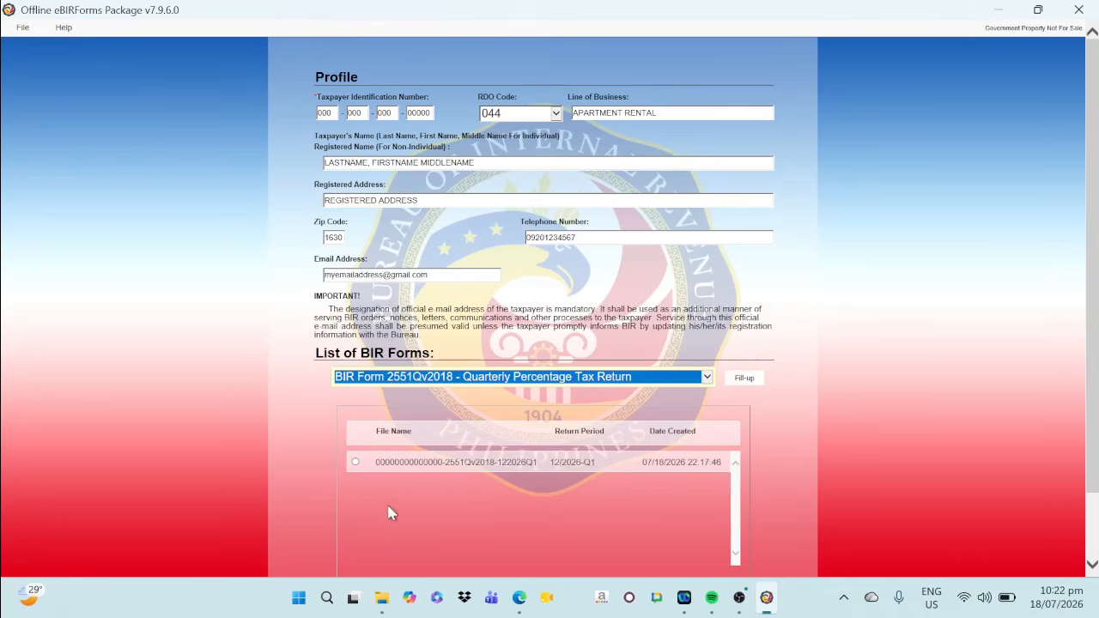
left_click(744, 380)
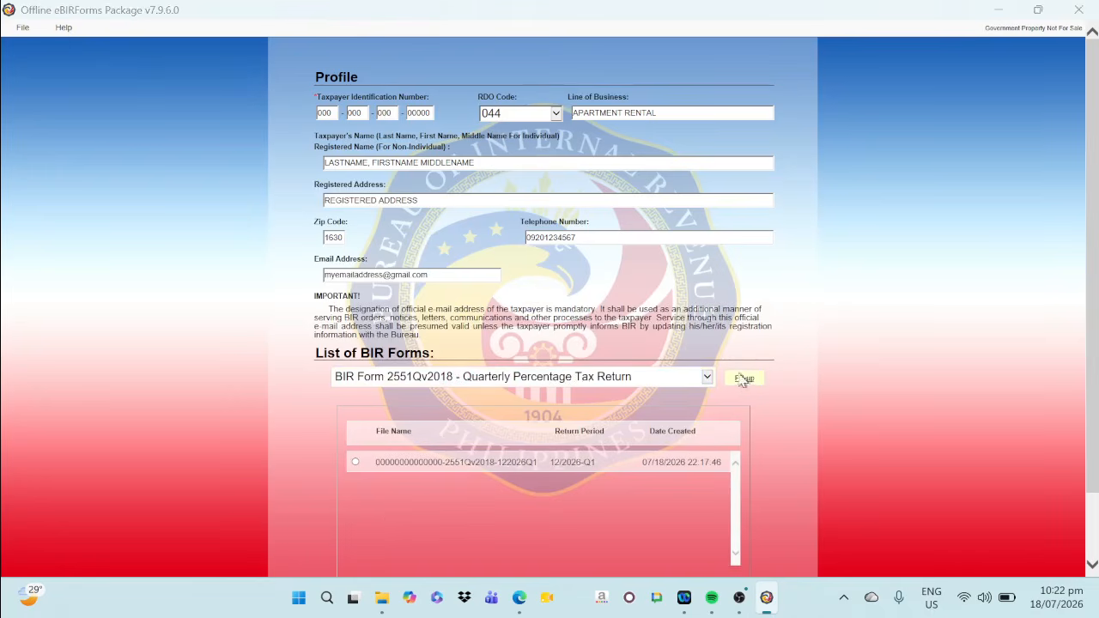
left_click(688, 369)
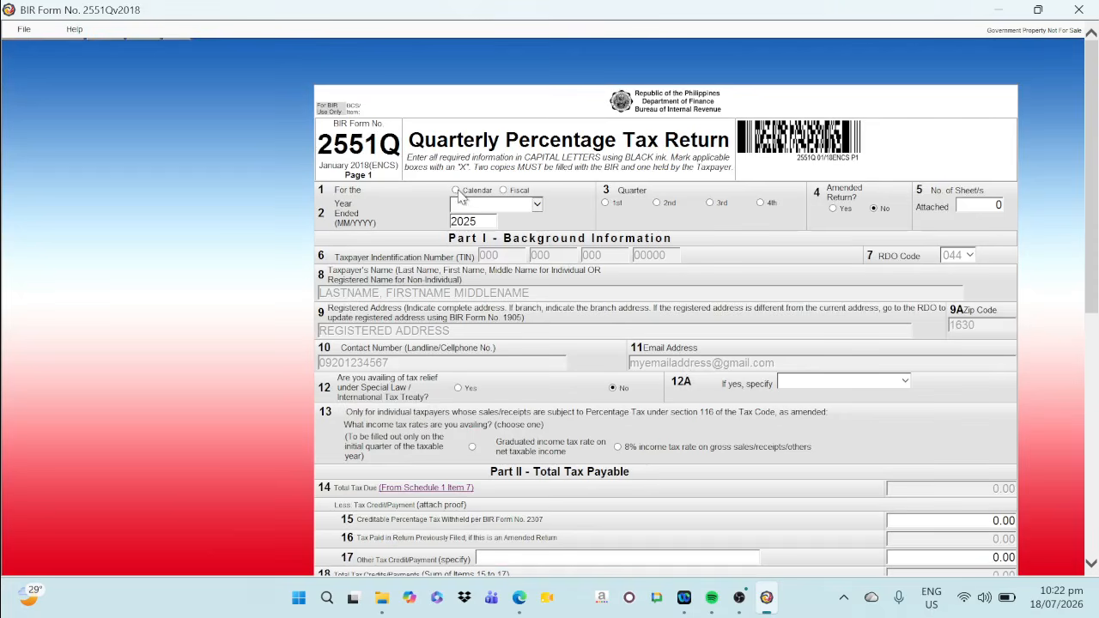
Set the return to calendar year 2026, second quarter, and choose tax code PT 010 in the first row of Schedule 1
left_click(455, 190)
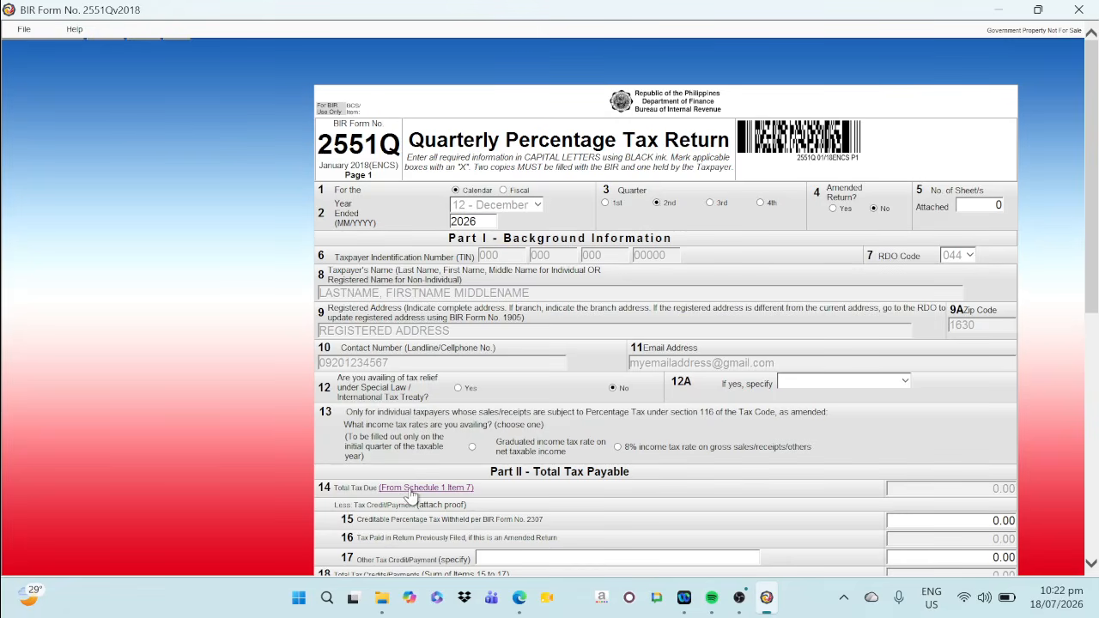
left_click(410, 488)
left_click(371, 275)
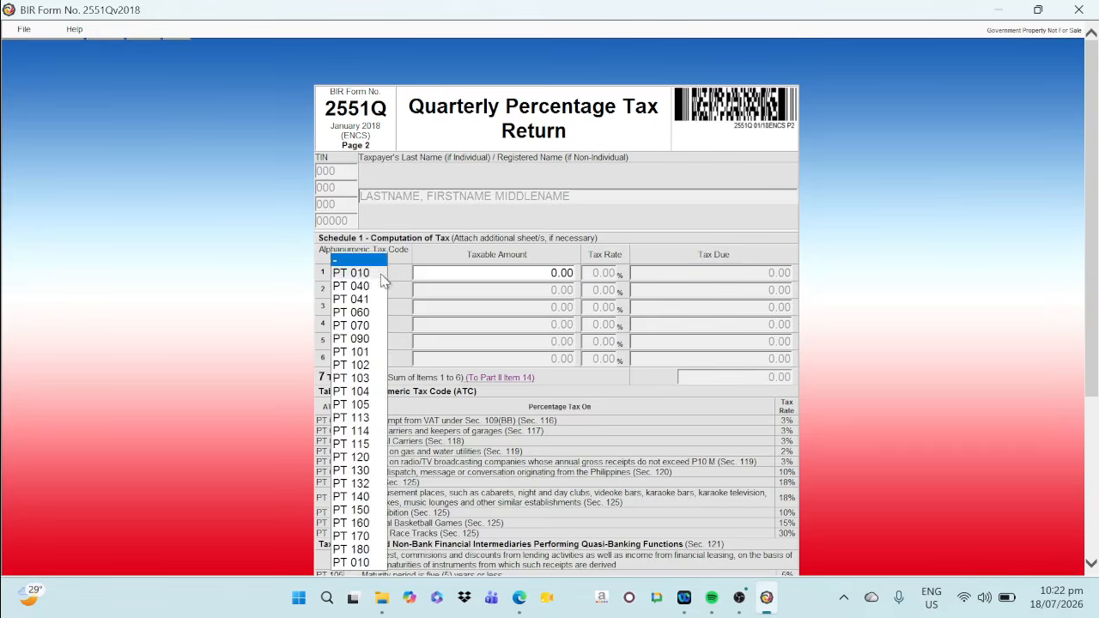
left_click(360, 276)
Look up the second-quarter amount in the PERCENTAGE TAX 2025 sheet and enter 97,000 as the taxable amount for PT 010
left_click(471, 277)
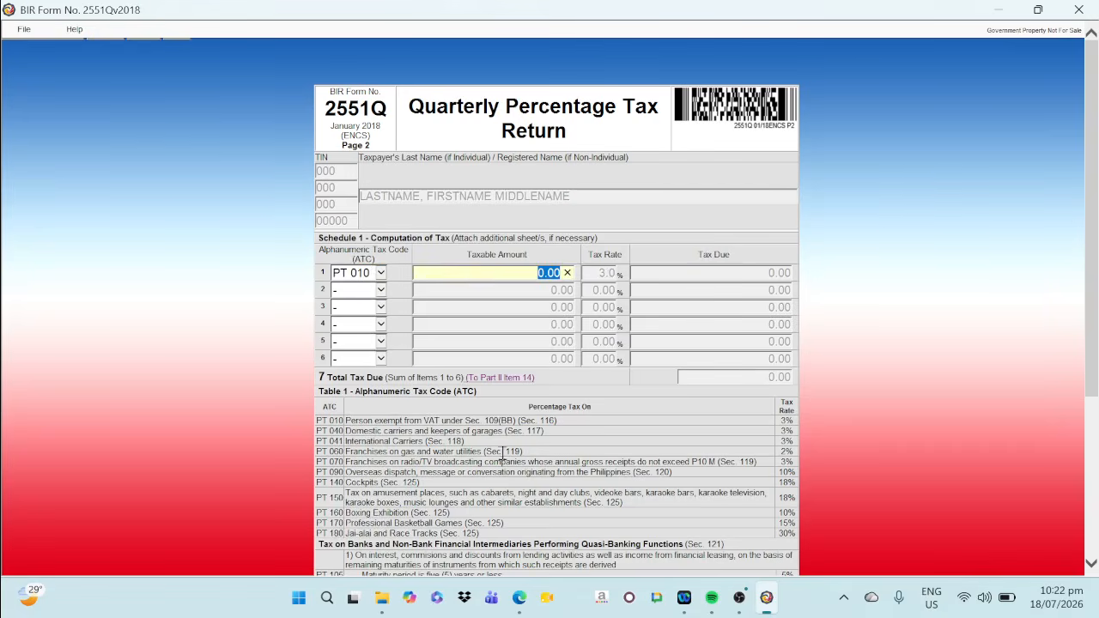
left_click(518, 597)
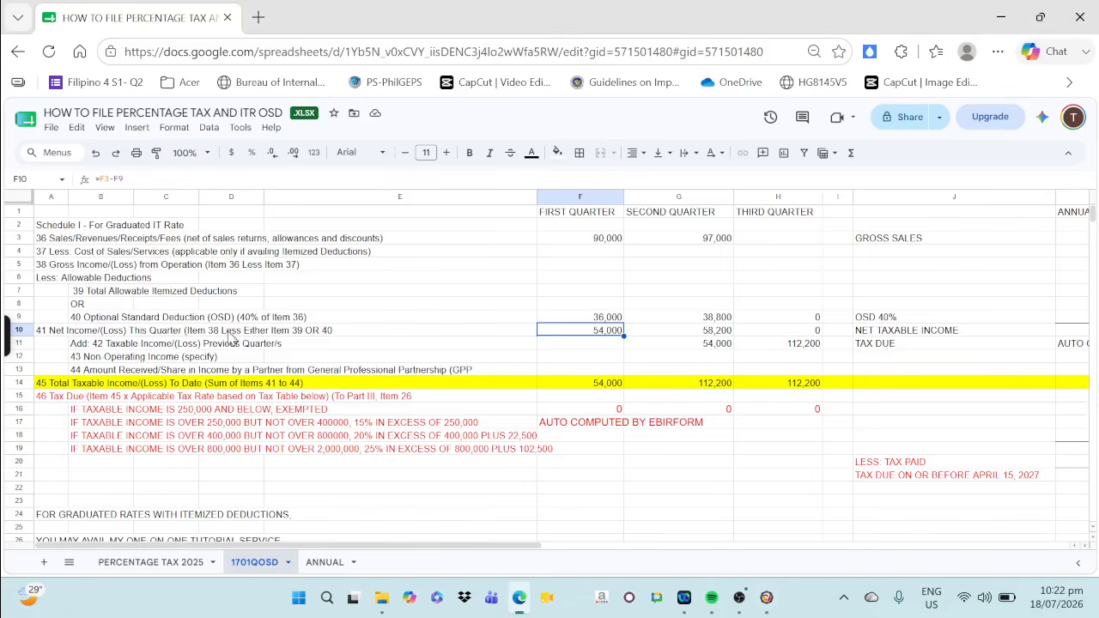
left_click(139, 562)
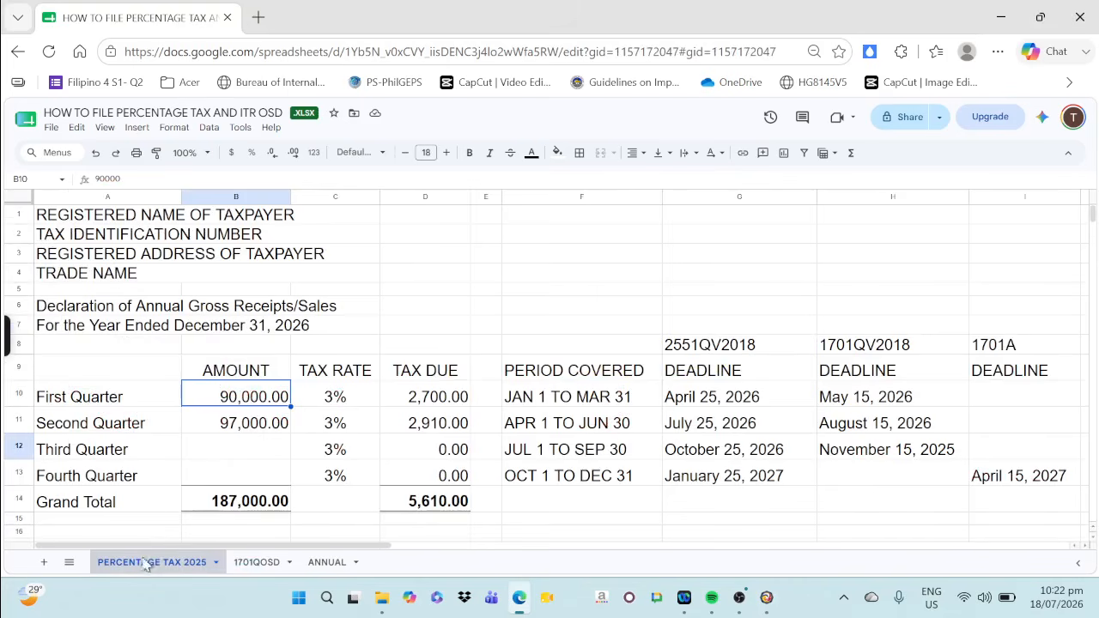
left_click(258, 429)
left_click(766, 598)
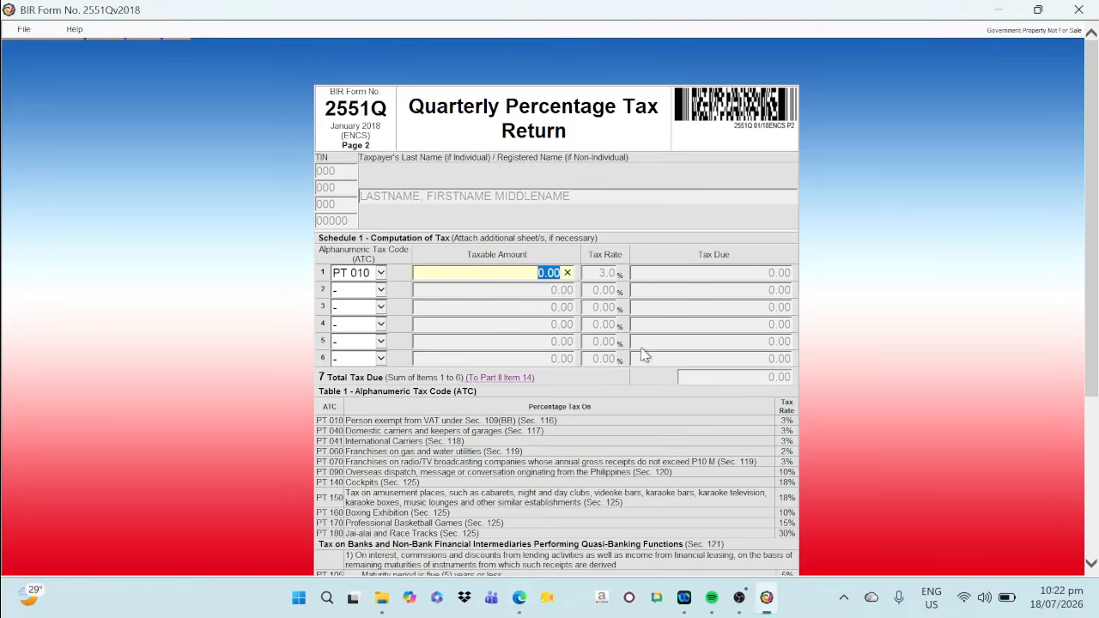
type("97,0")
type("000")
key("Tab")
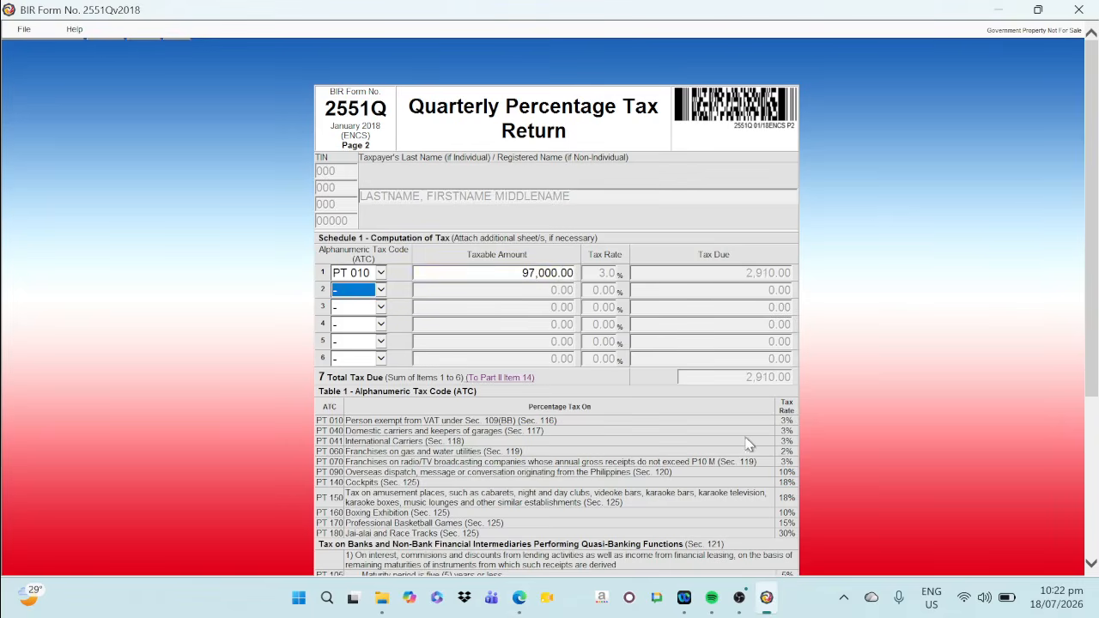
Save the second-quarter 2551Q return and validate its entries
scroll(745, 439, "down", 5)
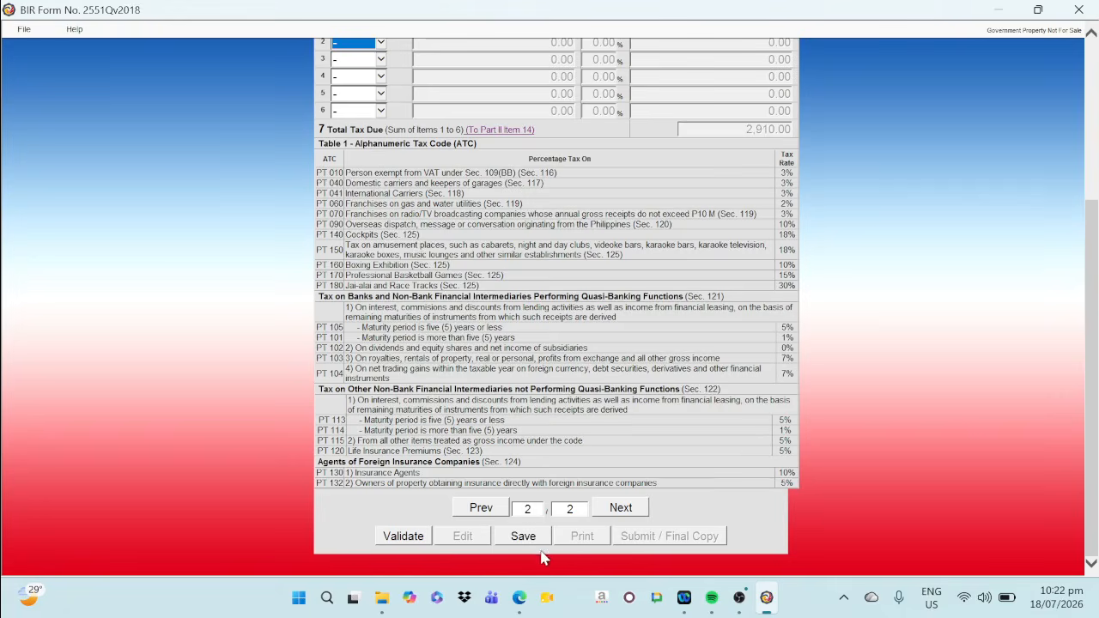
left_click(526, 537)
left_click(665, 360)
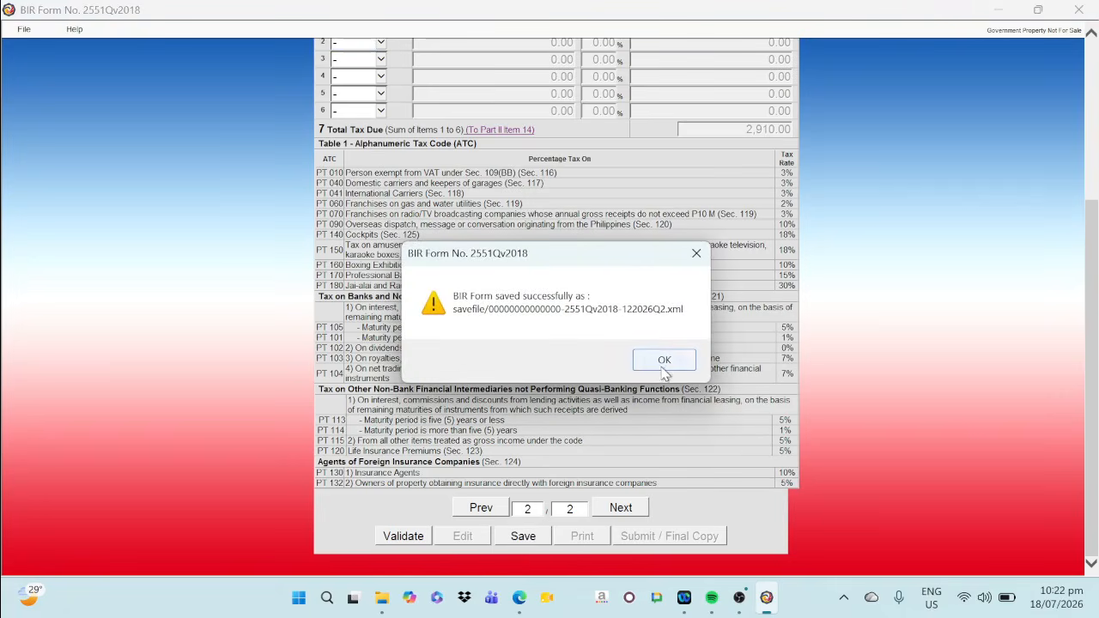
left_click(668, 363)
left_click(411, 543)
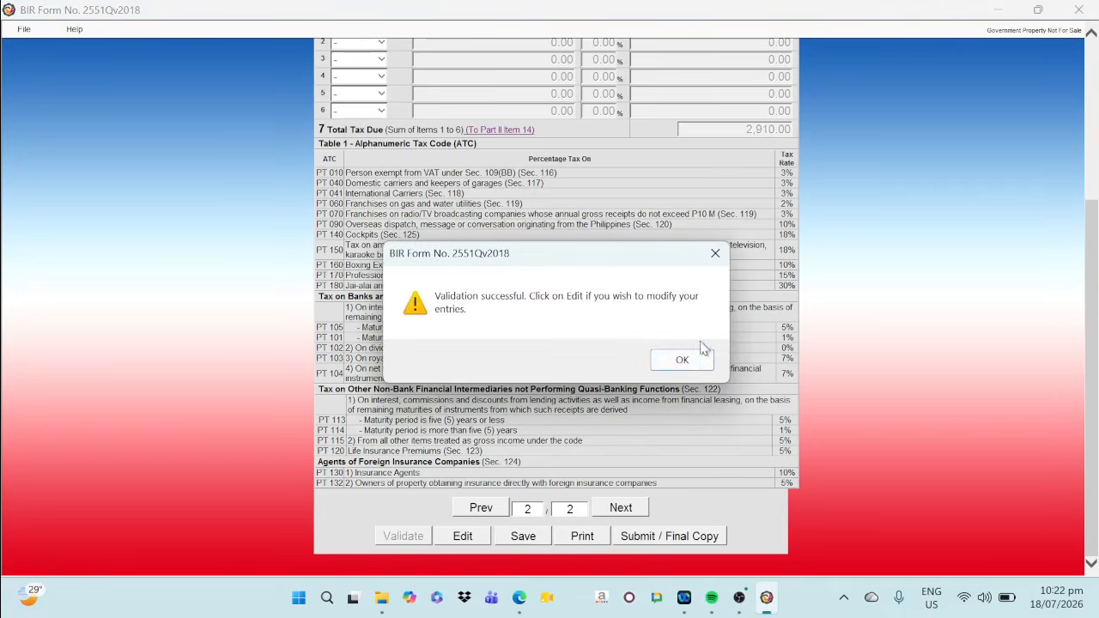
left_click(697, 363)
Submit the final copy of the 2551Q return and agree to the eBIRForms Terms of Service Agreement
left_click(644, 537)
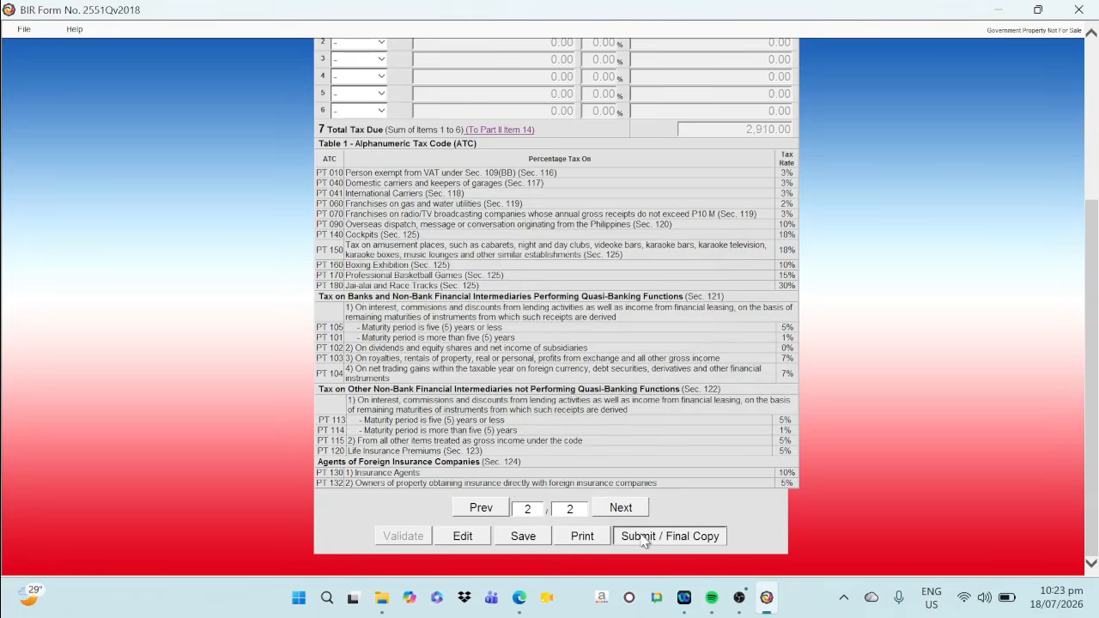
left_click(606, 370)
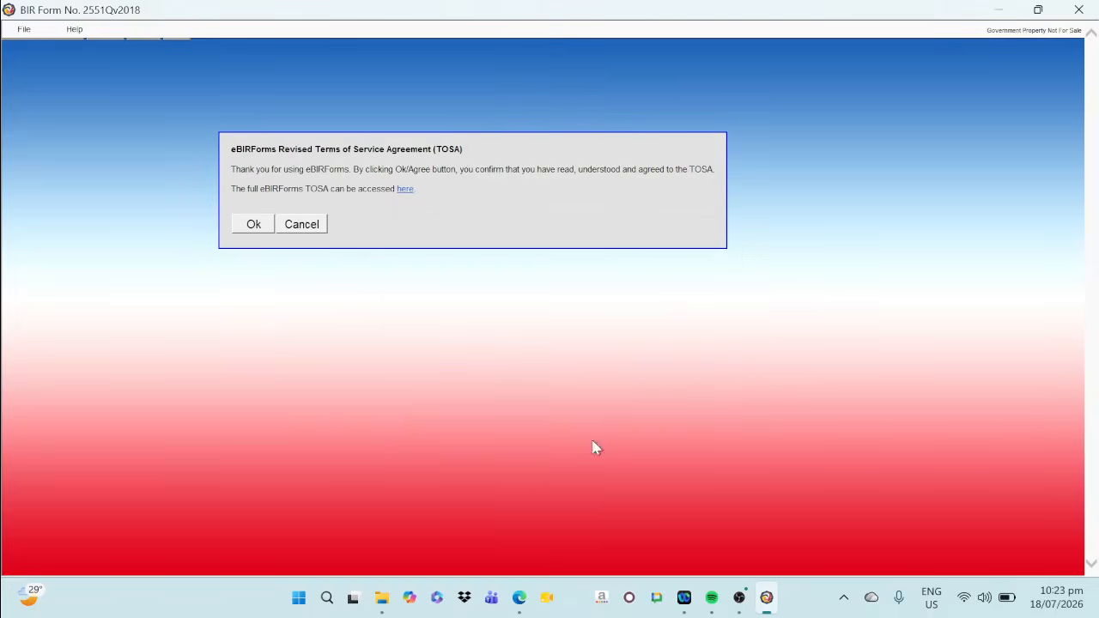
left_click(251, 224)
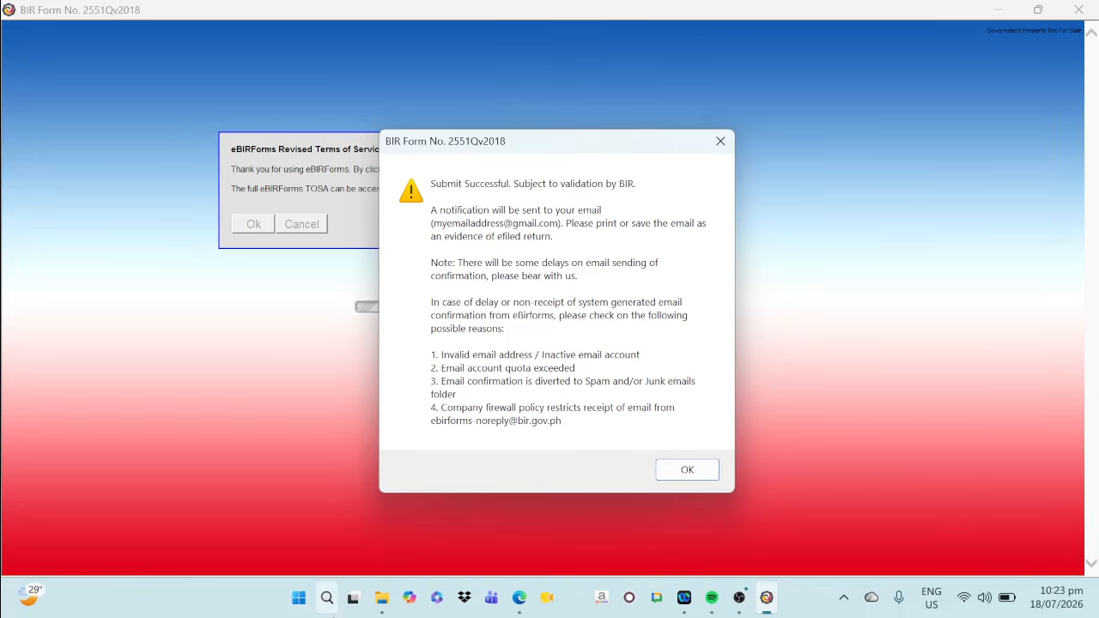
Switch to Paint, paste the captured submission confirmation into a blank image, and choose to save it as a PNG picture
left_click(327, 597)
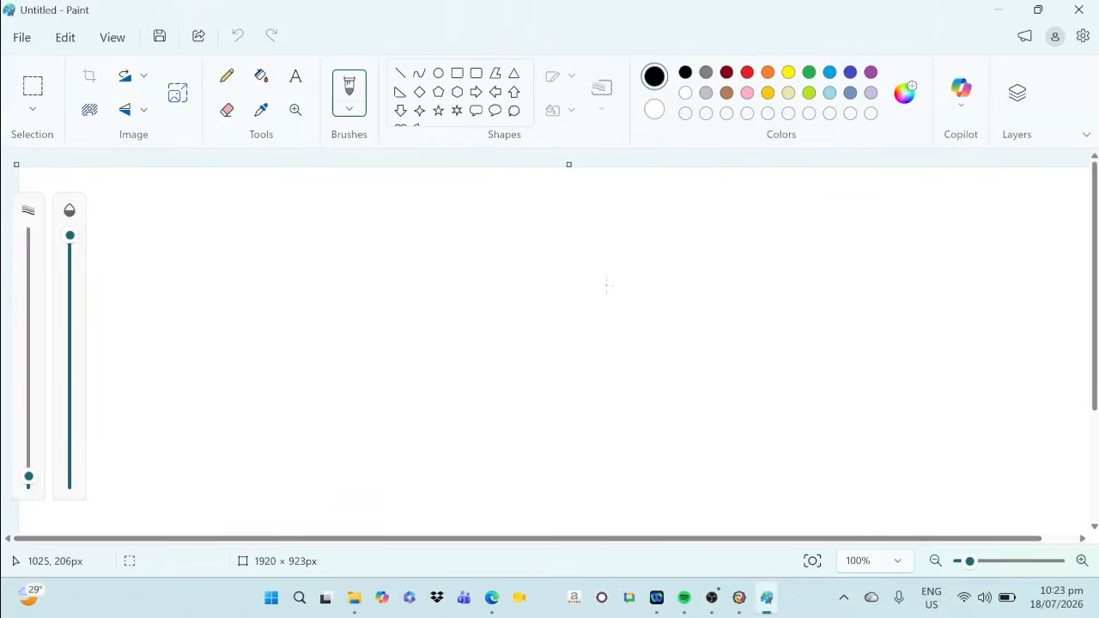
key("ctrl+v")
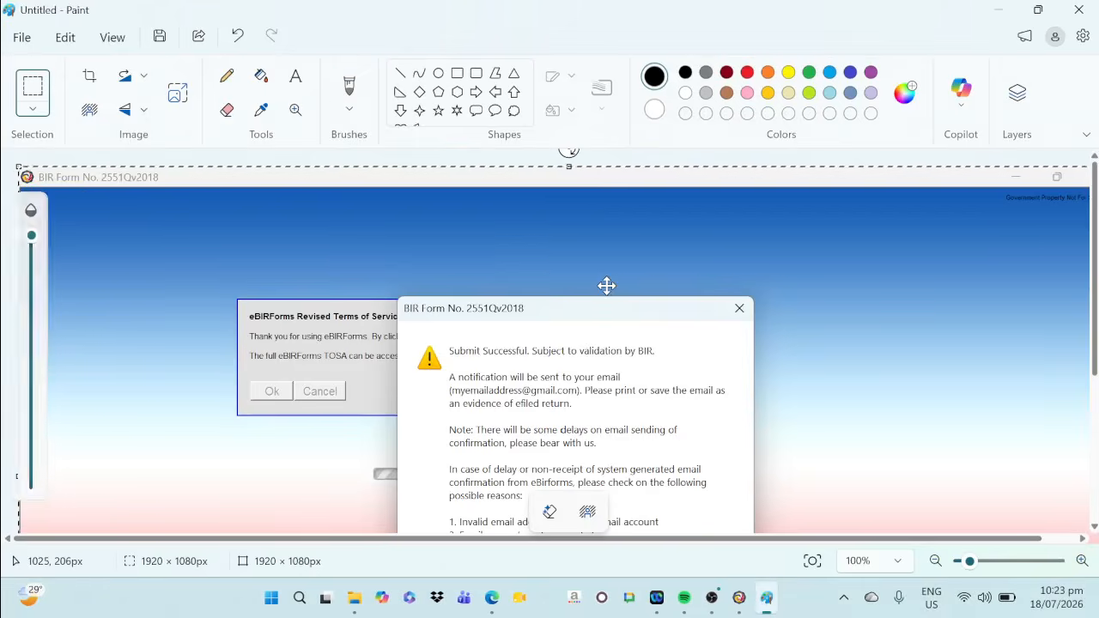
left_click(22, 38)
mouse_move(115, 206)
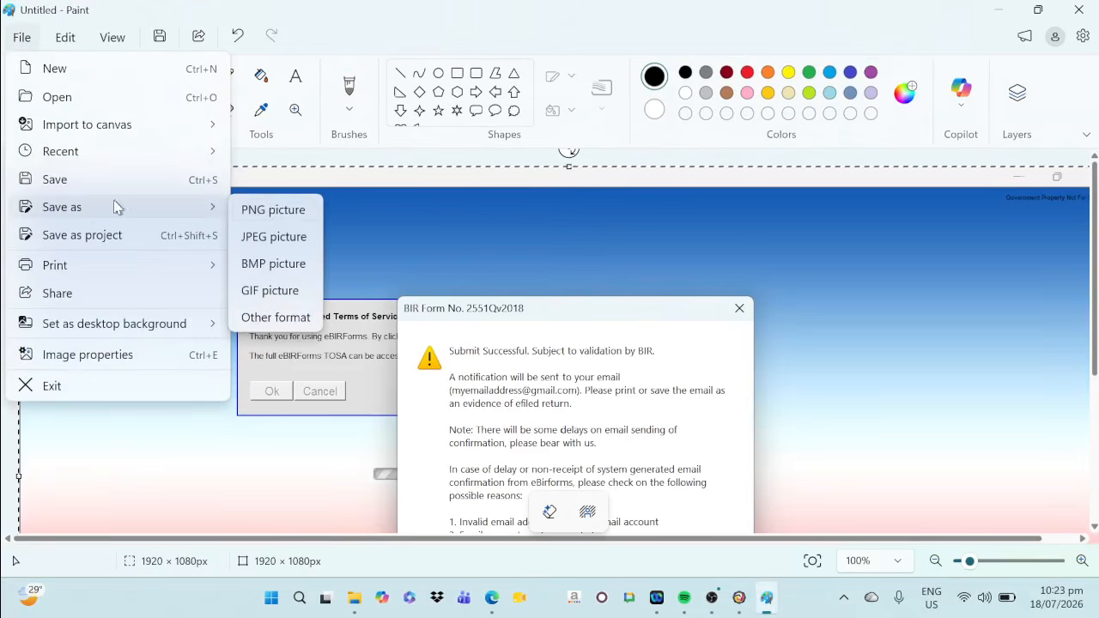
left_click(274, 211)
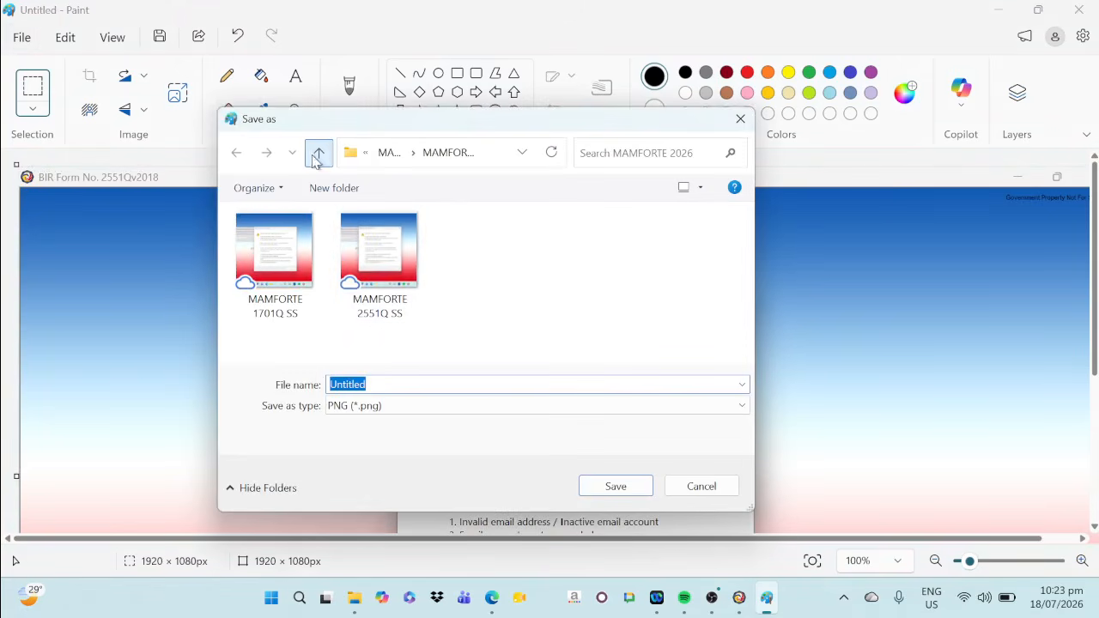
Save the screenshot in the Documents folder as MY 2551Q 2Q 2026 SS and close Paint
left_click(316, 162)
left_click(316, 162)
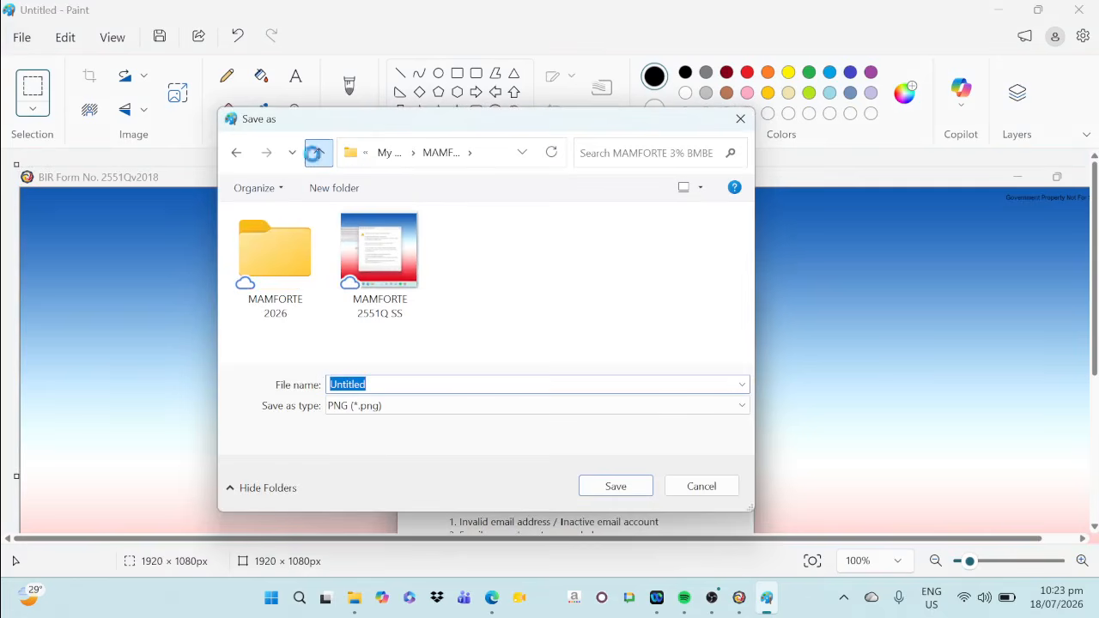
left_click(521, 154)
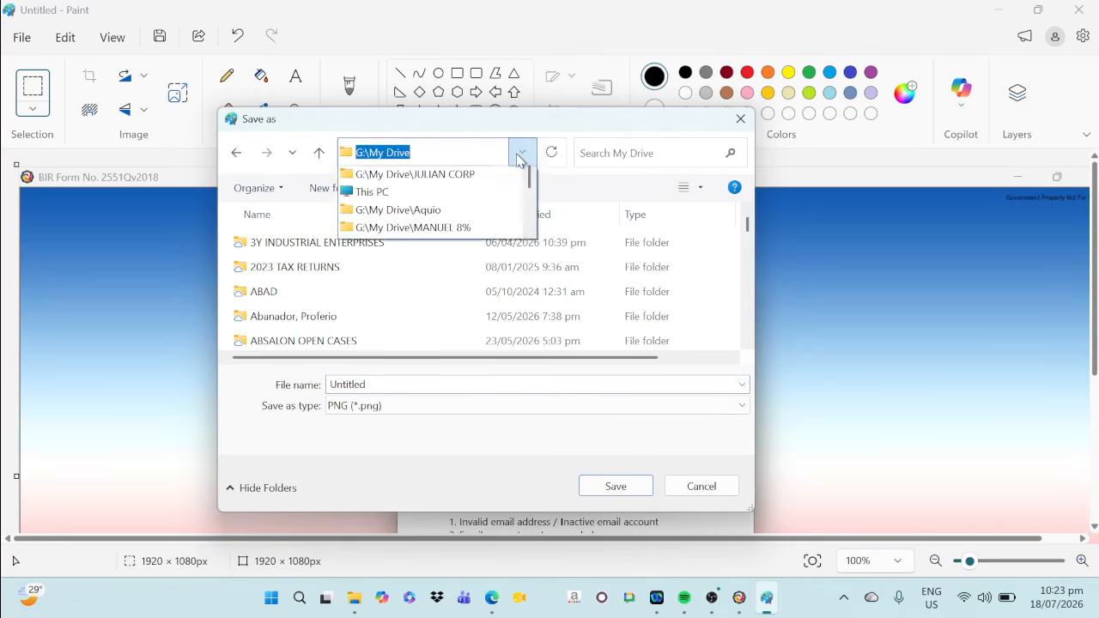
left_click(412, 194)
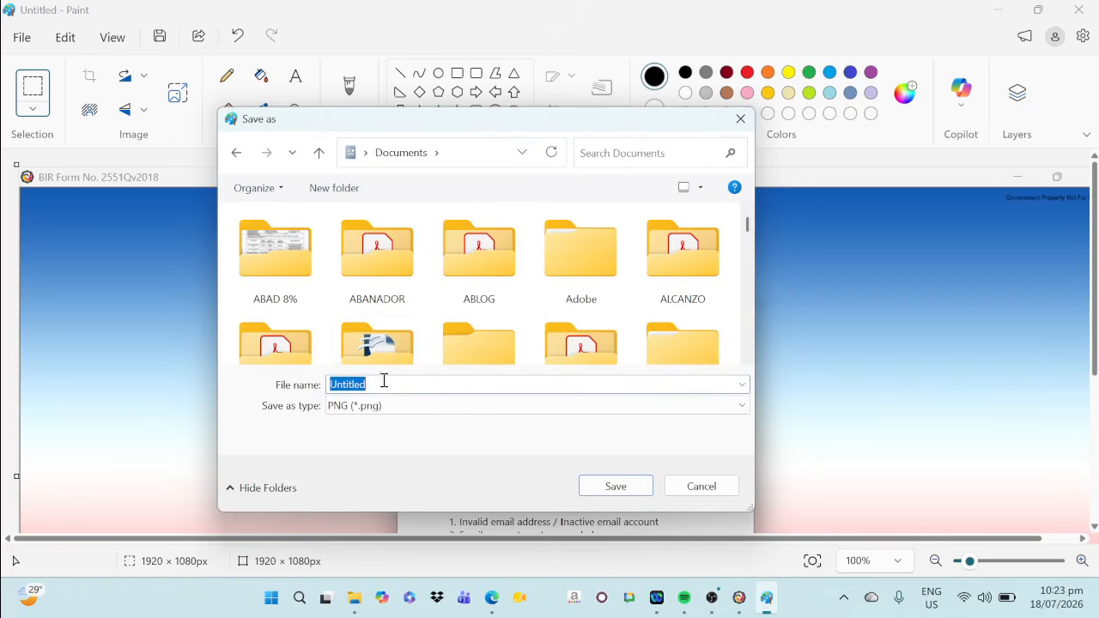
type("M")
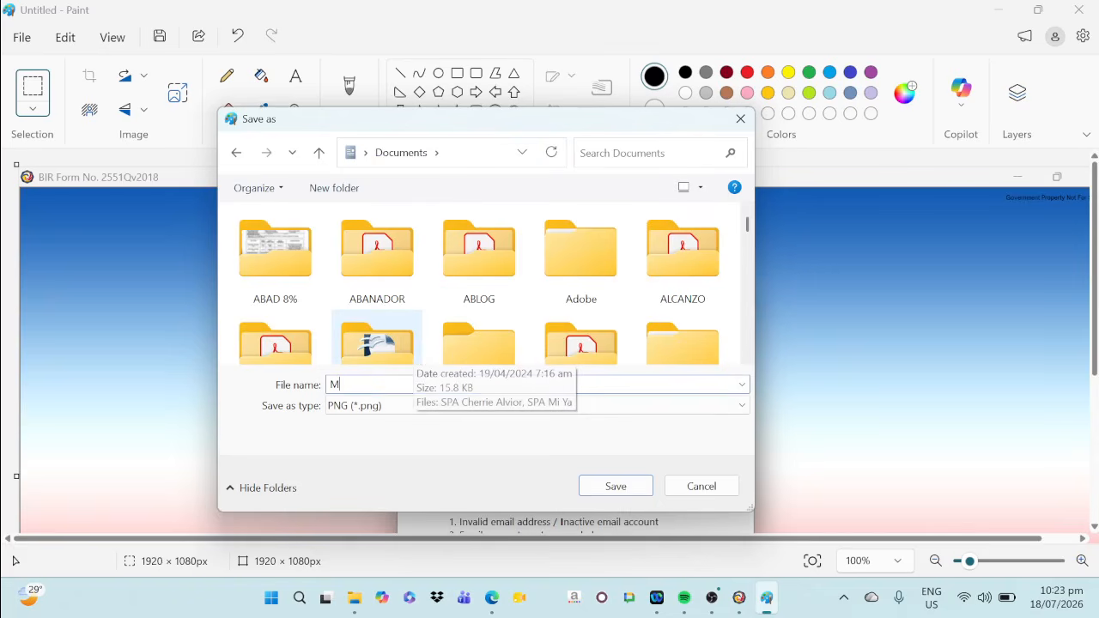
type("Y 2551Q 2Q 2026 SS")
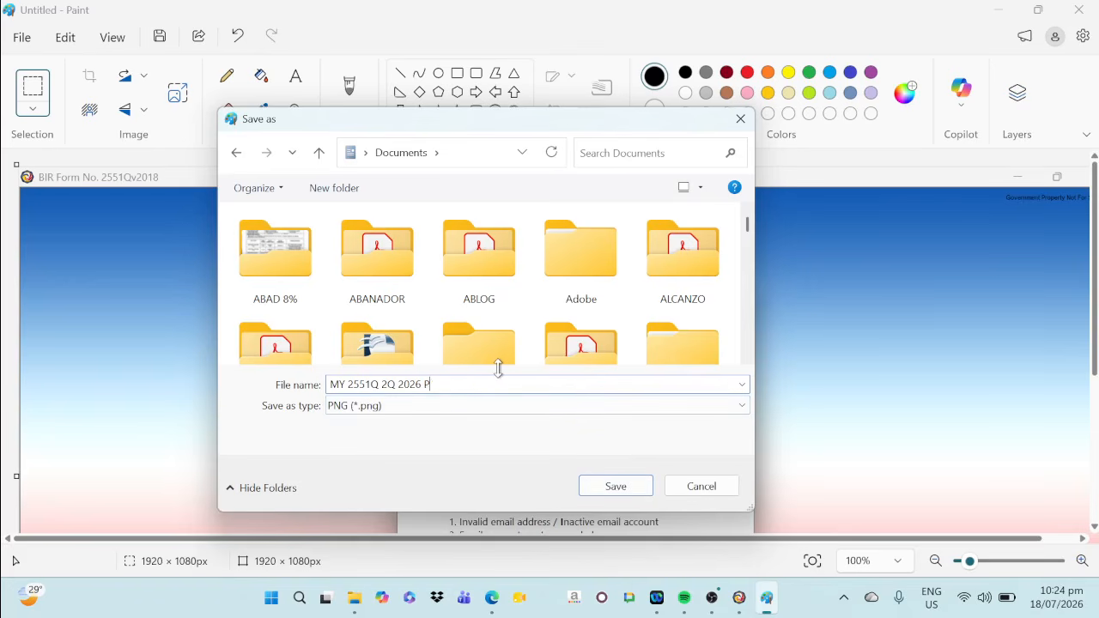
left_click(621, 486)
left_click(1081, 14)
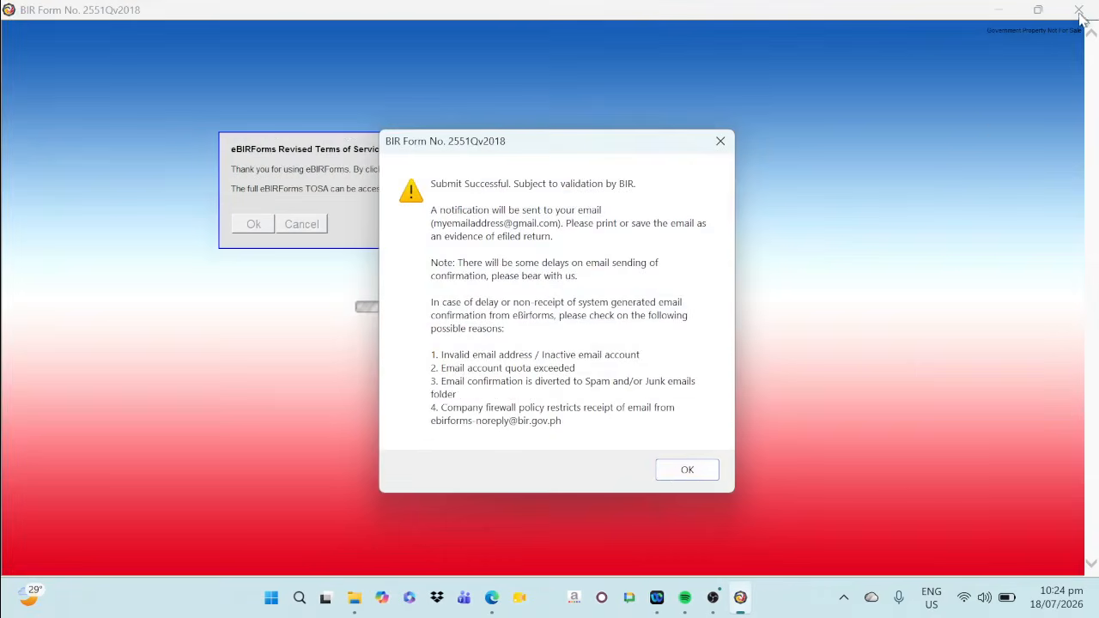
Dismiss the submission confirmation and ePay notice, and open the print view of page 1 of the 2551Q return
left_click(678, 471)
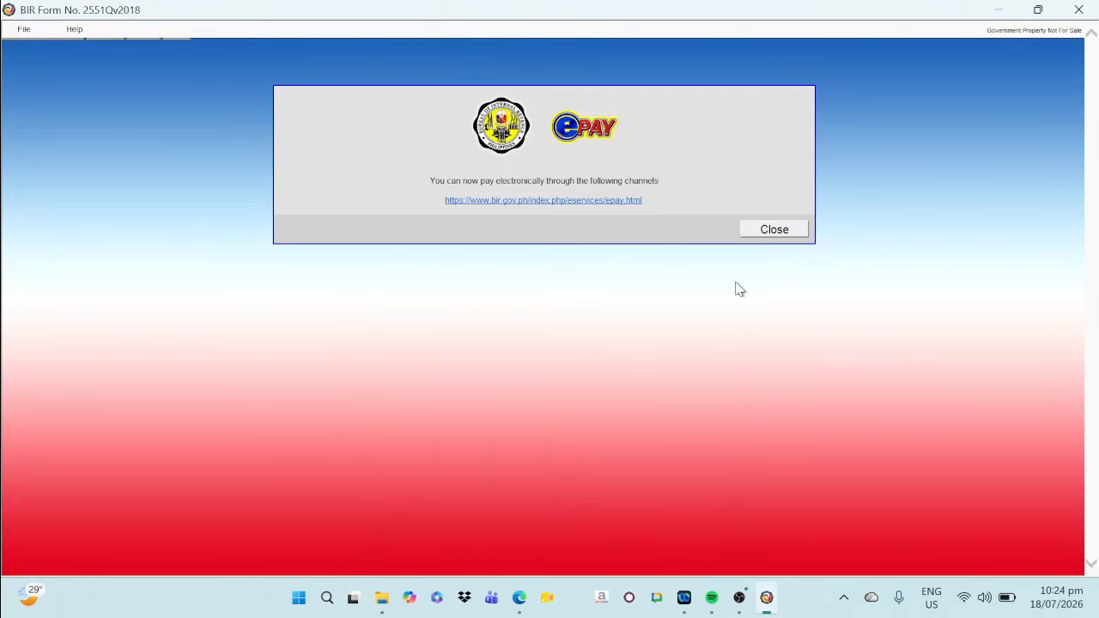
left_click(764, 230)
scroll(745, 383, "down", 5)
left_click(481, 508)
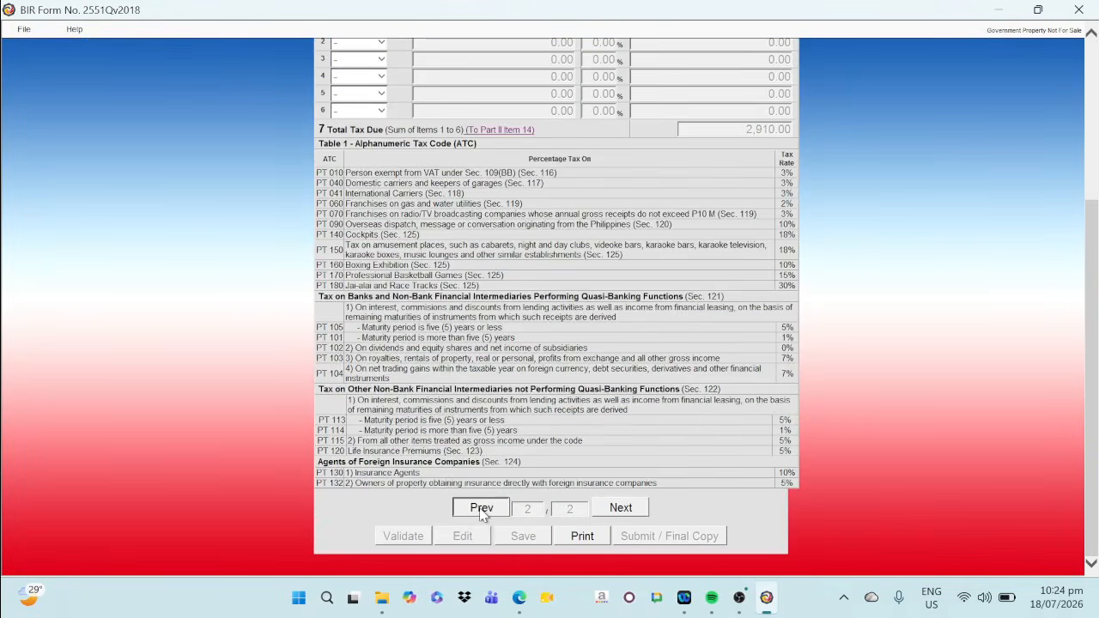
scroll(615, 505, "down", 5)
left_click(582, 536)
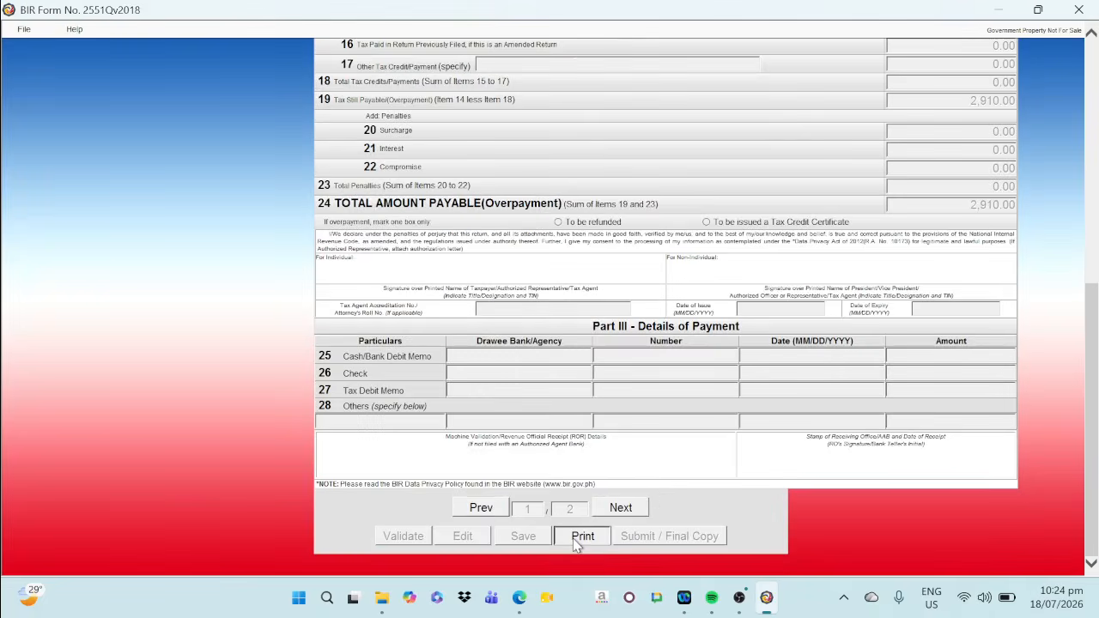
left_click(680, 403)
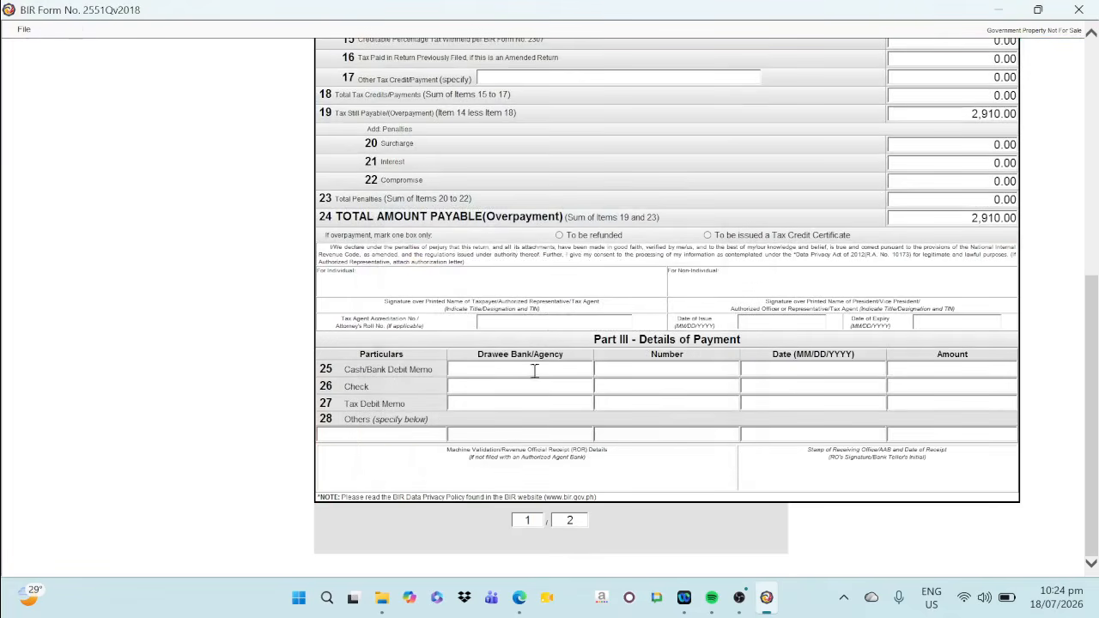
Print page 1 of the 2551Q return with the Microsoft Print to PDF printer
left_click(24, 29)
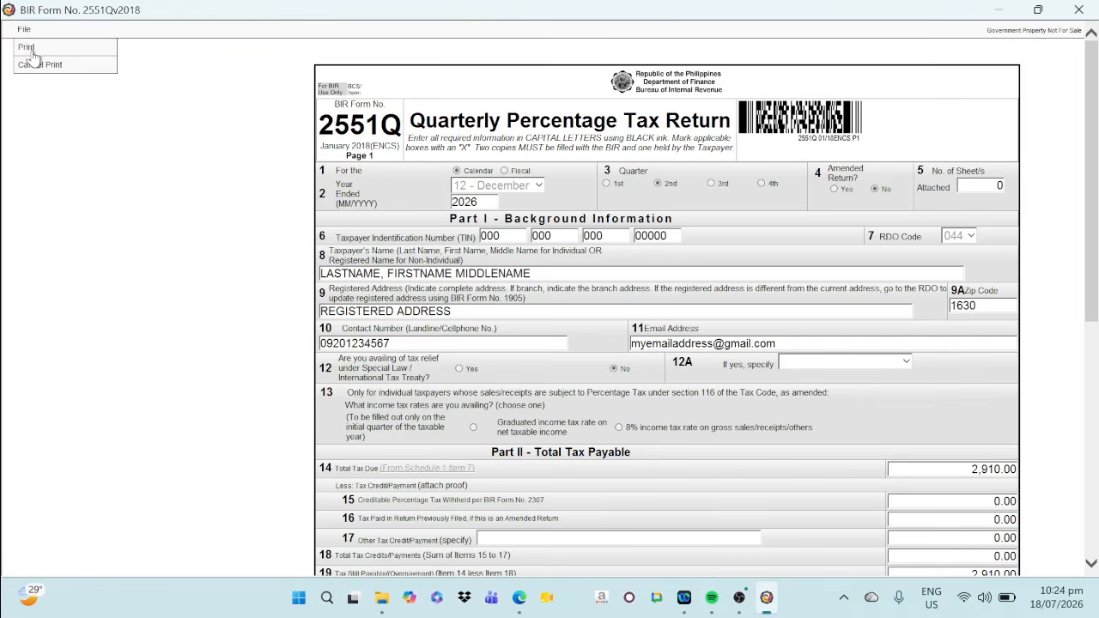
left_click(29, 49)
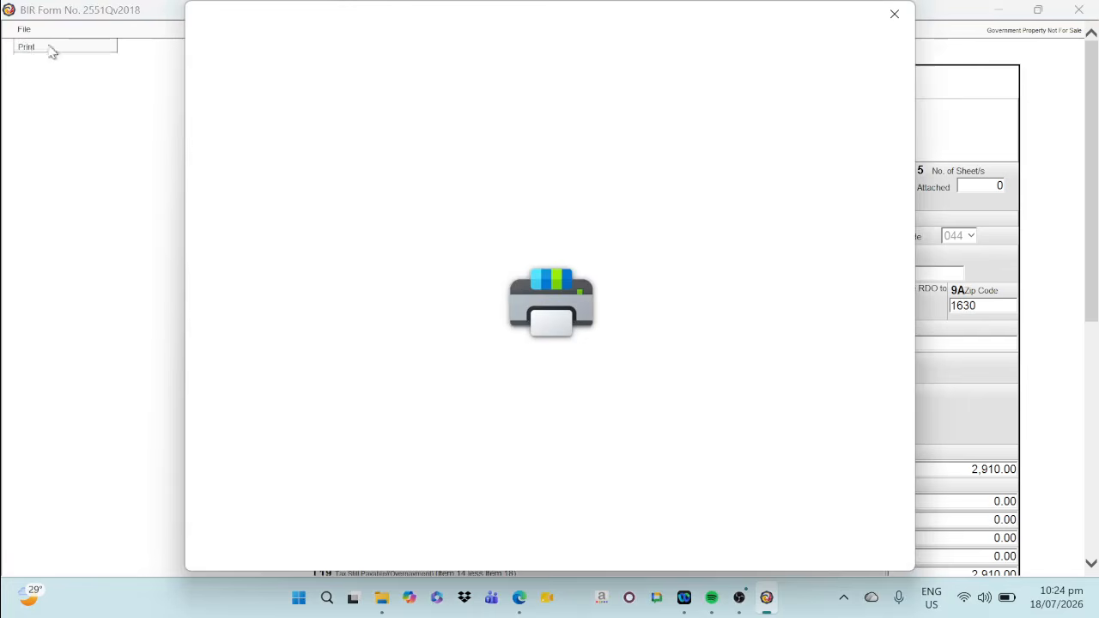
left_click(325, 109)
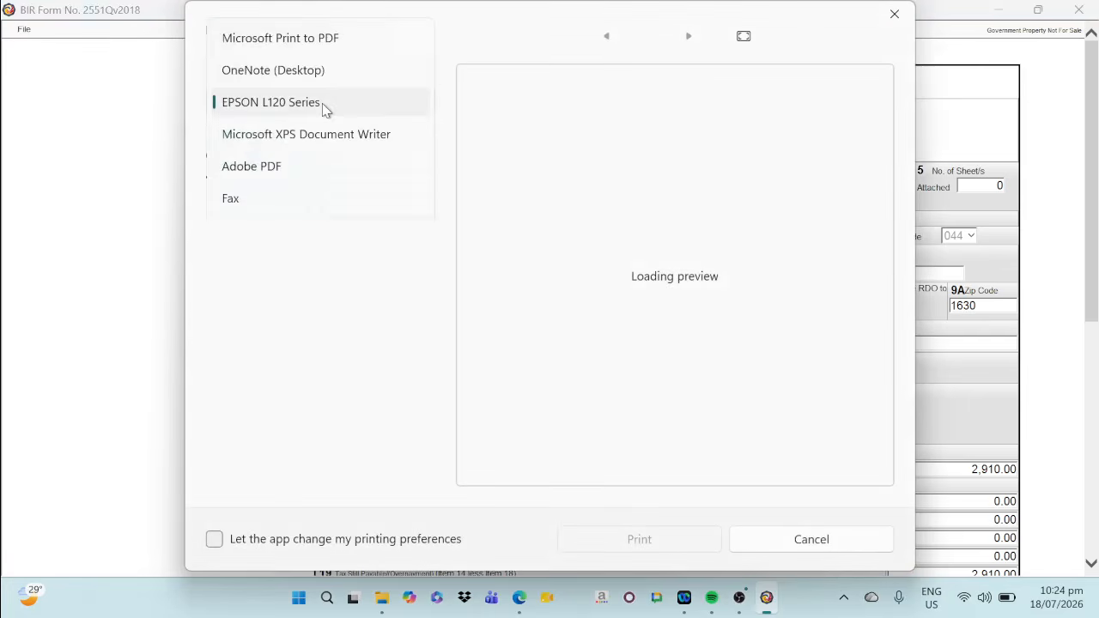
left_click(334, 44)
left_click(672, 544)
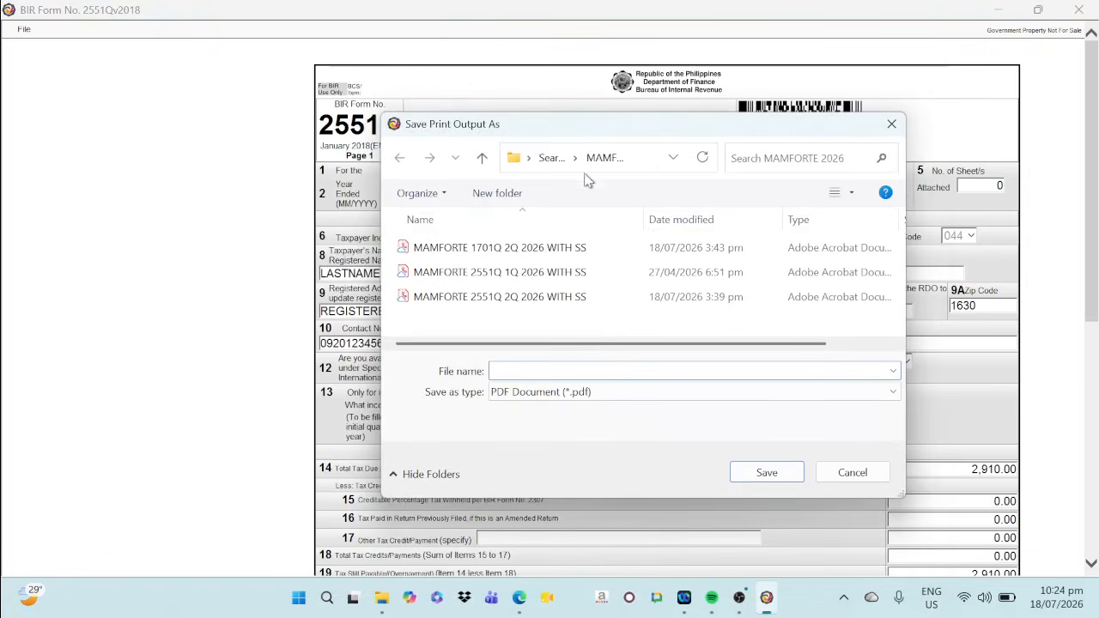
Save the page 1 PDF in the Documents folder as MY 2551Q 2Q 2026 PAGE1
left_click(673, 157)
left_click(546, 233)
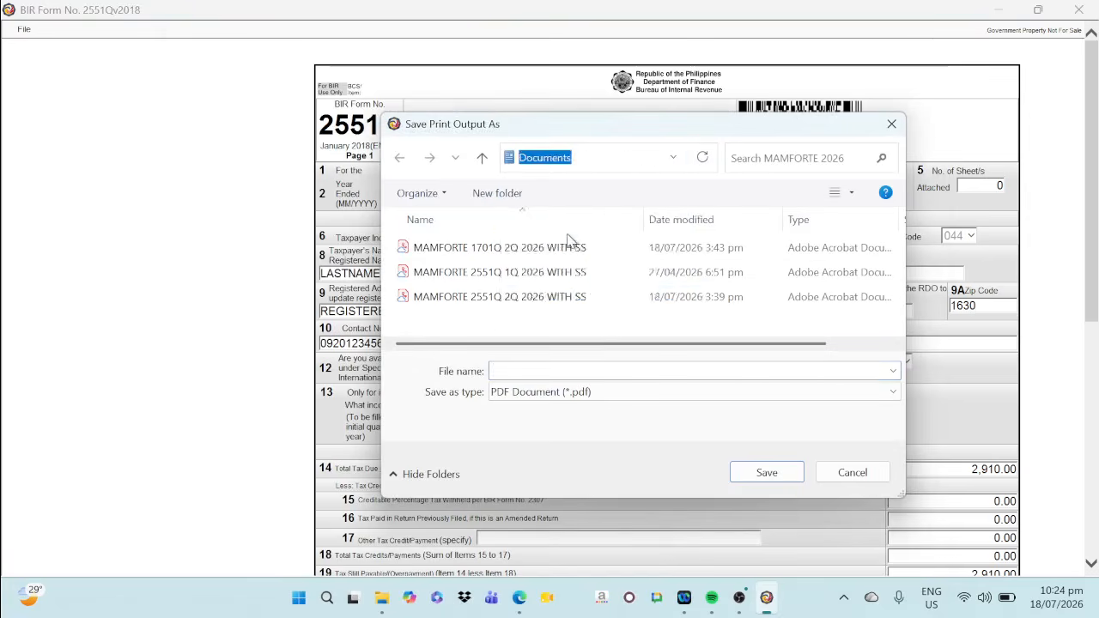
scroll(595, 302, "up", 5)
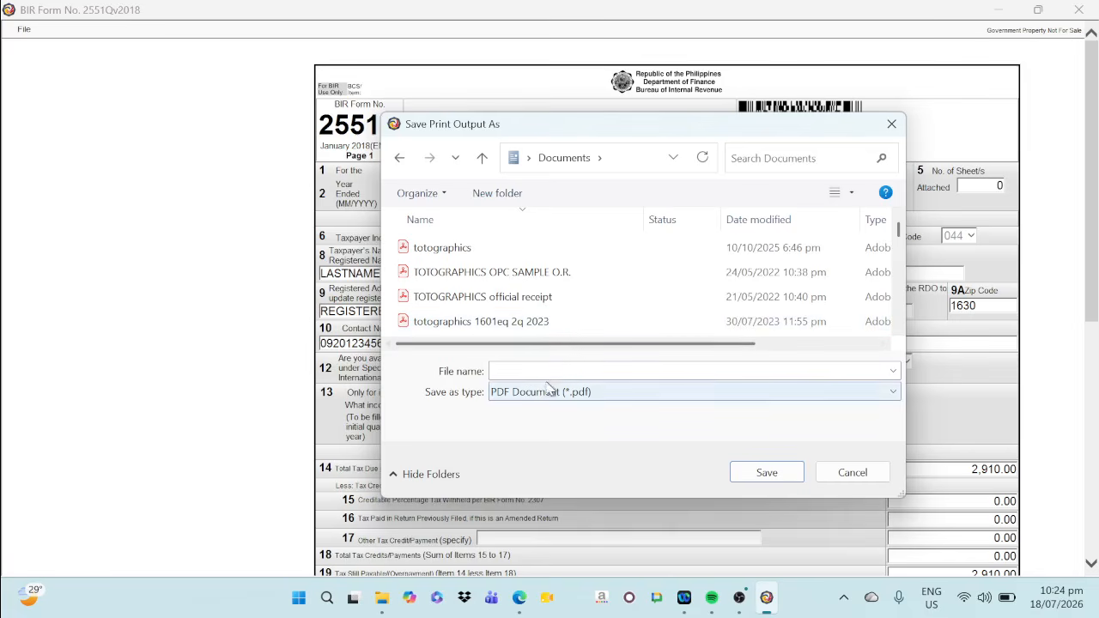
left_click(544, 370)
type("MY")
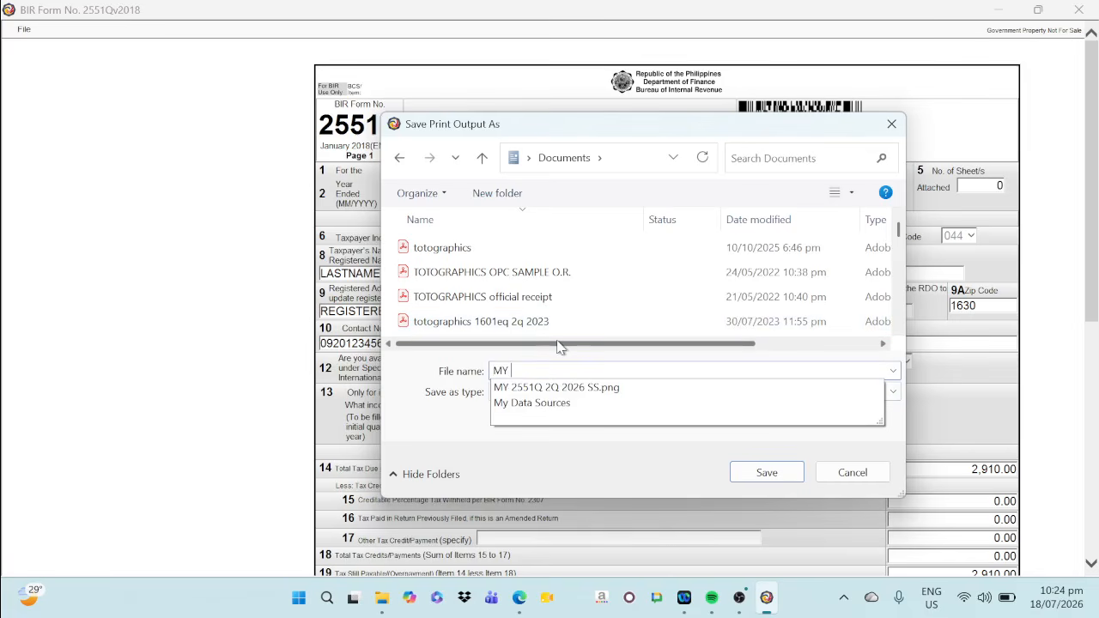
left_click(558, 387)
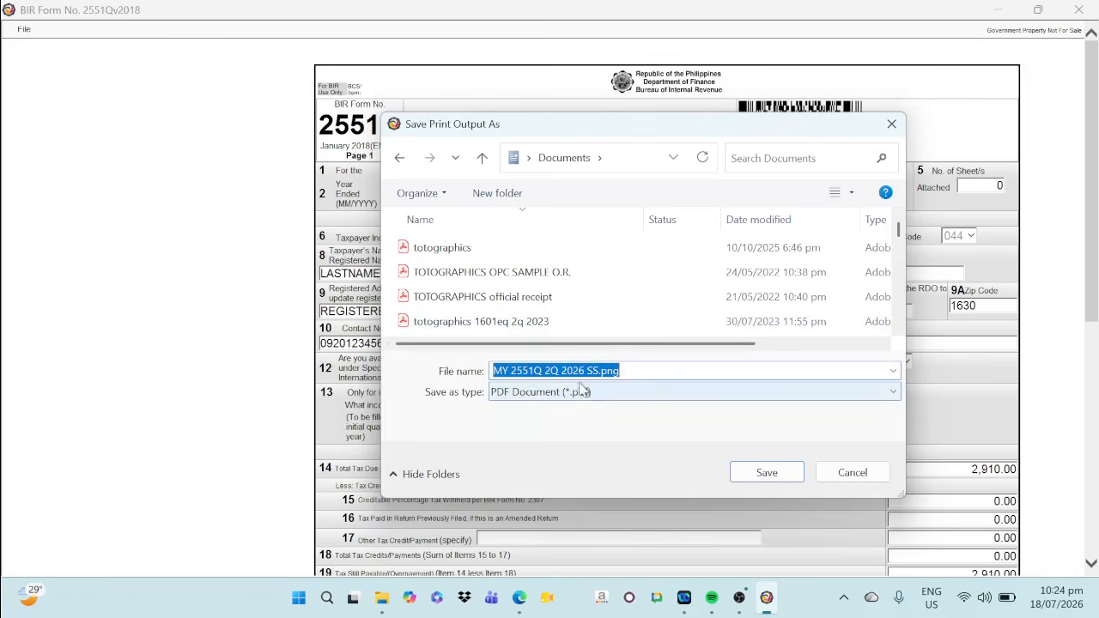
left_click(631, 371)
key("BackSpace")
key("BackSpace")
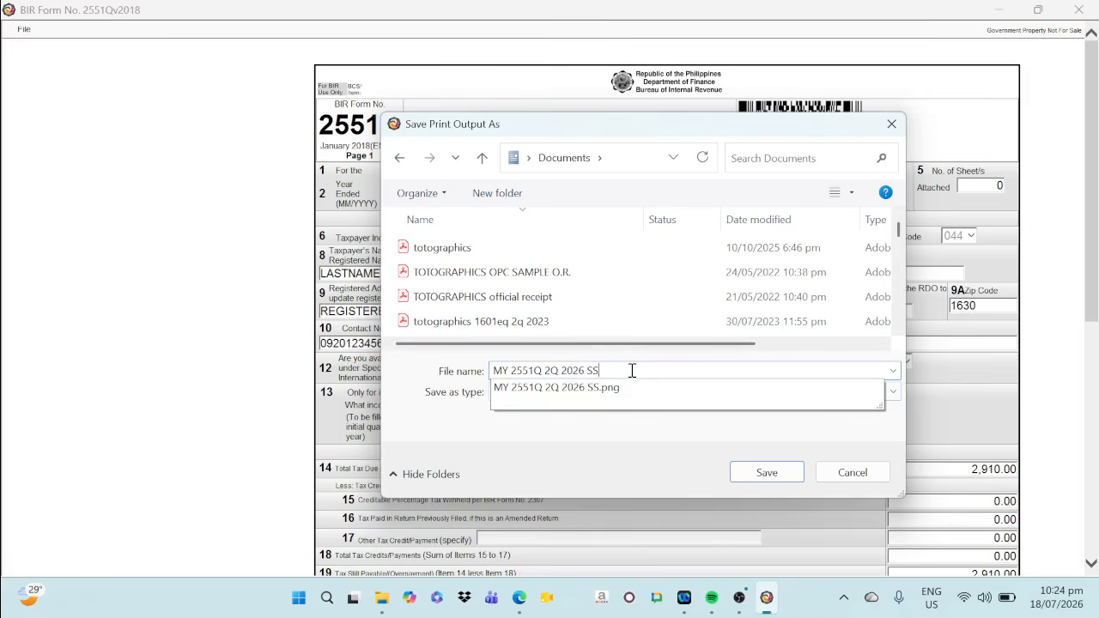
type("PAGE1")
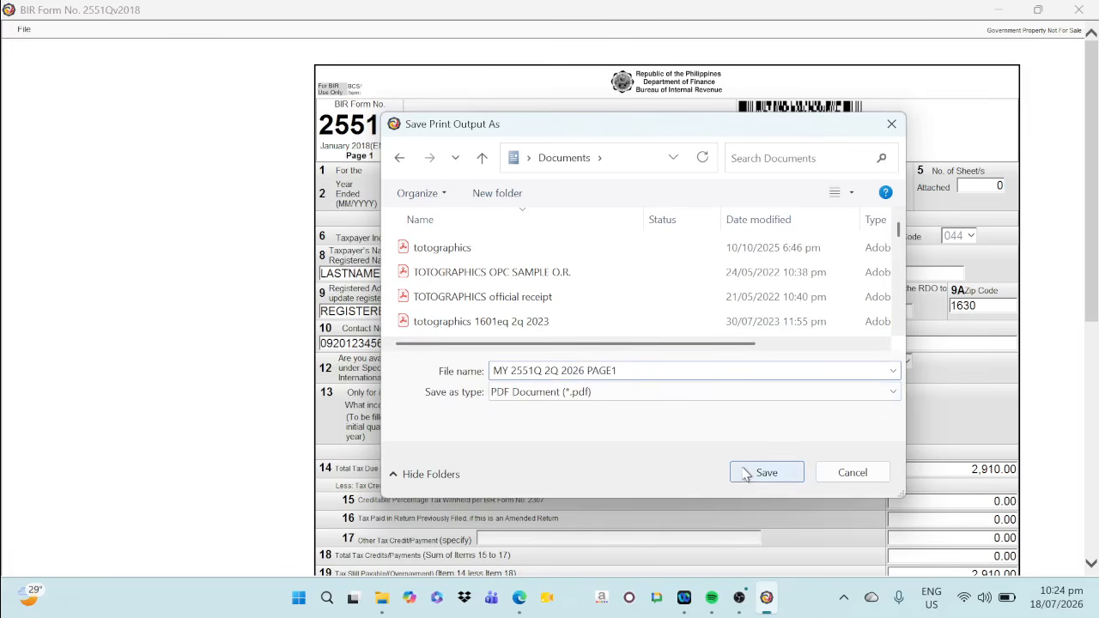
left_click(754, 473)
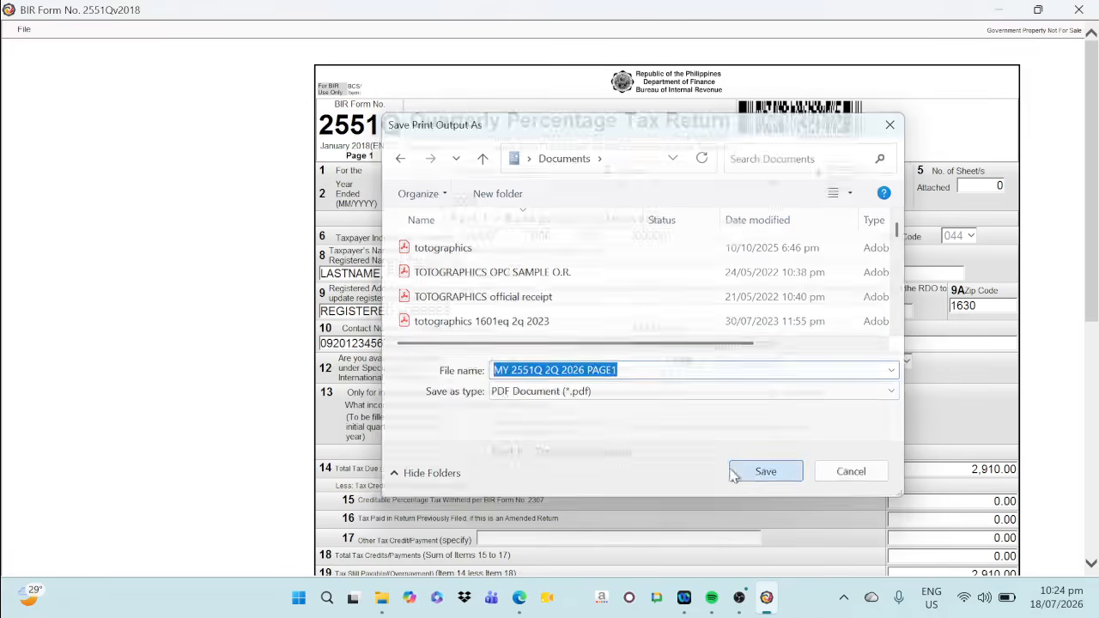
Change the print view of the 2551Q return to page 2
scroll(623, 430, "down", 5)
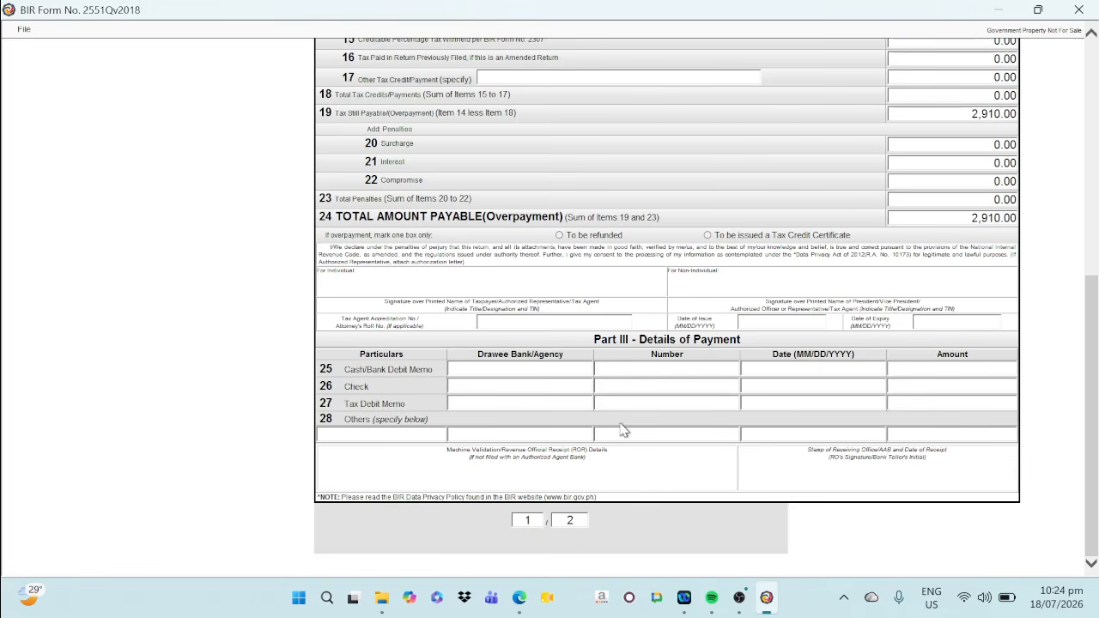
left_click(524, 523)
type("2")
key("Return")
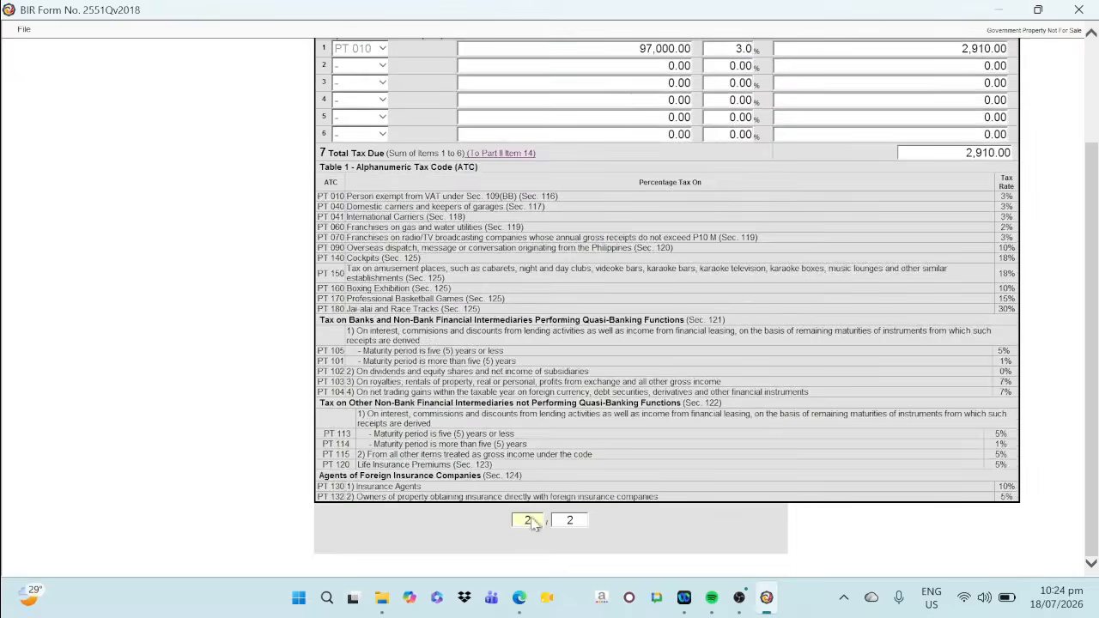
Print page 2 of the 2551Q return with the Microsoft Print to PDF printer
left_click(24, 29)
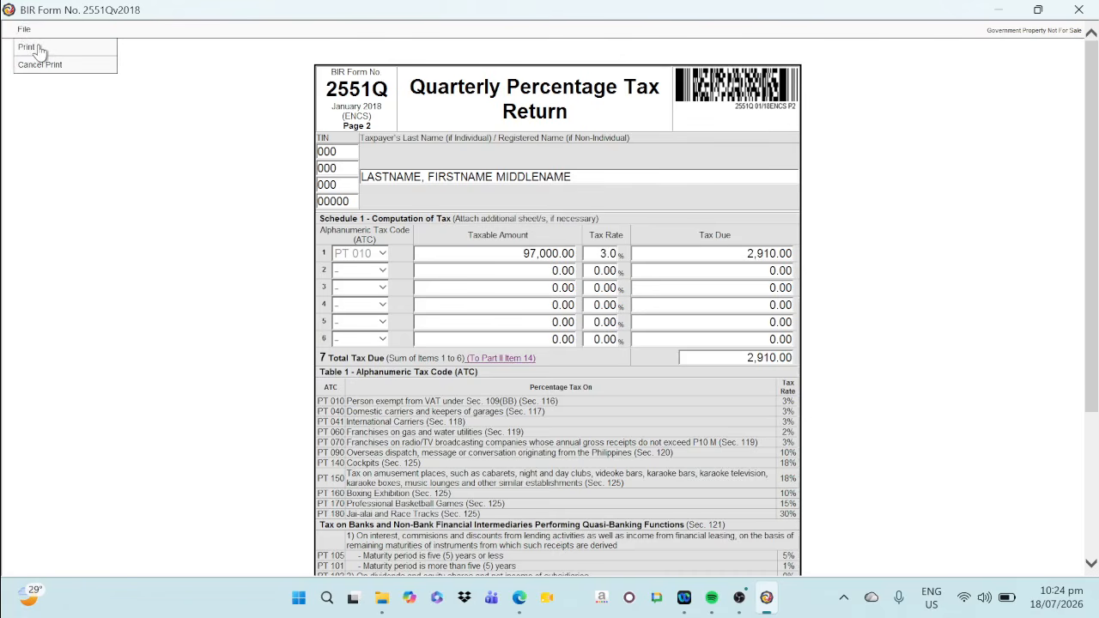
left_click(27, 48)
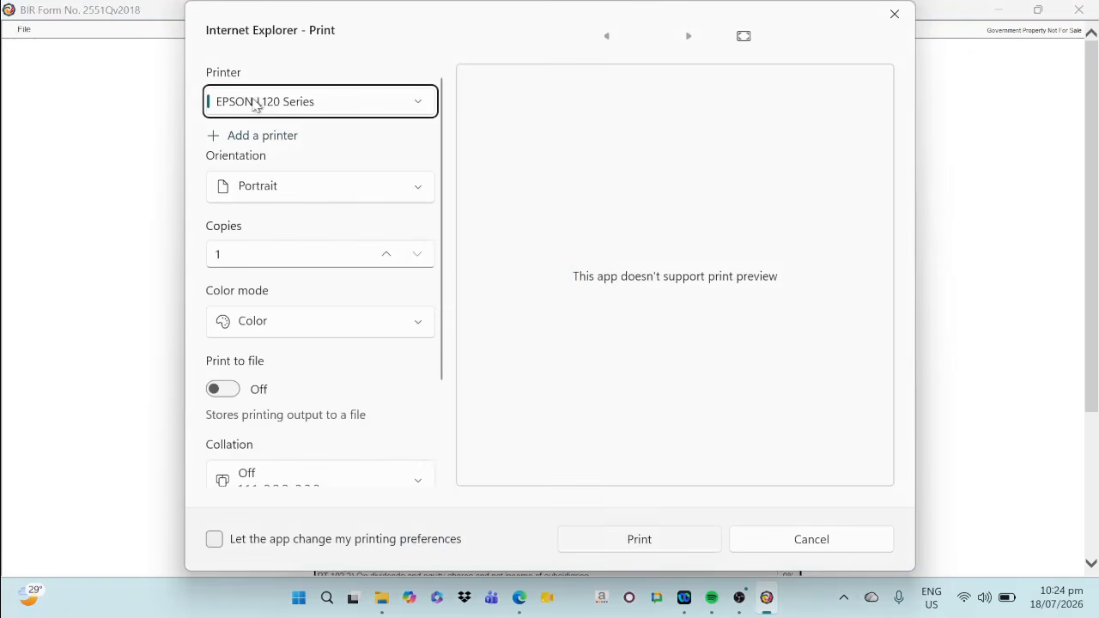
left_click(271, 96)
left_click(335, 39)
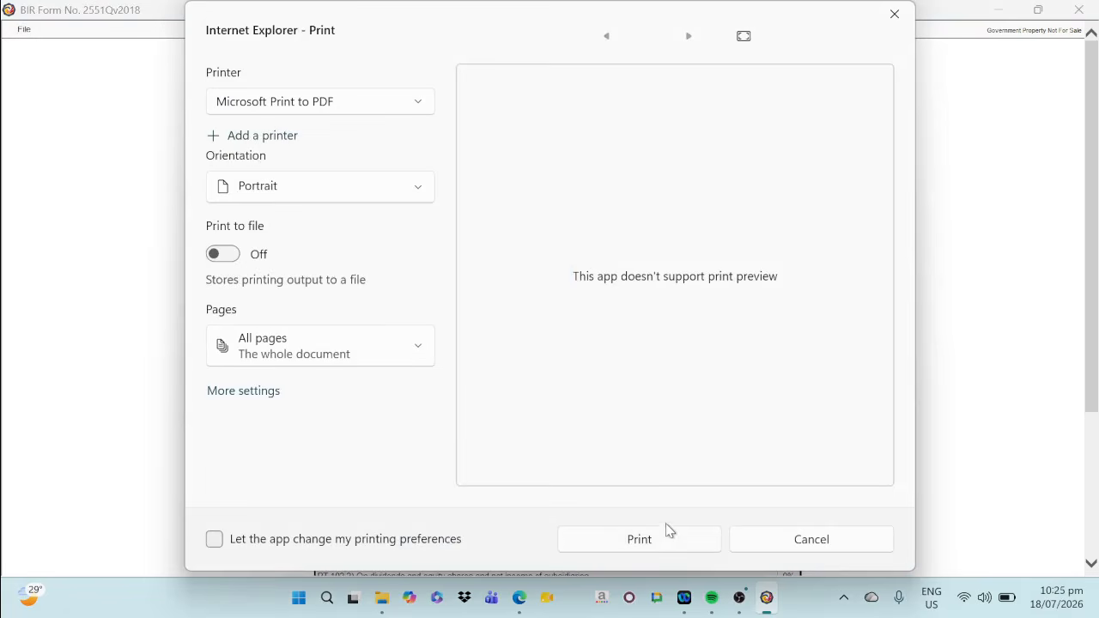
left_click(662, 543)
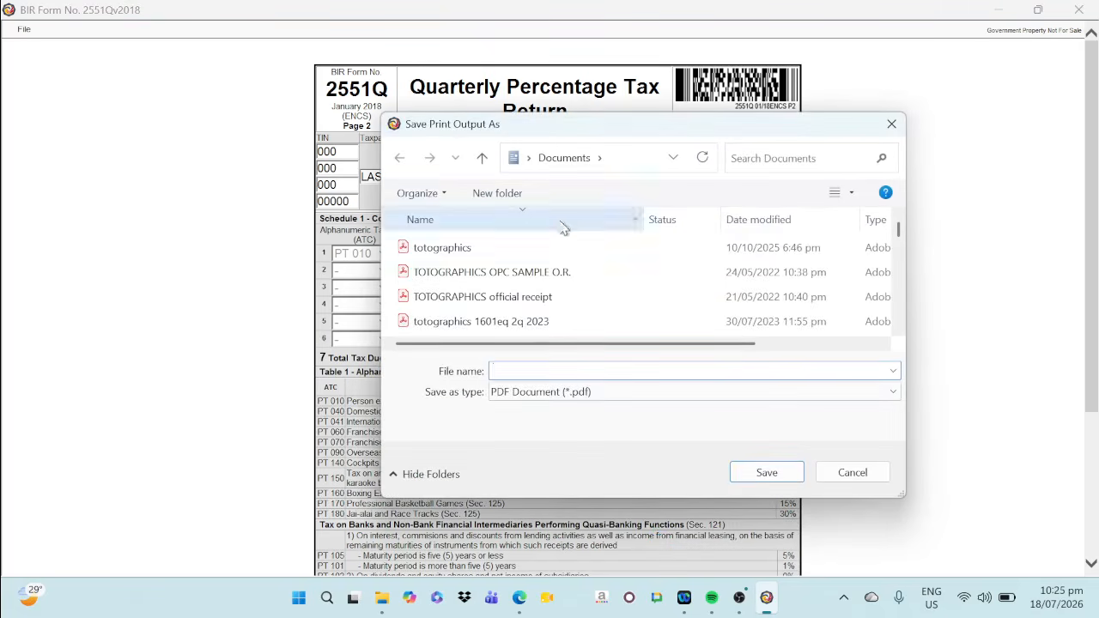
Save the page 2 PDF in the Documents folder as MY 2551Q 2Q 2026 PAGE2
type("MY")
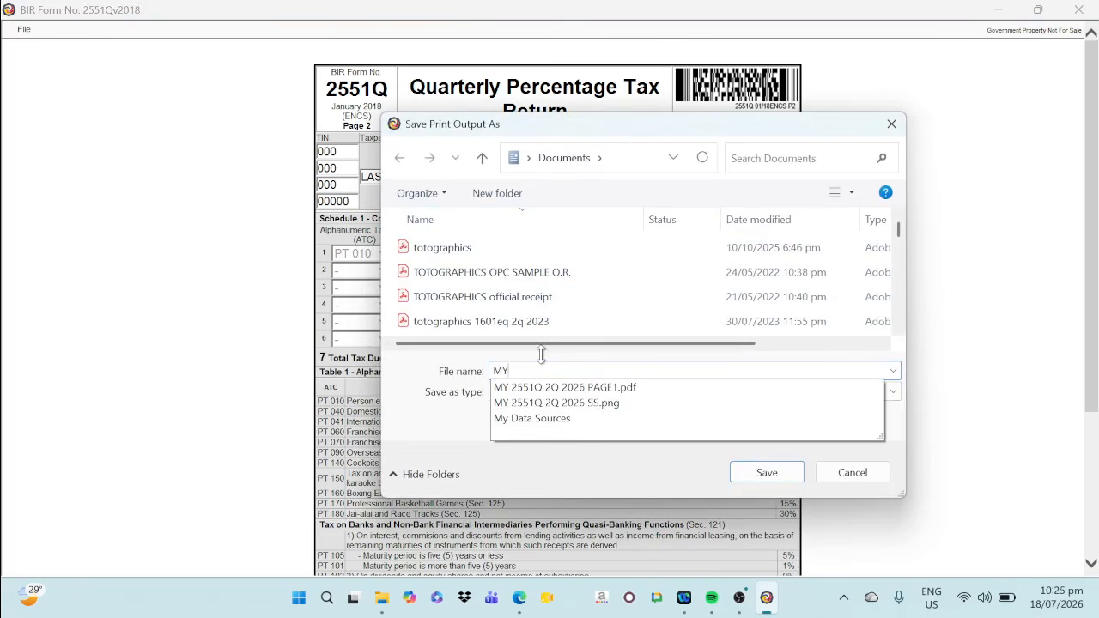
left_click(580, 388)
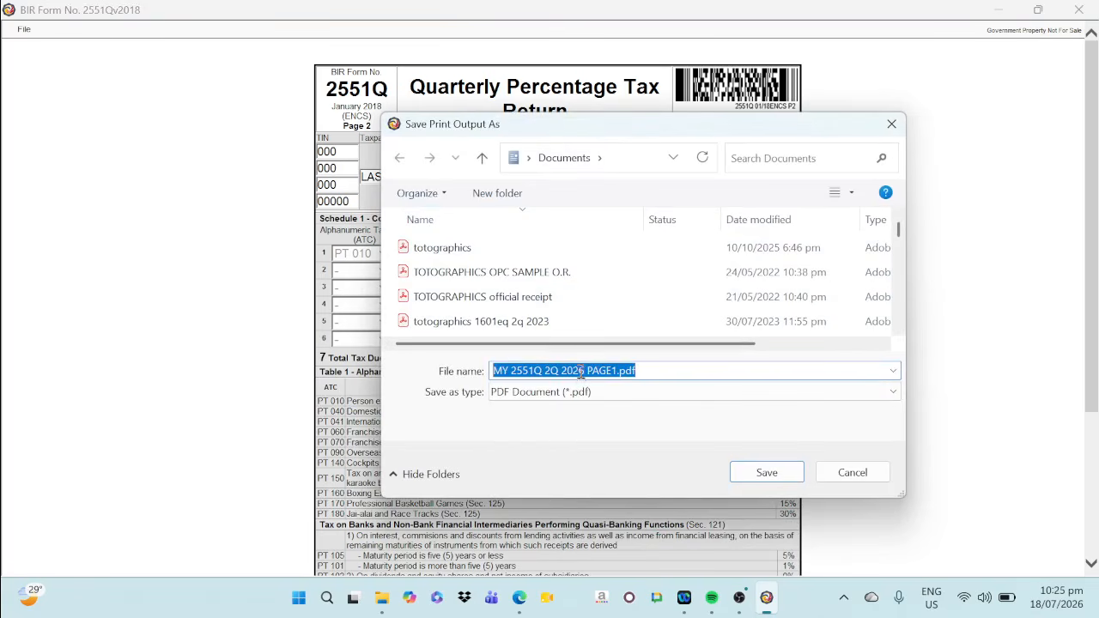
left_click(643, 368)
key("BackSpace")
key("BackSpace")
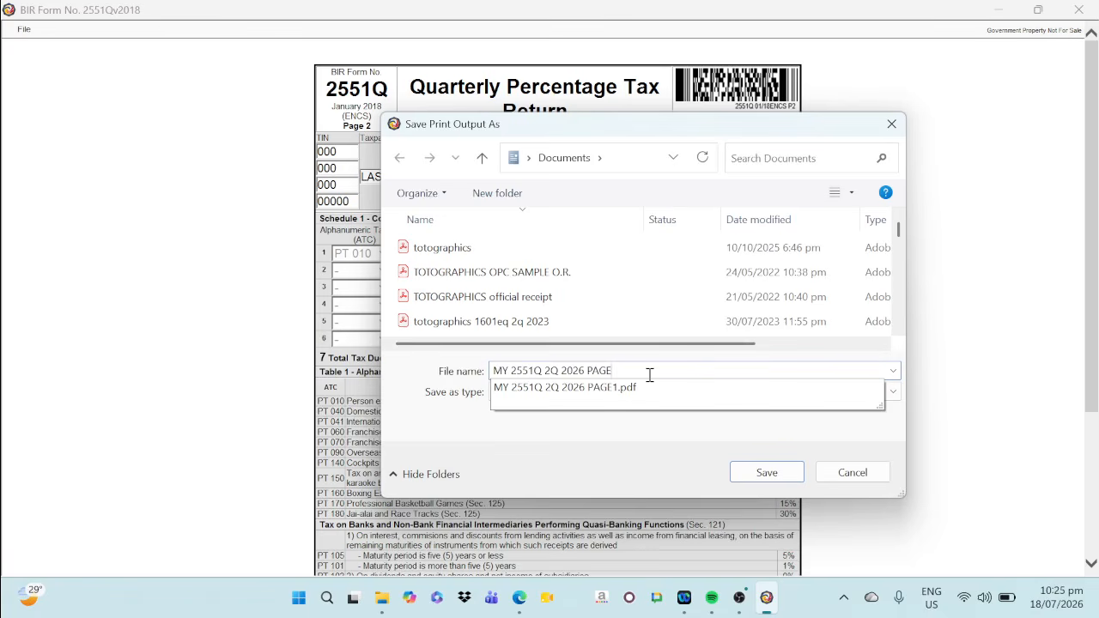
left_click(766, 472)
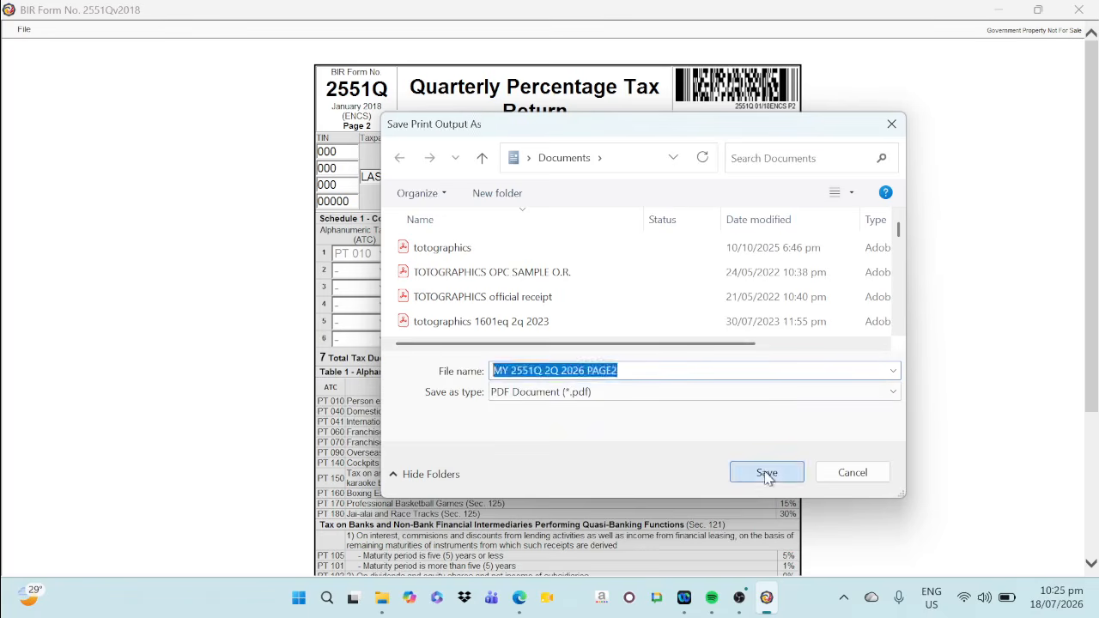
Cancel the print view of the 2551Q return and go back to the main screen
left_click(26, 30)
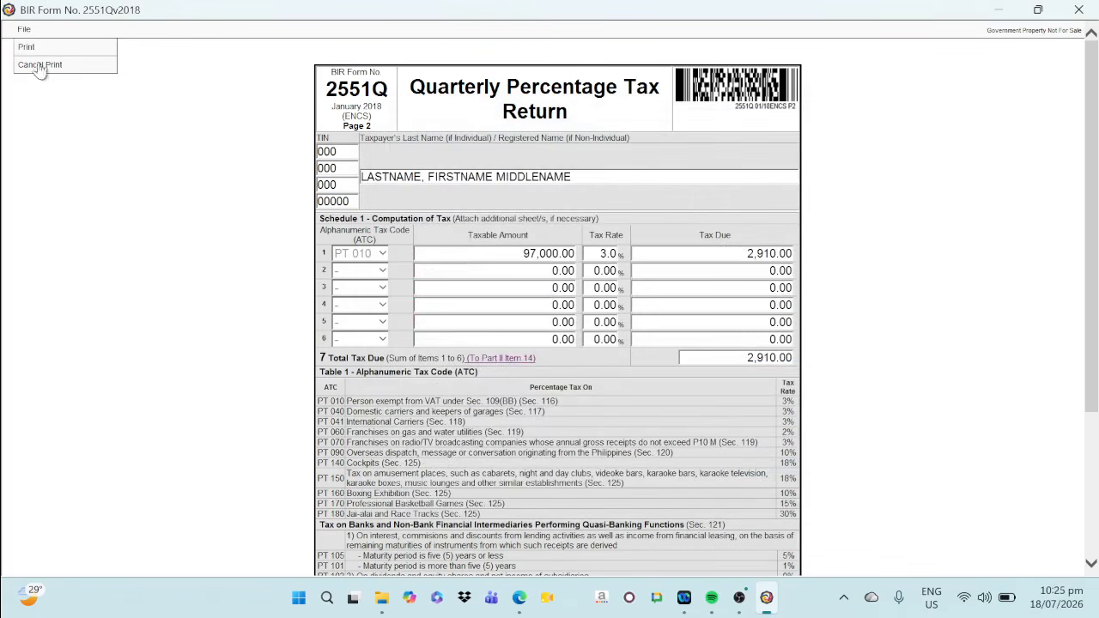
left_click(39, 65)
left_click(24, 29)
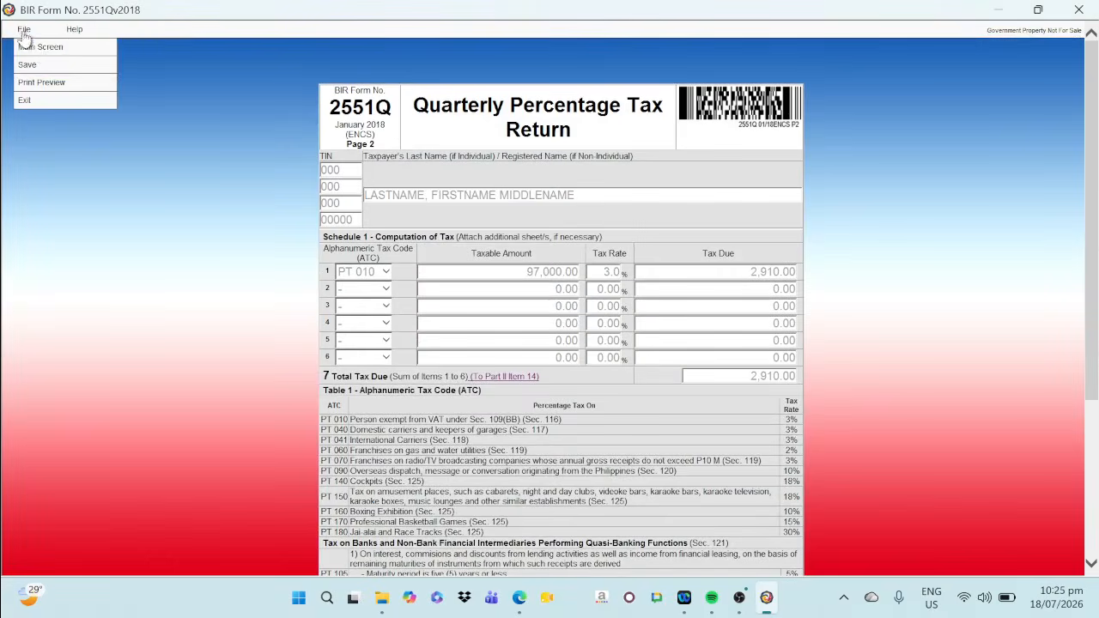
left_click(36, 49)
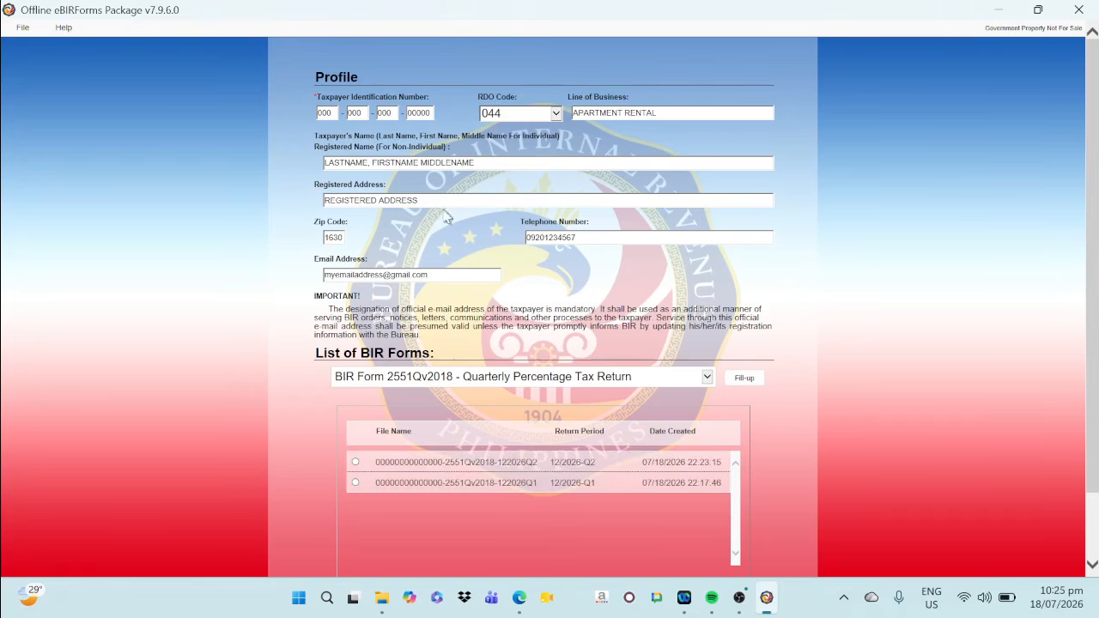
Choose BIR Form 1701Qv2018 from the list of forms and start filling up a new return
left_click(446, 384)
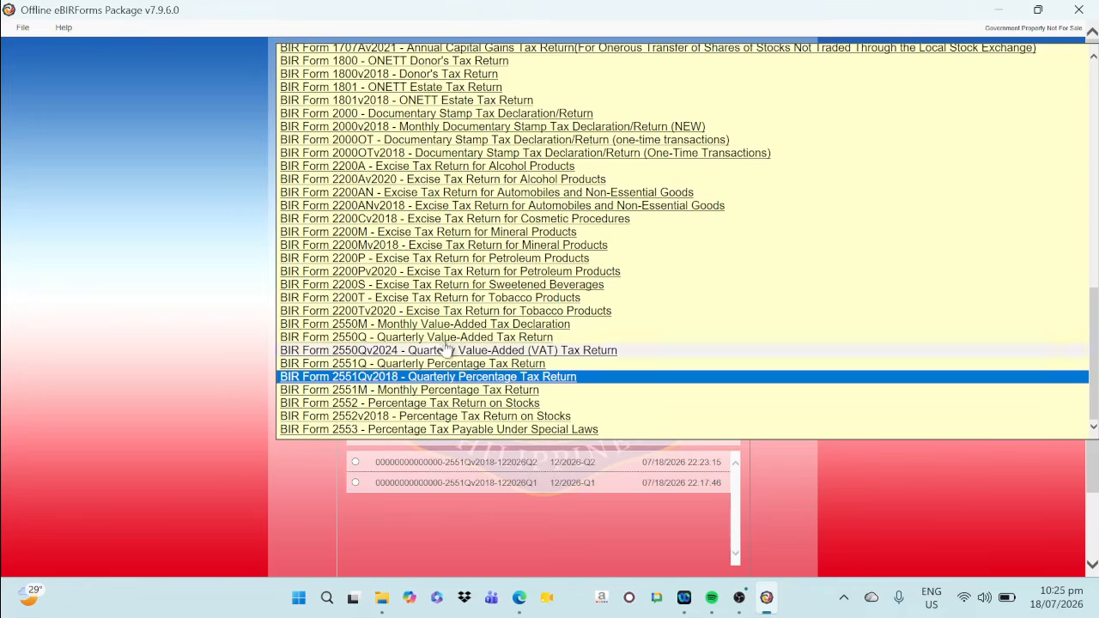
scroll(395, 250, "up", 10)
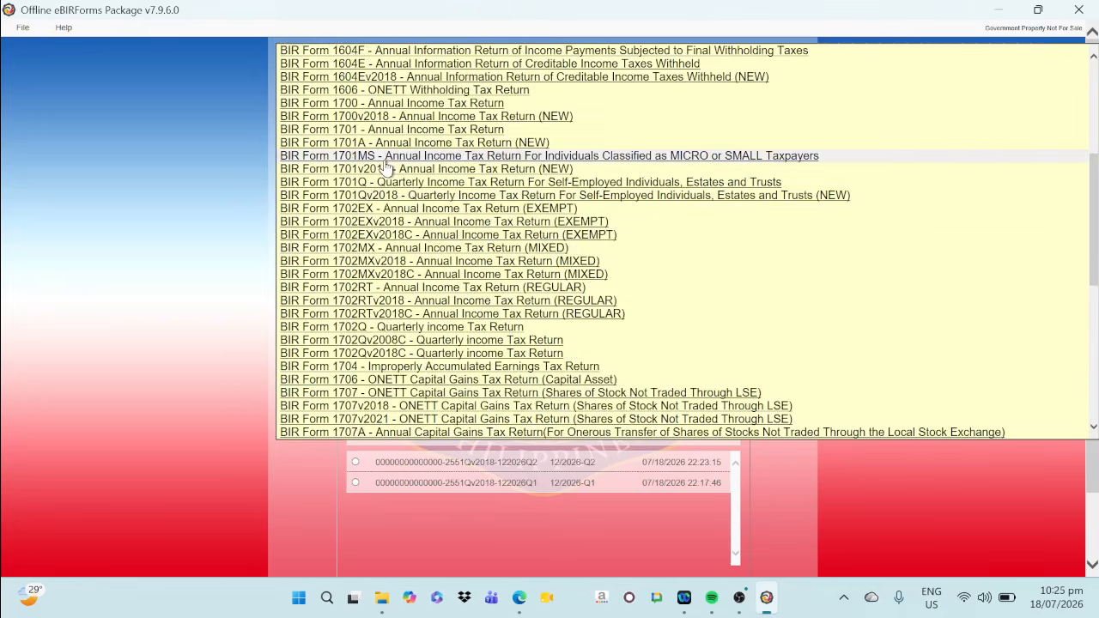
left_click(390, 196)
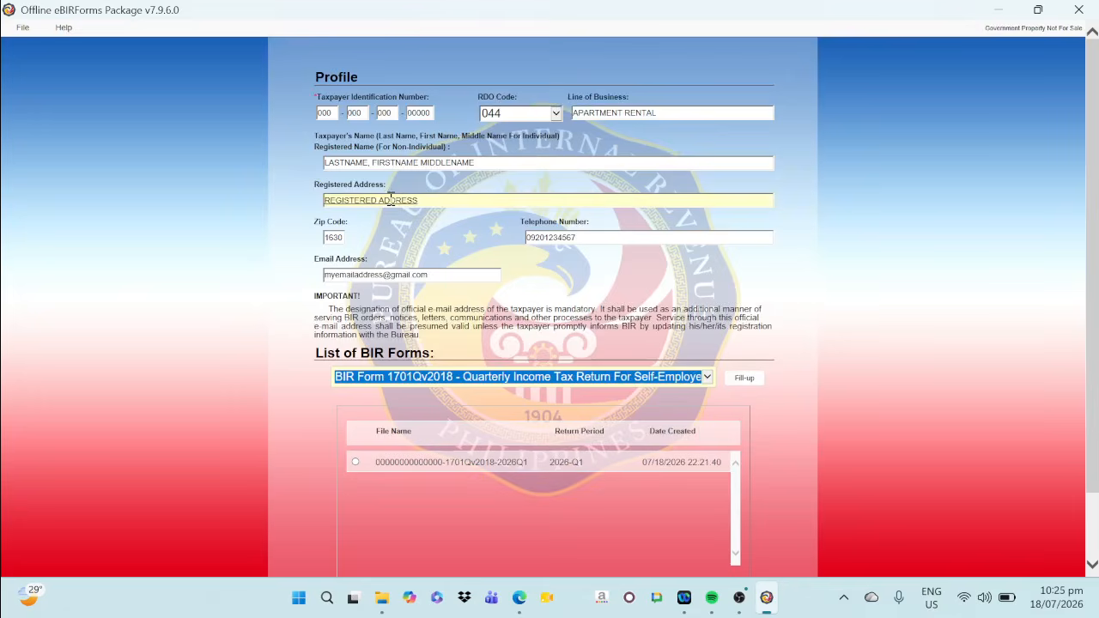
left_click(742, 382)
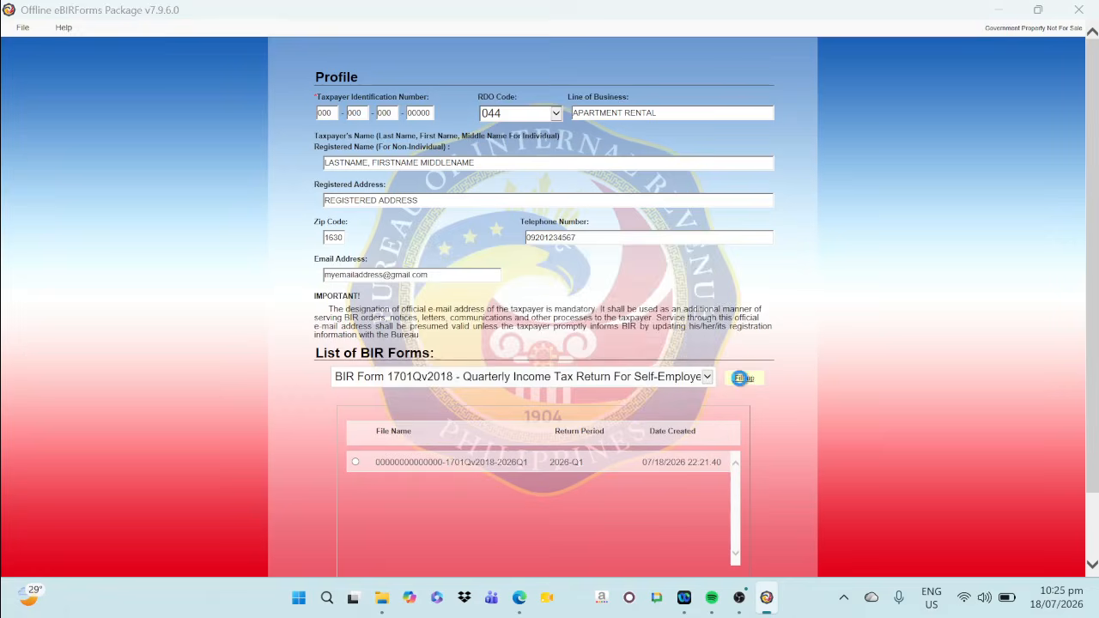
left_click(687, 371)
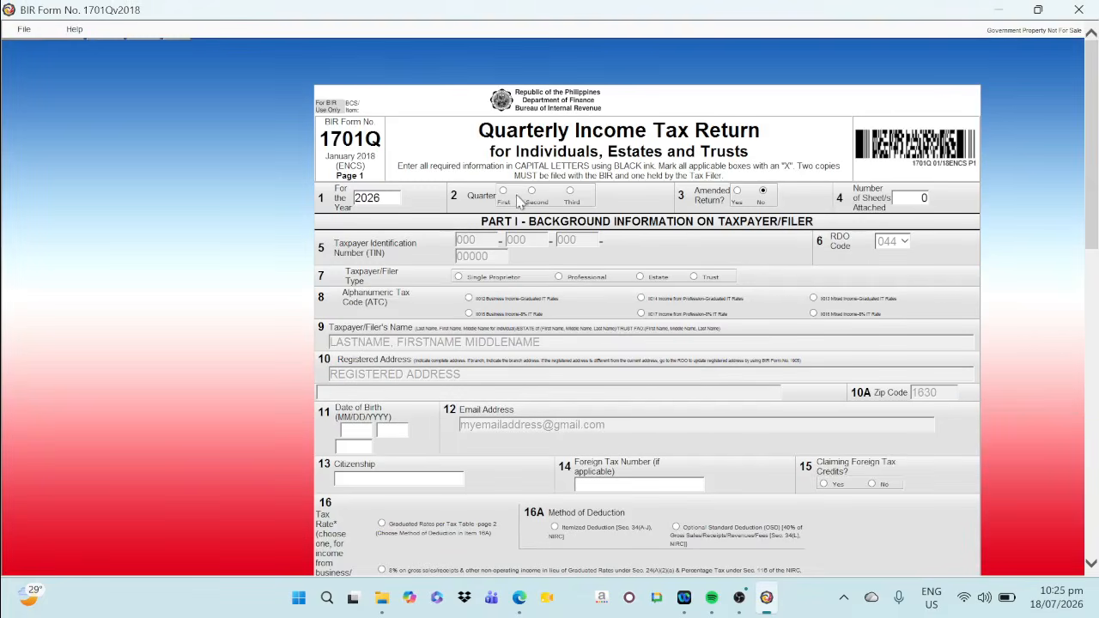
Fill in the filer's background as Single Proprietor, graduated-rate business income, FILIPINO citizenship, birth date and Optional Standard Deduction, and open the Tax Due computation
left_click(458, 277)
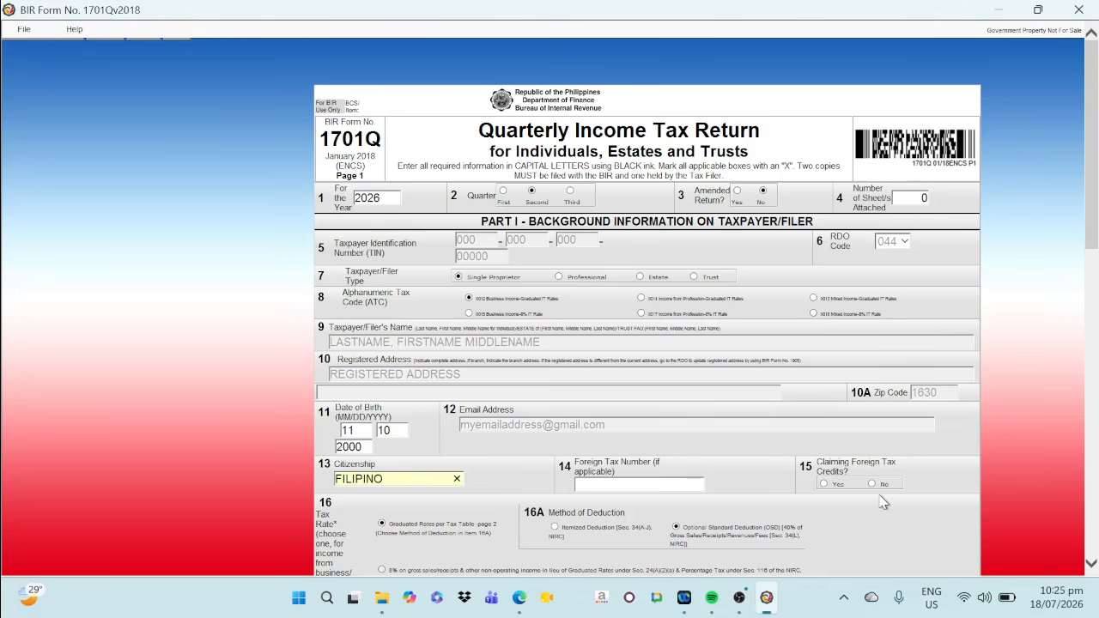
scroll(743, 425, "down", 3)
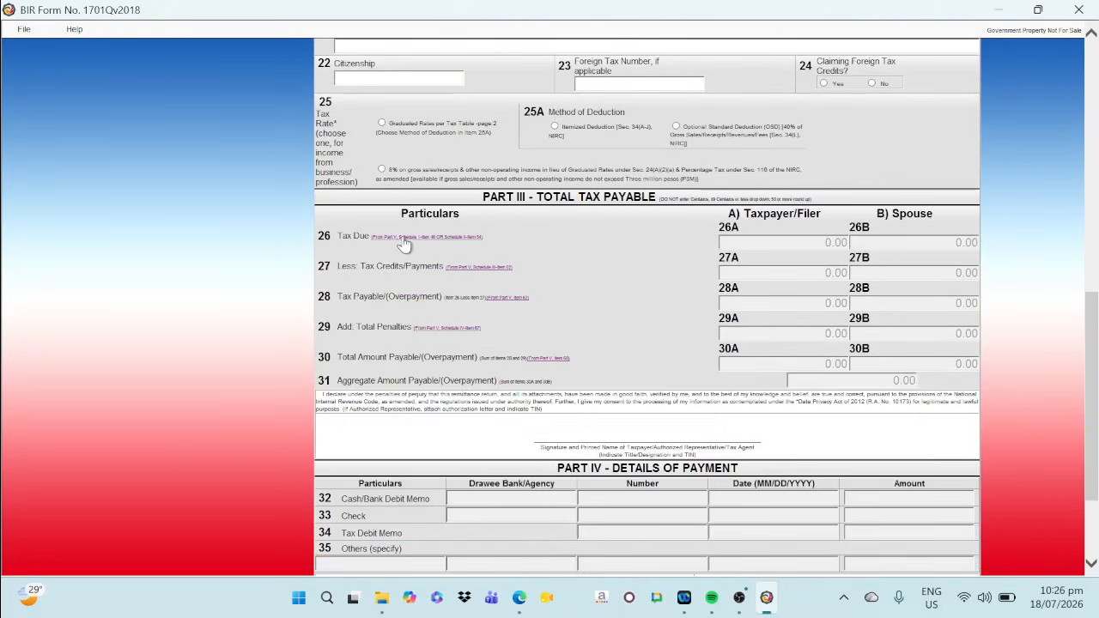
left_click(404, 244)
Enter 97,000 as the taxpayer's sales/revenues/receipts/fees in item 36A of Schedule I
scroll(494, 248, "up", 3)
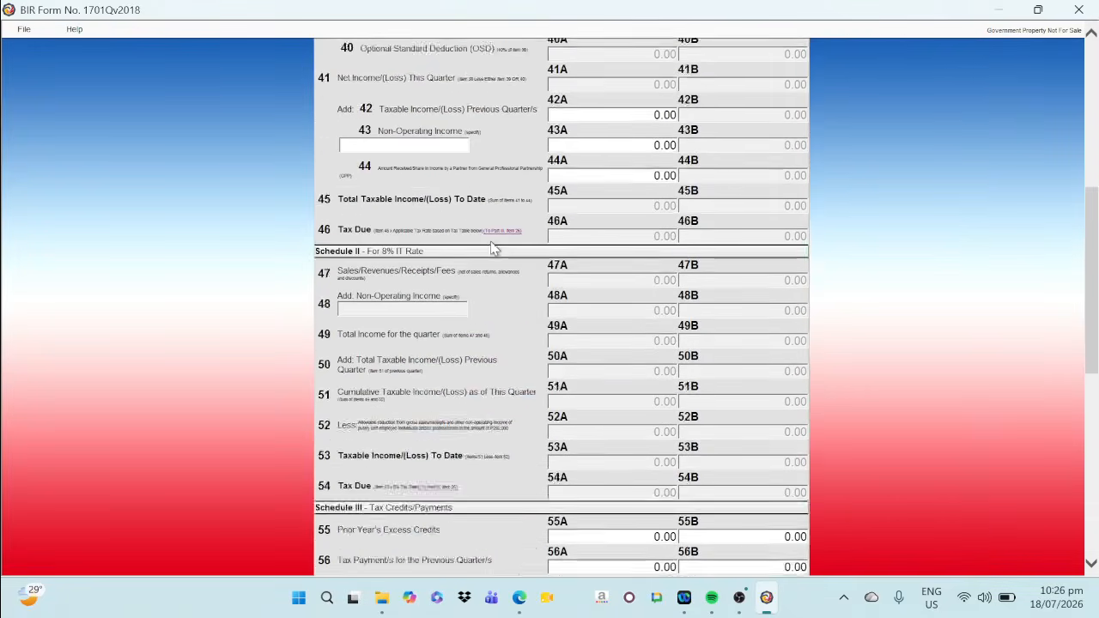
scroll(494, 248, "up", 5)
left_click(630, 340)
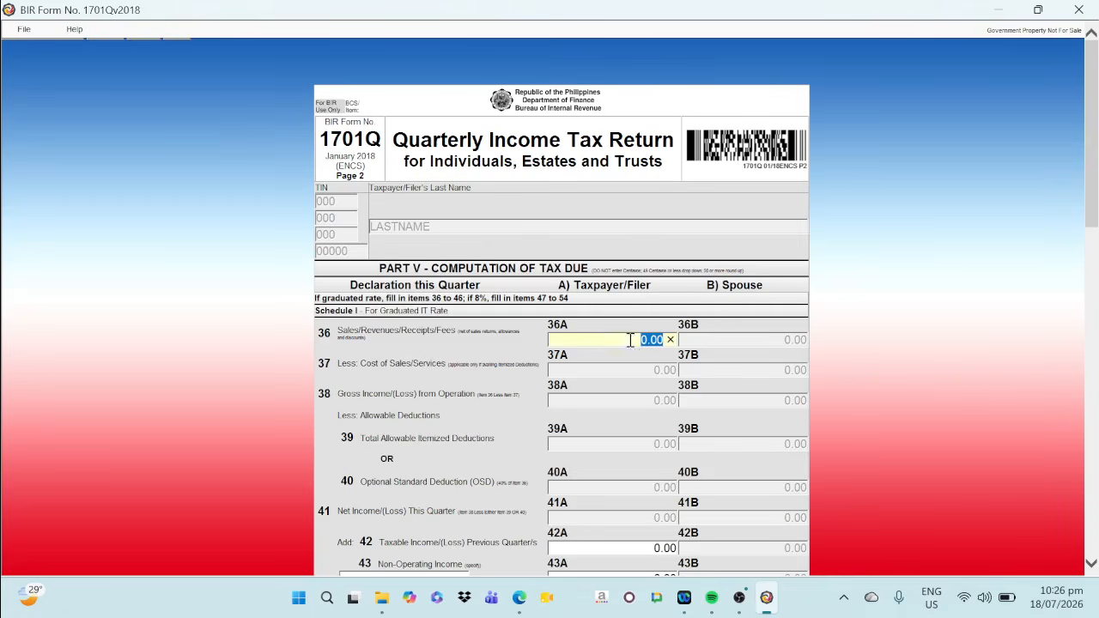
type("97000")
key("Tab")
scroll(671, 482, "down", 2)
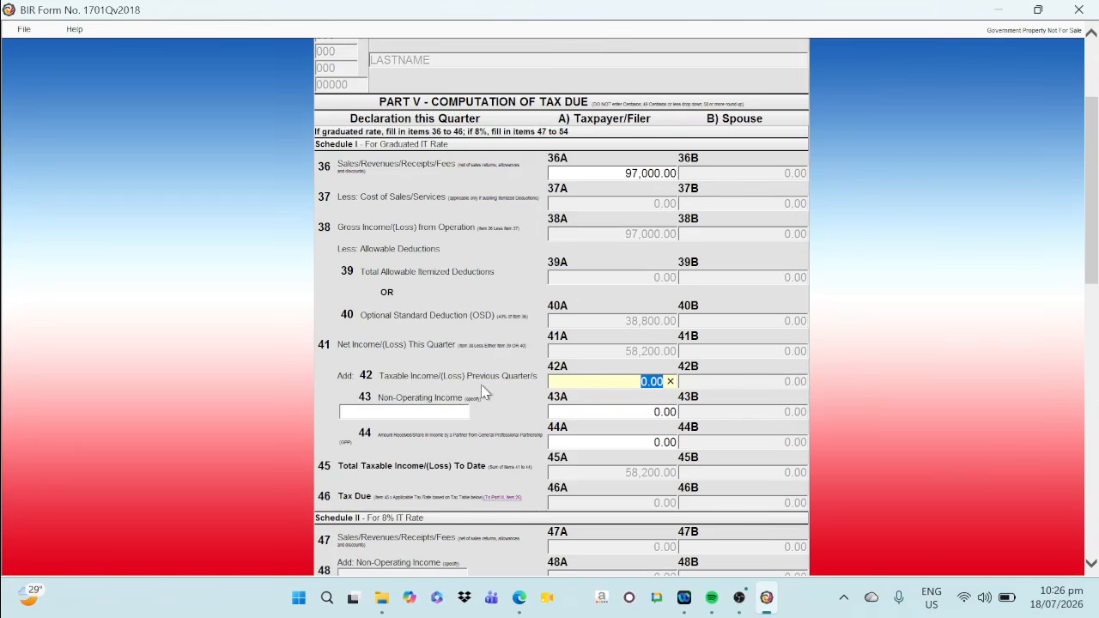
Look up the second-quarter Item 42 amount on the 1701QOSD sheet in Edge and enter 54,000 in item 42A of the return
left_click(517, 607)
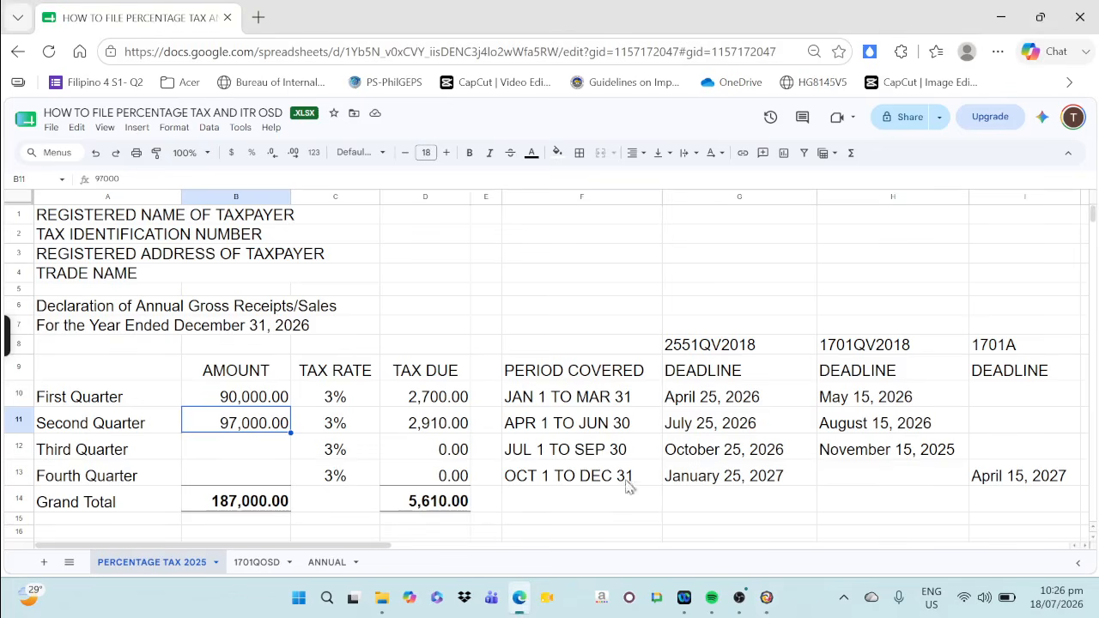
left_click(253, 563)
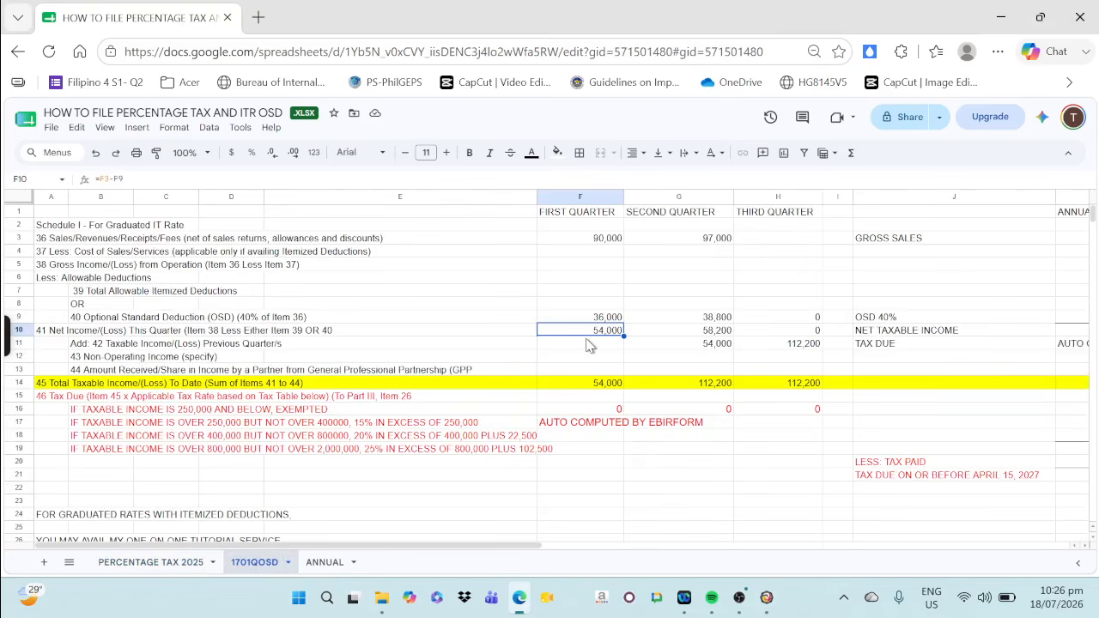
left_click(712, 345)
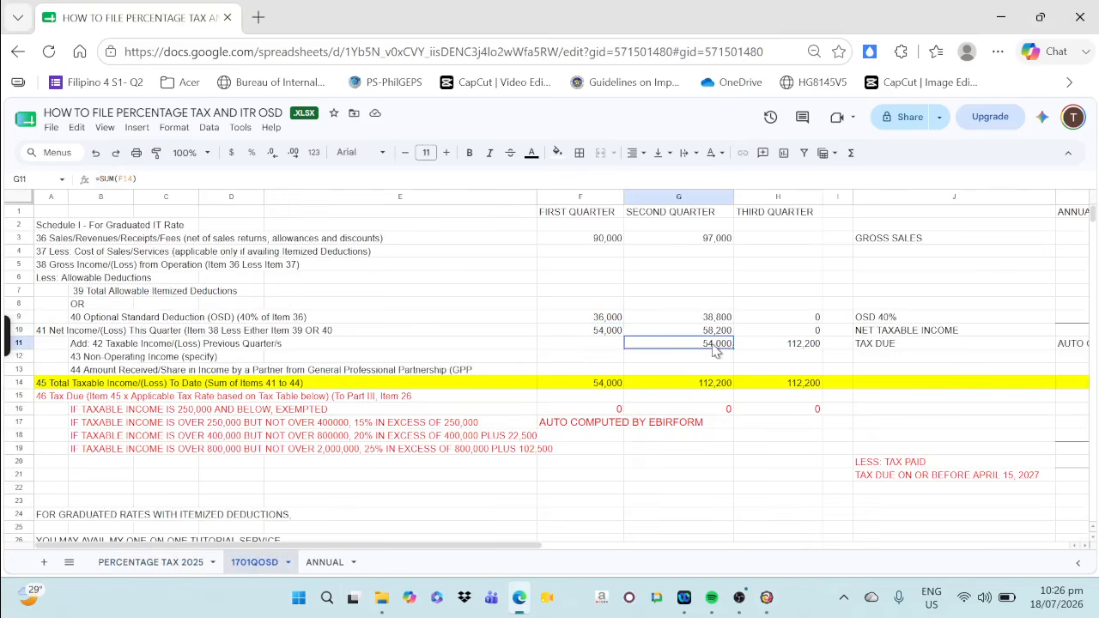
left_click(766, 598)
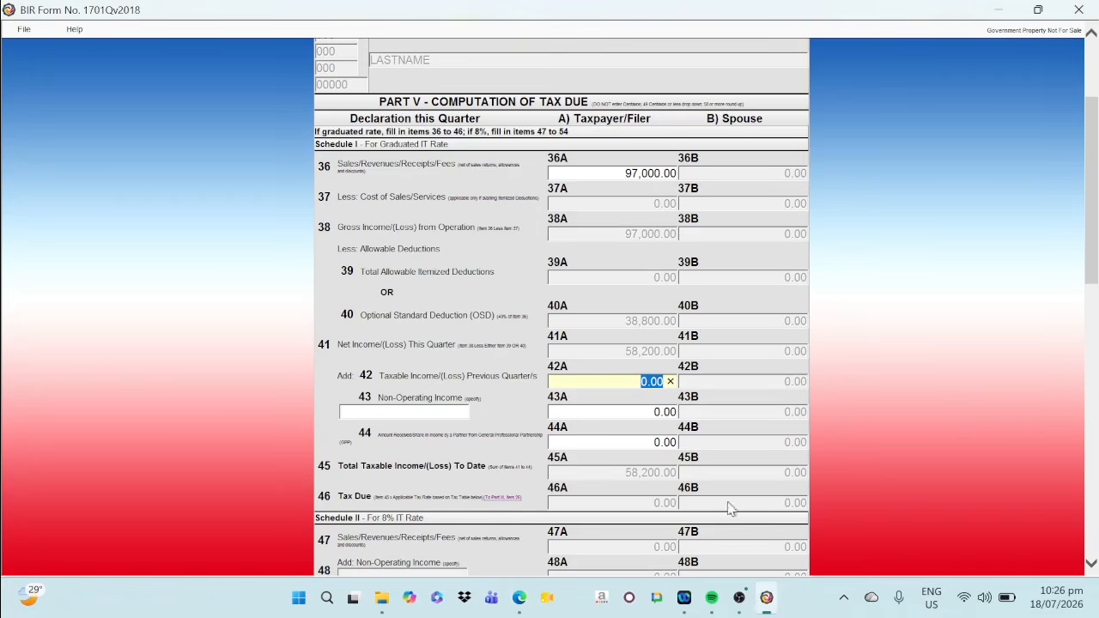
type("54,")
type("000")
key("Tab")
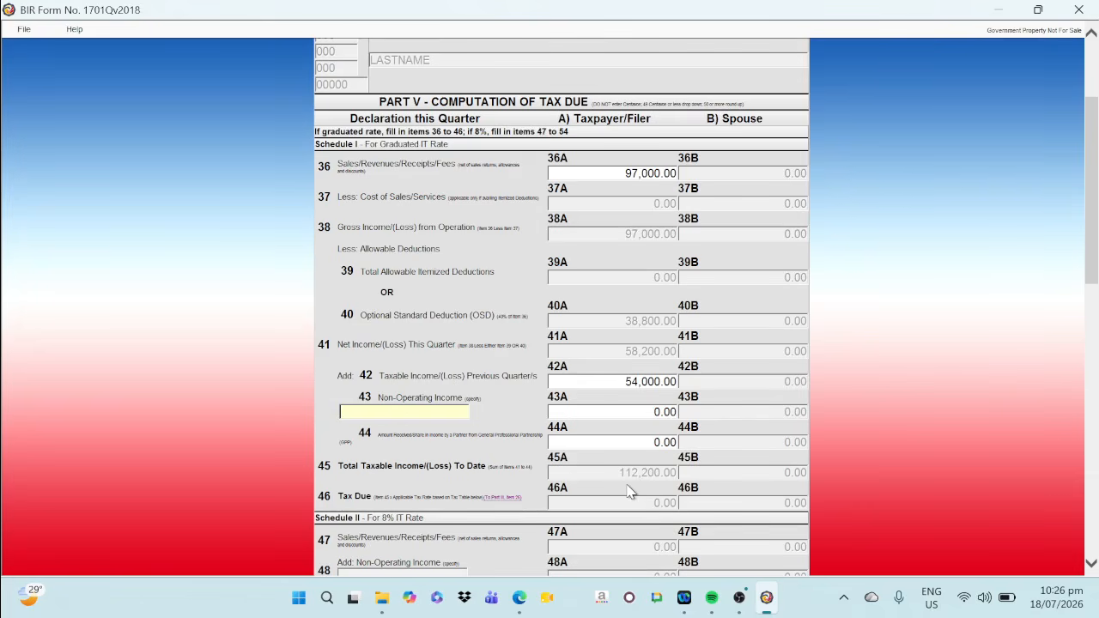
Compare the second-quarter total taxable income to date on the 1701QOSD sheet in Edge with item 45A of the return
left_click(521, 604)
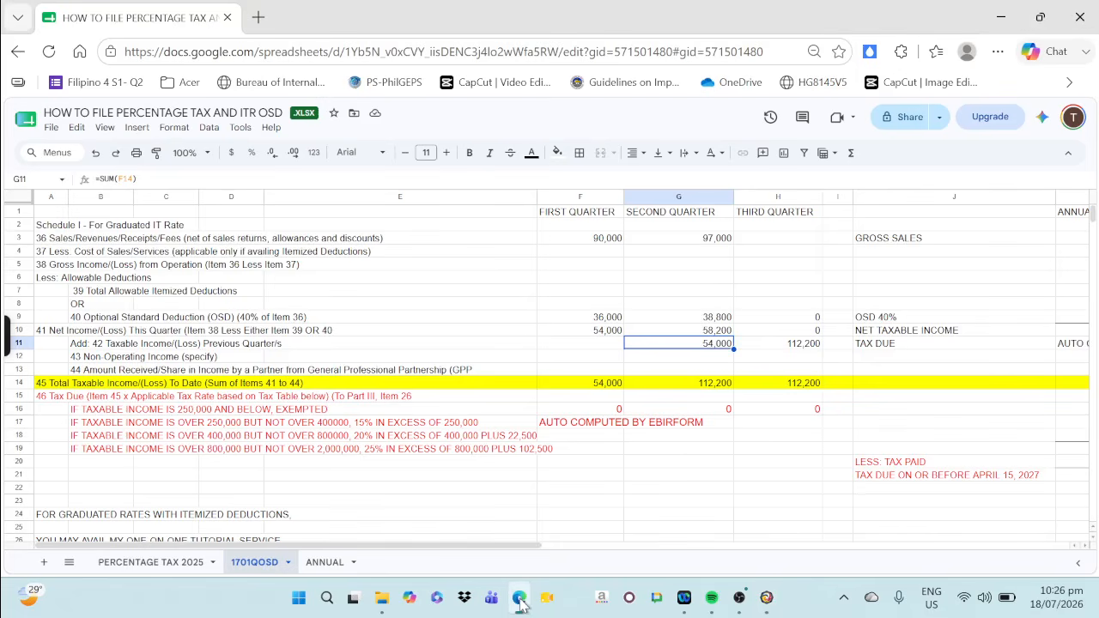
left_click(702, 388)
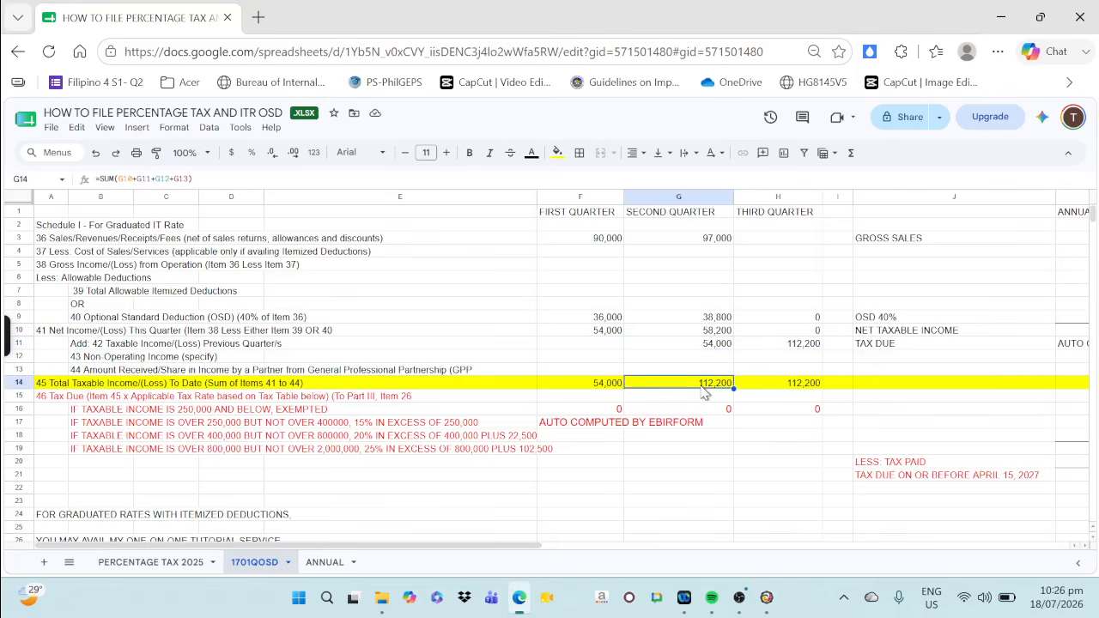
left_click(766, 598)
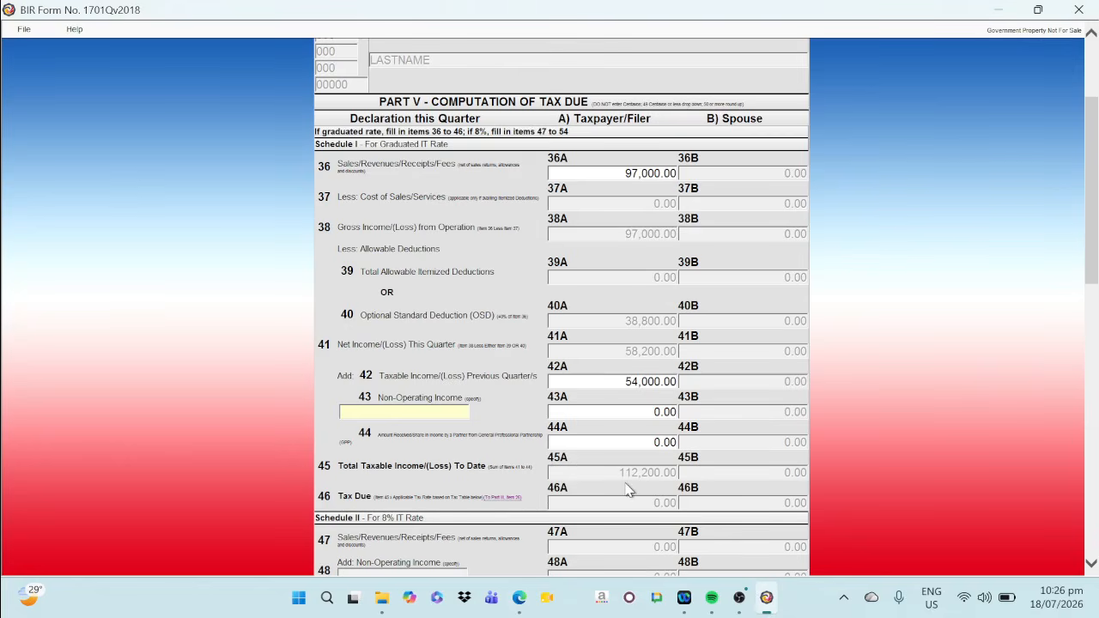
Save the second-quarter 1701Q return and acknowledge the save message
scroll(628, 490, "down", 10)
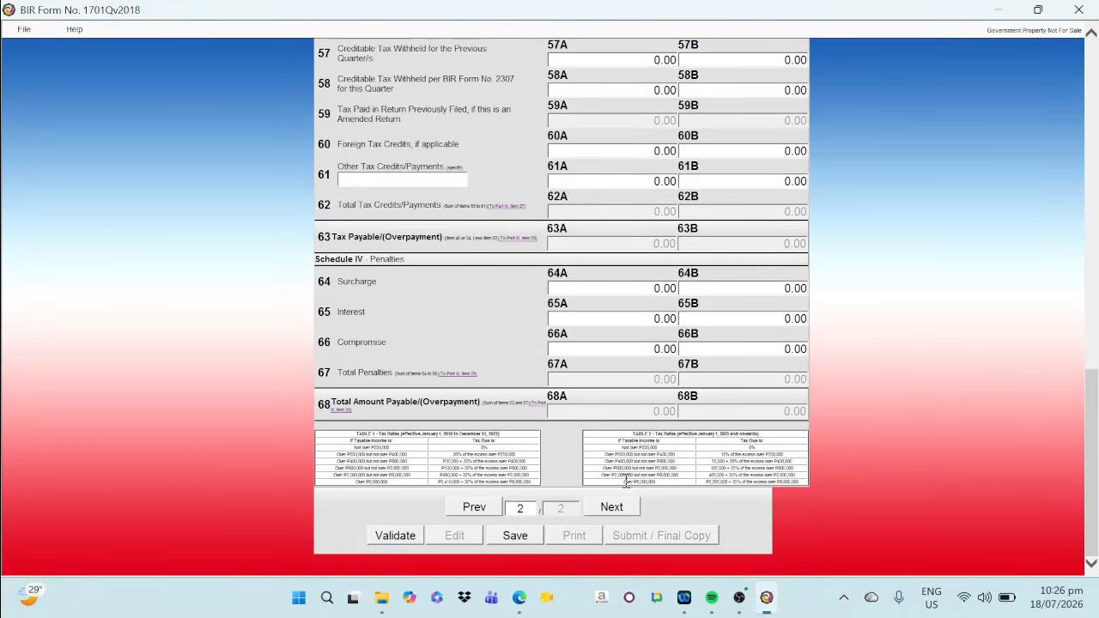
left_click(513, 536)
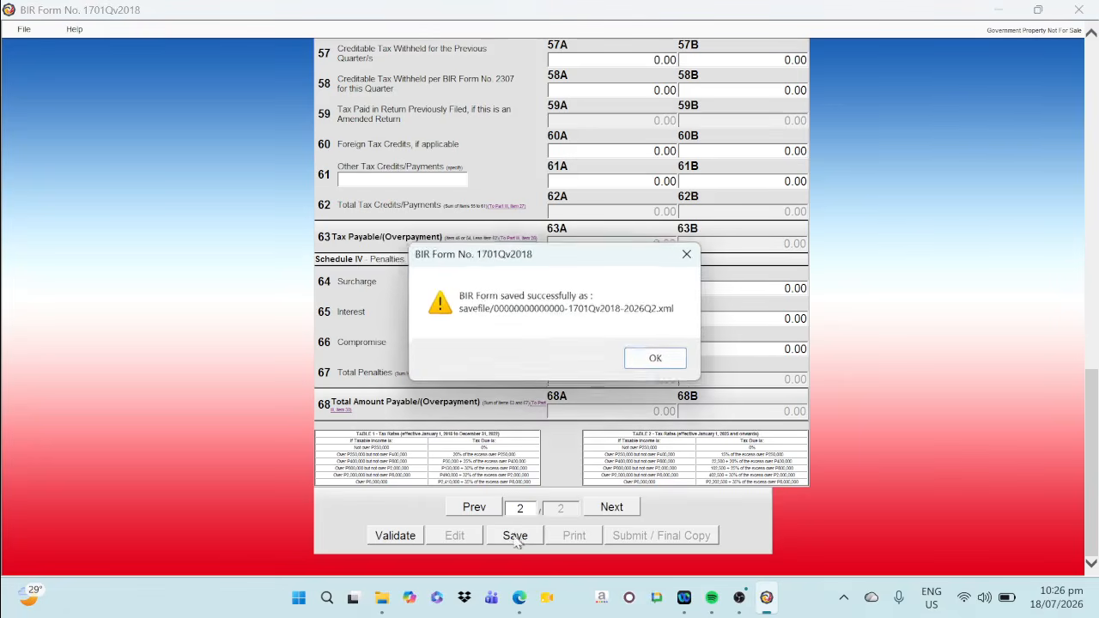
left_click(659, 366)
left_click(658, 364)
Go back to page 1 of the 1701Q return and validate it
left_click(481, 507)
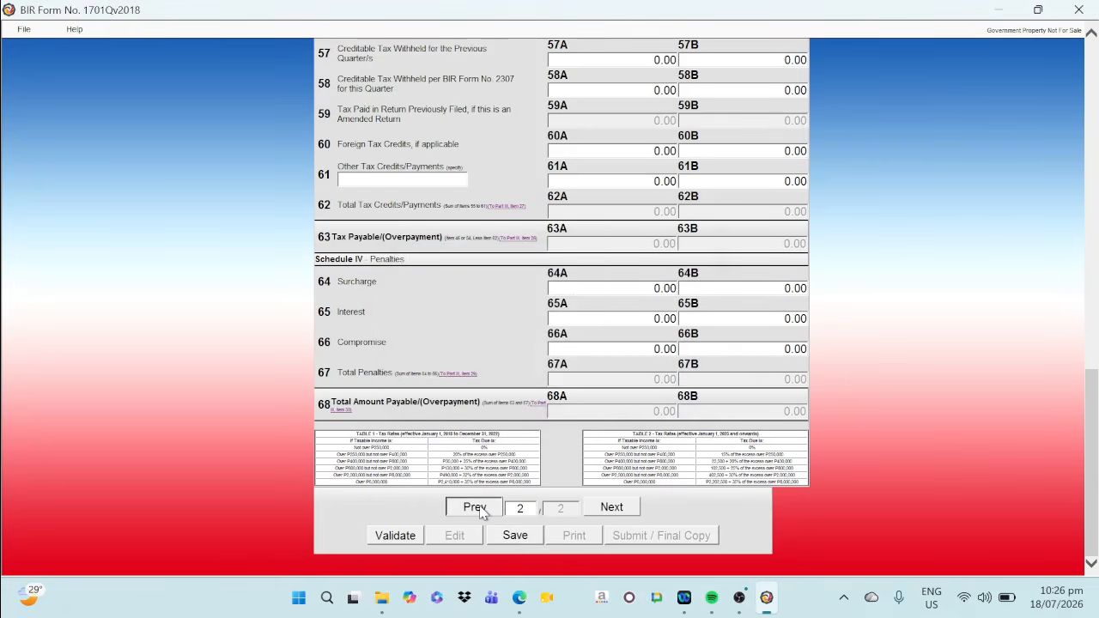
left_click(399, 539)
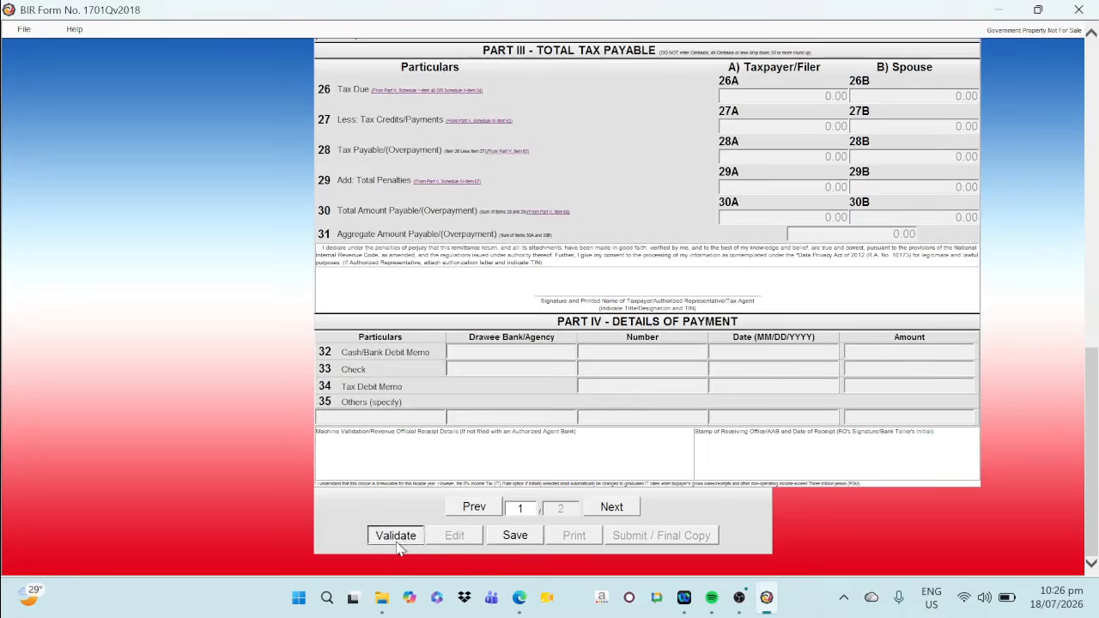
left_click(683, 364)
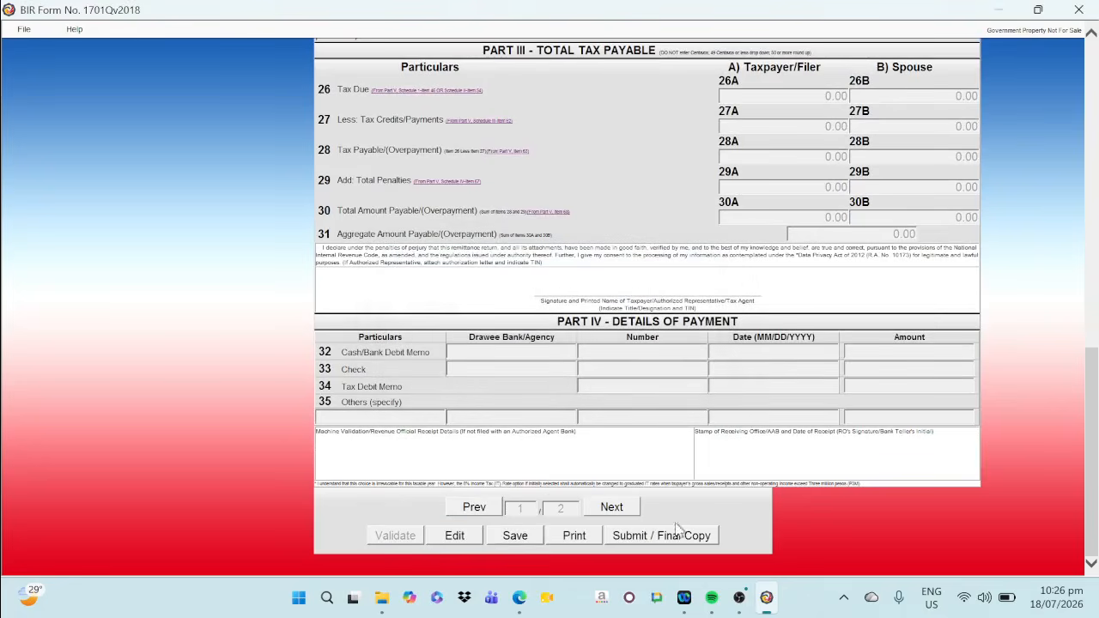
Submit the final copy of the 1701Q return, agree to the terms of service and dismiss the advertisement notification
left_click(639, 539)
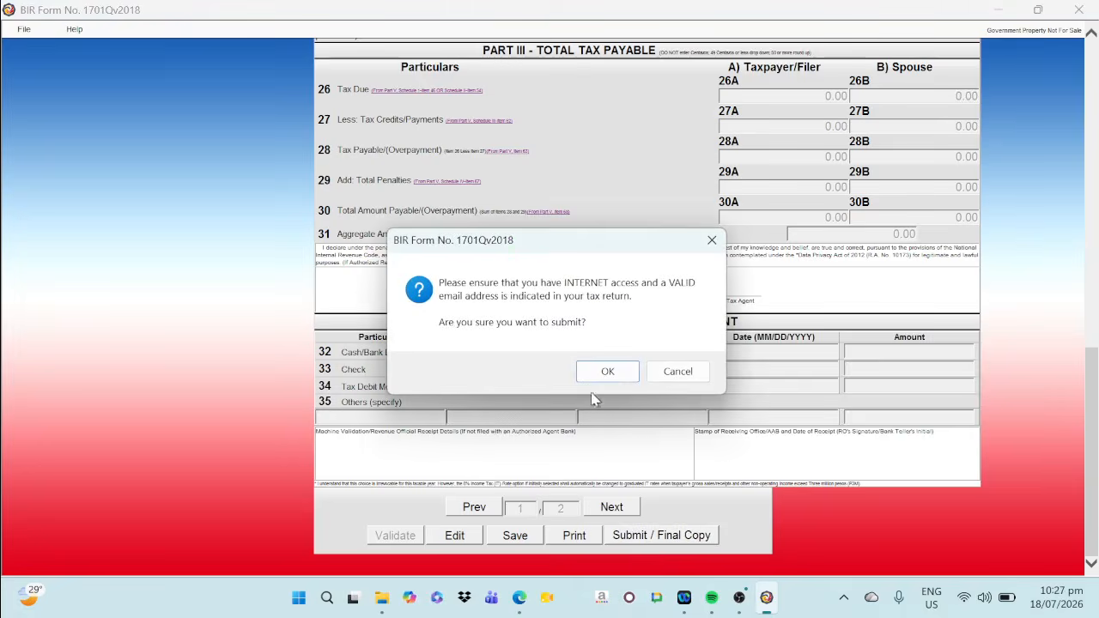
left_click(606, 370)
left_click(263, 224)
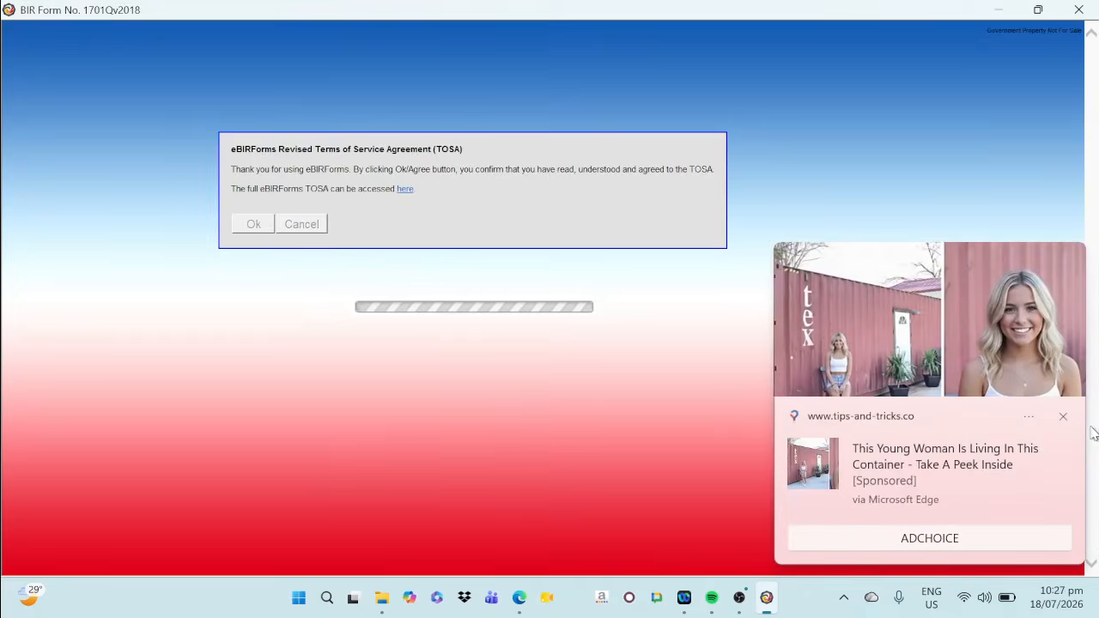
left_click(1063, 416)
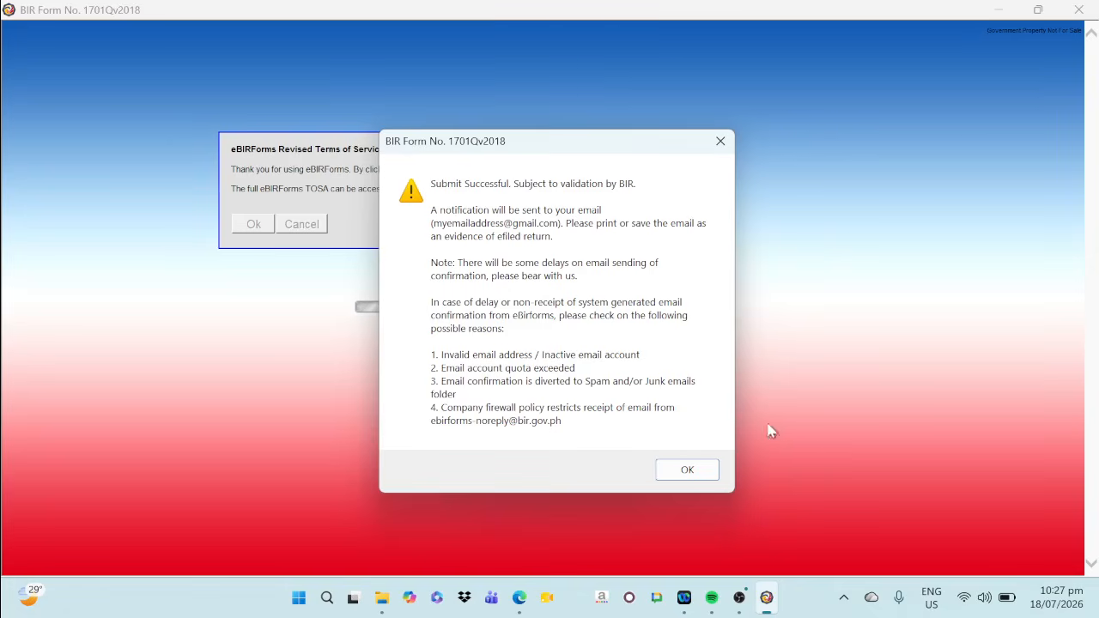
Open Paint and paste the screenshot of the 1701Q submission confirmation onto the blank canvas
left_click(326, 597)
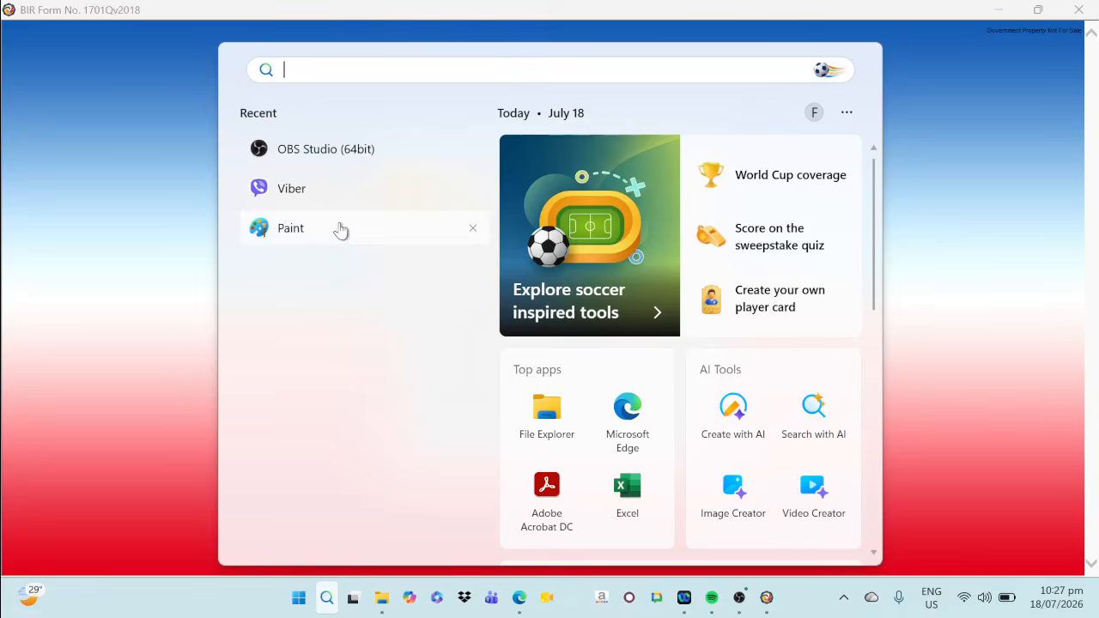
key("Escape")
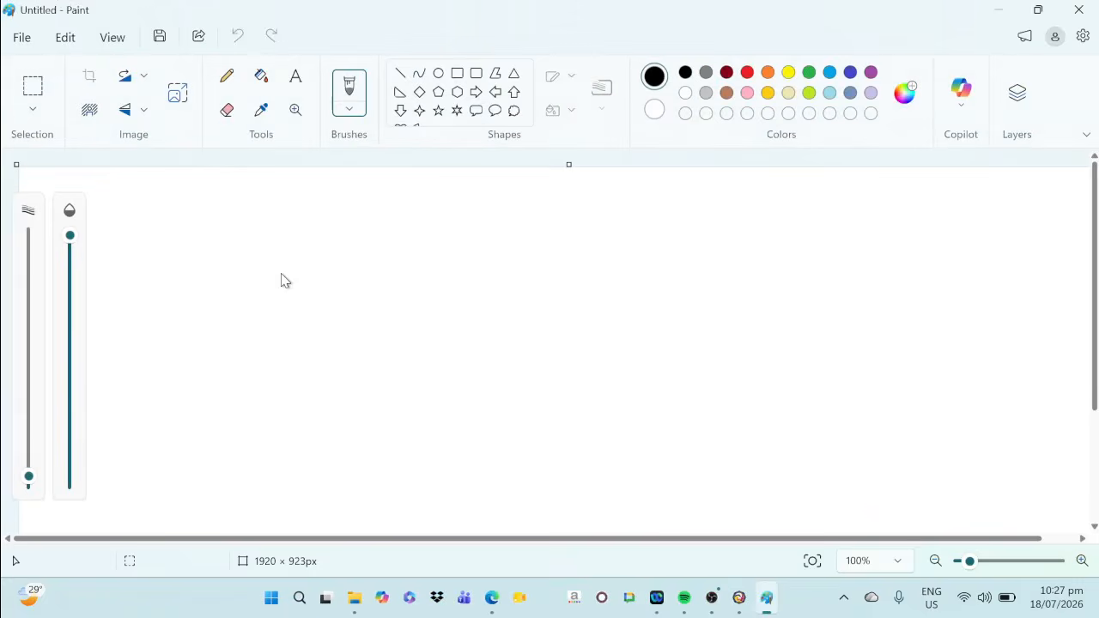
key("ctrl+v")
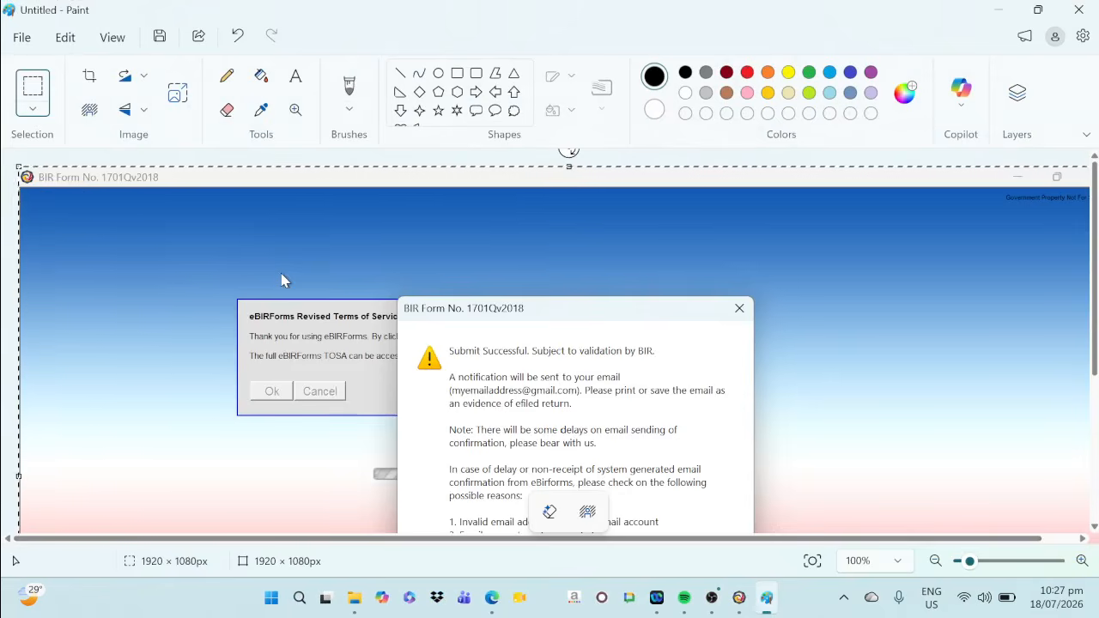
Save the pasted confirmation screenshot as a PNG picture named MY 1701Q 2Q 2026 SS in Documents and close Paint
left_click(22, 37)
mouse_move(95, 212)
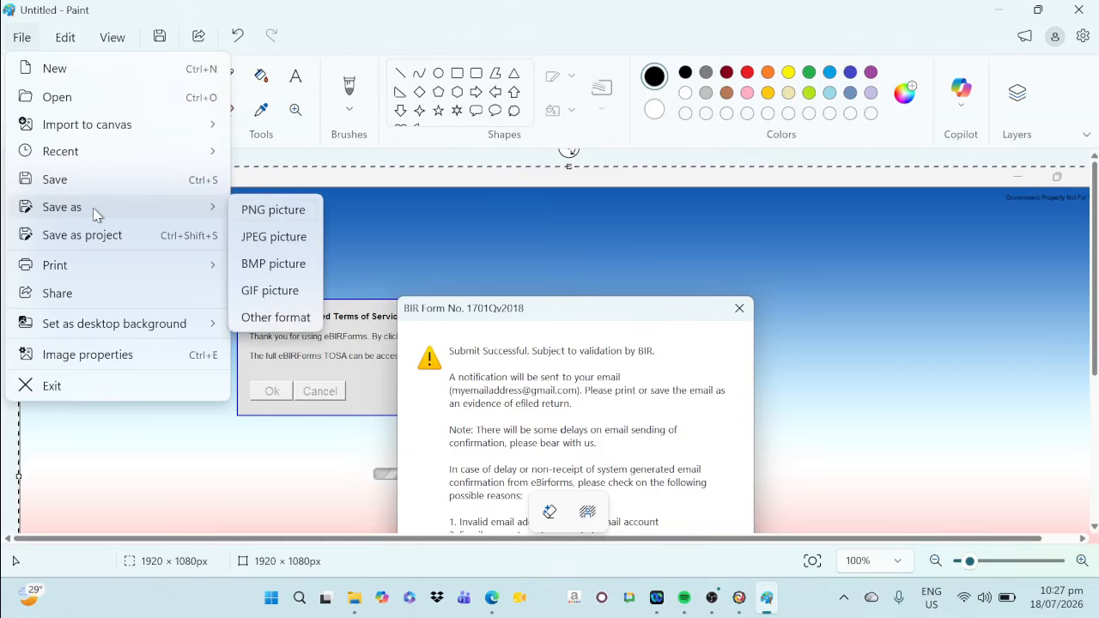
left_click(260, 210)
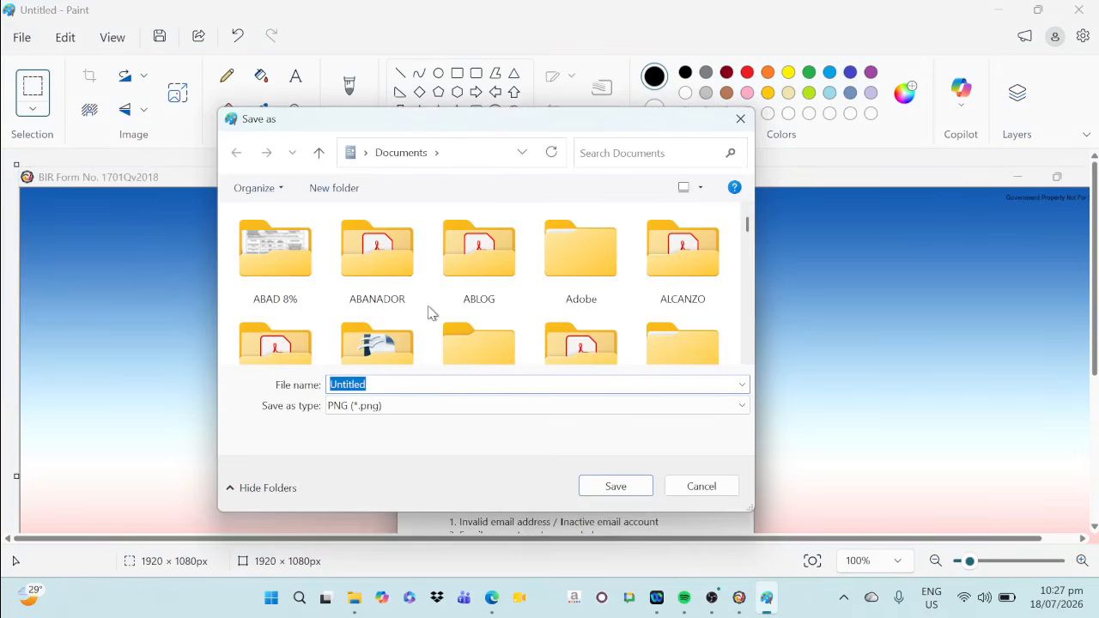
type("MY")
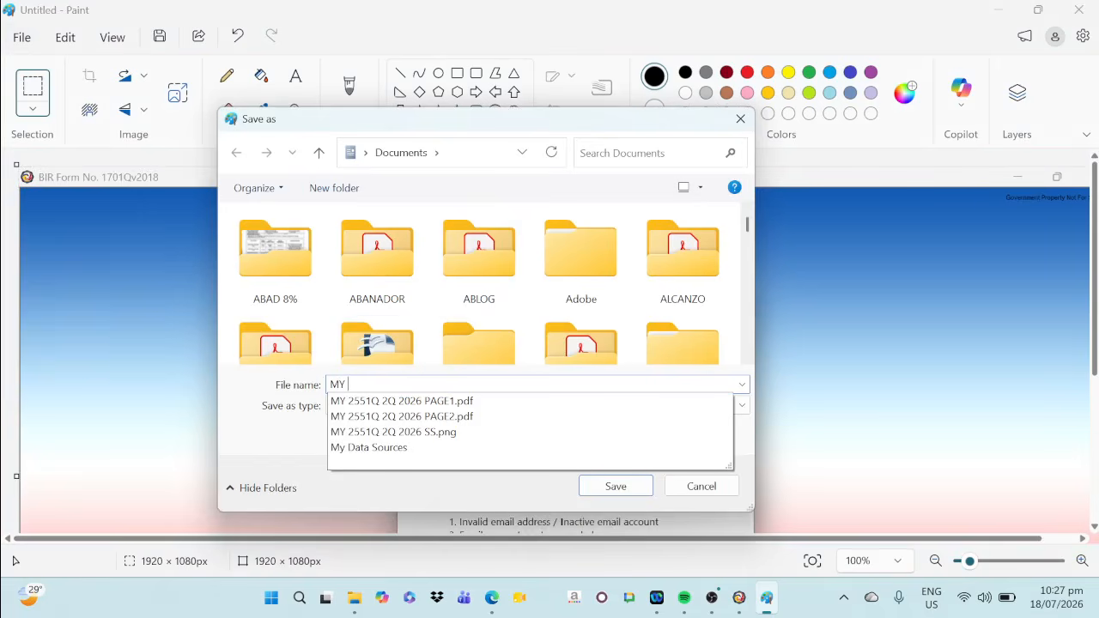
type(" 17")
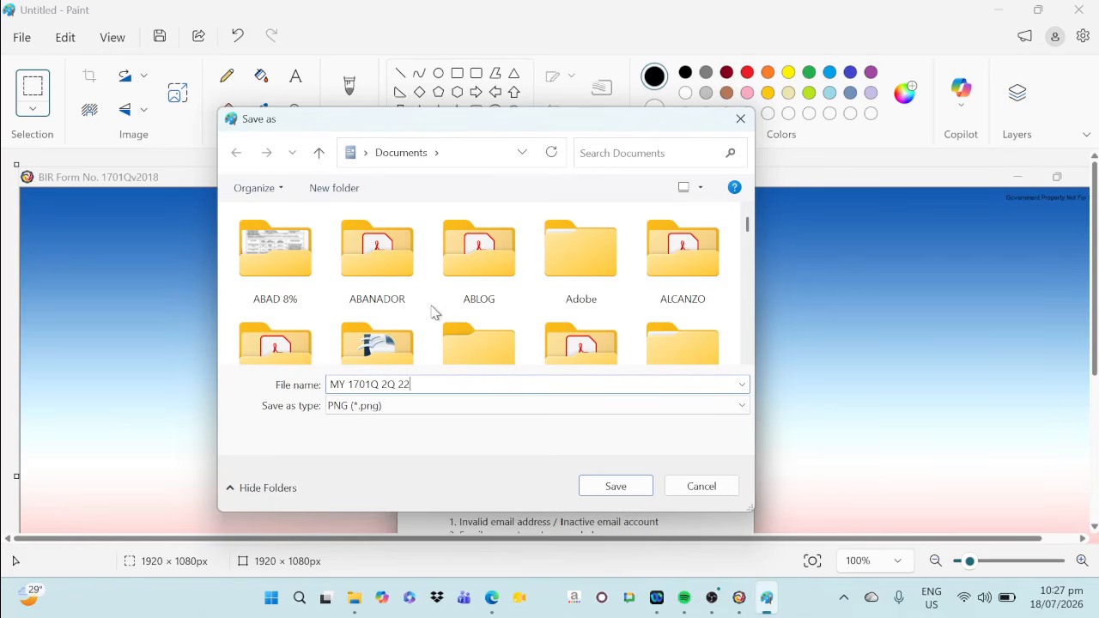
type("01Q 2Q 2026 SS")
left_click(596, 487)
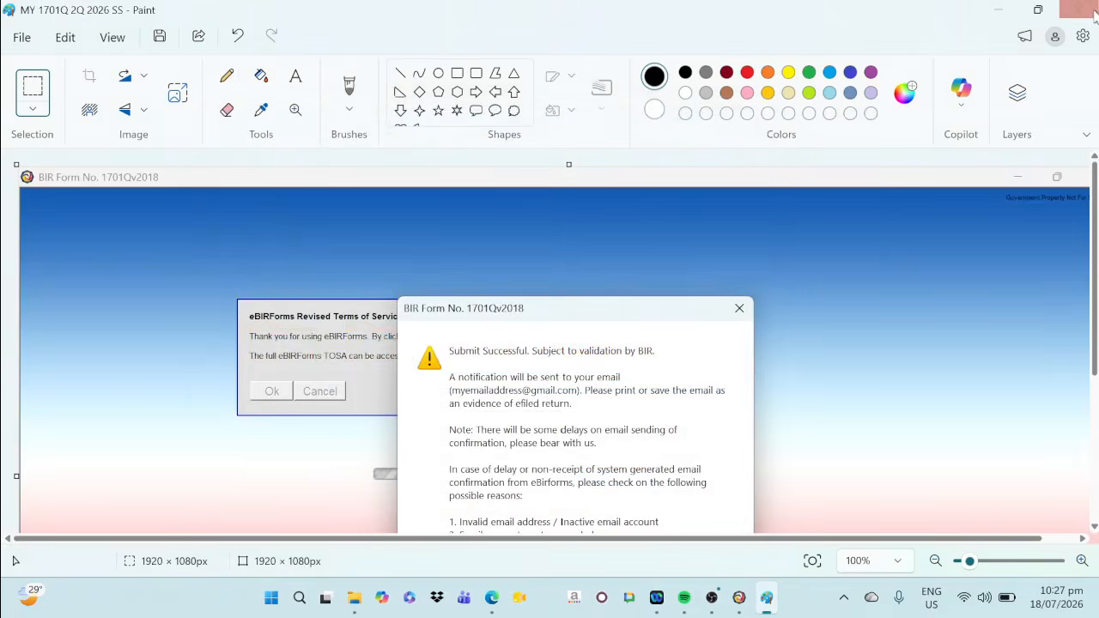
left_click(1094, 15)
Dismiss the 1701Q submission confirmation message and close the ePay notice
left_click(694, 466)
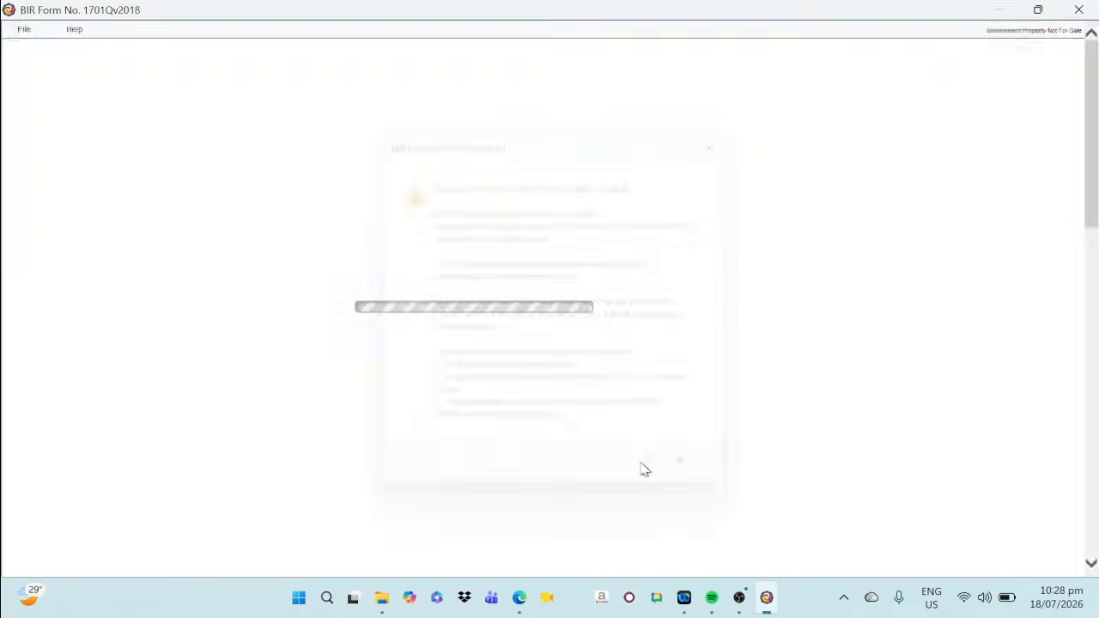
scroll(776, 395, "down", 4)
left_click(771, 151)
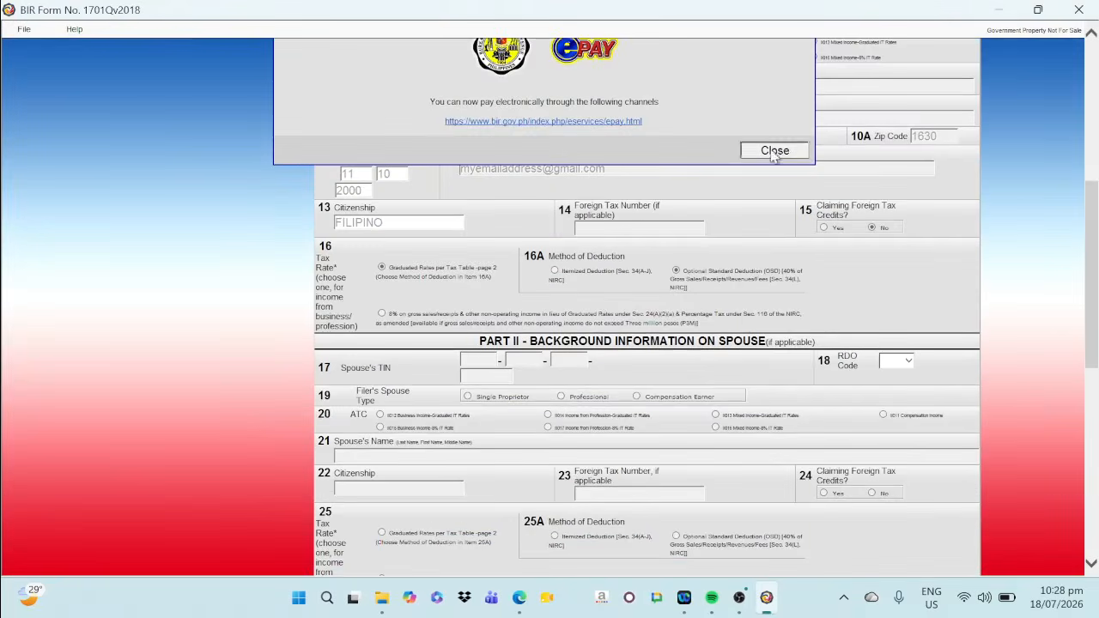
Open the print view of the submitted 1701Q return and print page 1 with Microsoft Print to PDF
scroll(600, 292, "down", 2)
scroll(630, 351, "up", 5)
scroll(682, 409, "down", 10)
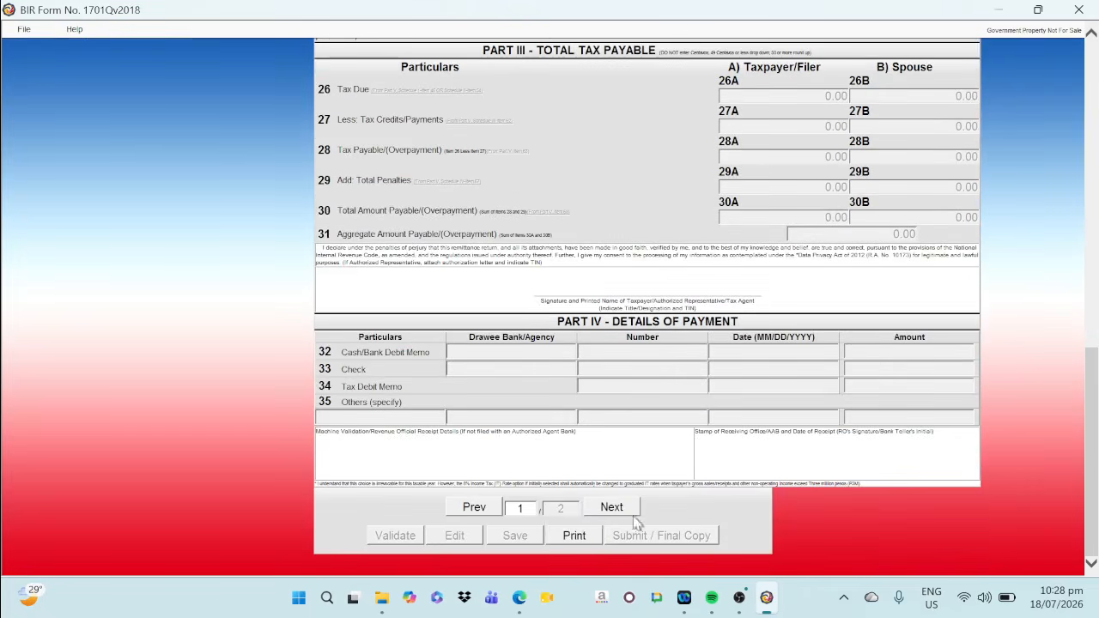
left_click(573, 534)
scroll(197, 167, "up", 5)
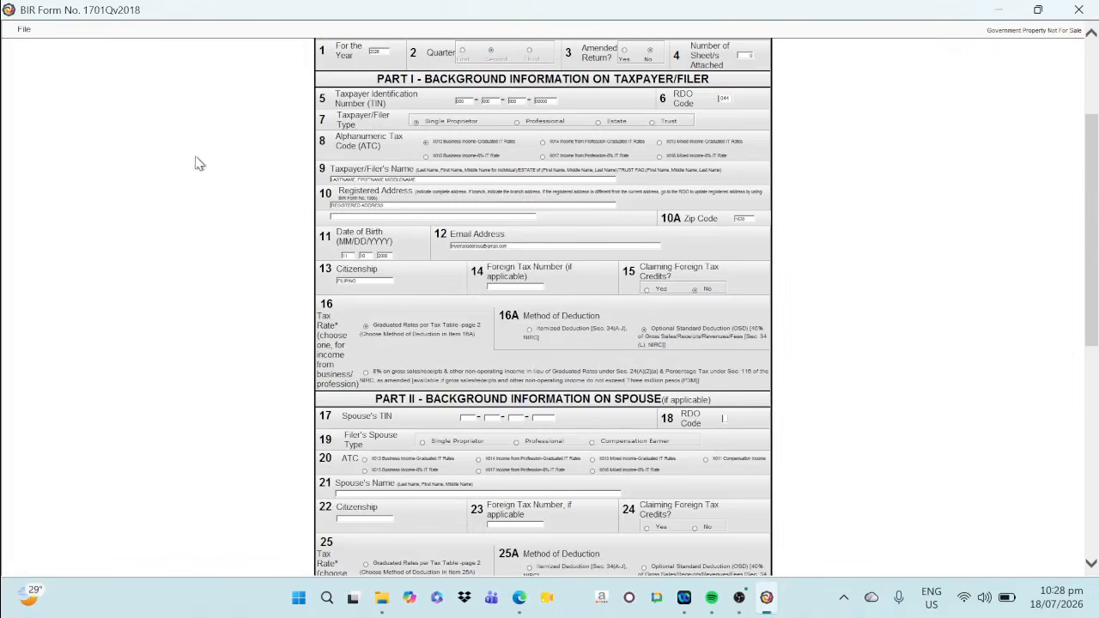
left_click(24, 30)
scroll(29, 43, "up", 2)
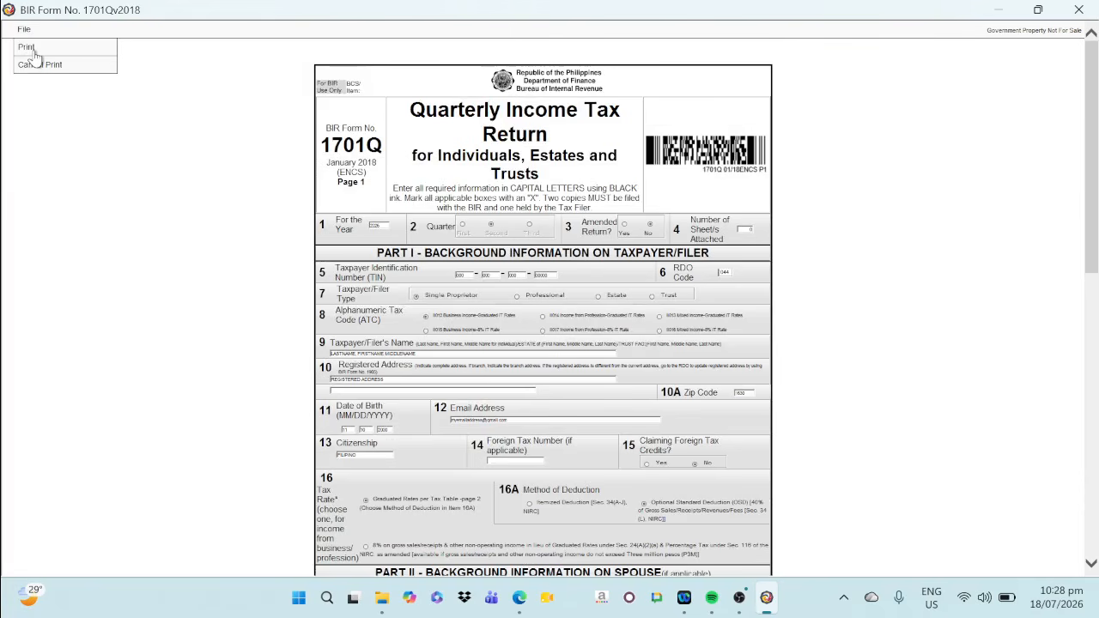
left_click(39, 49)
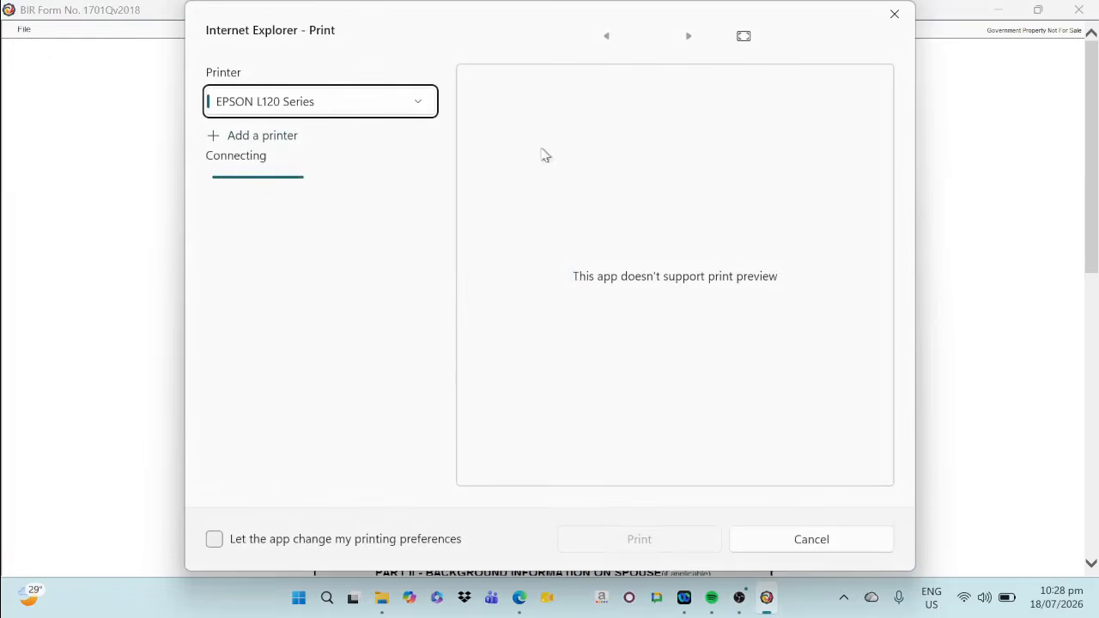
left_click(330, 106)
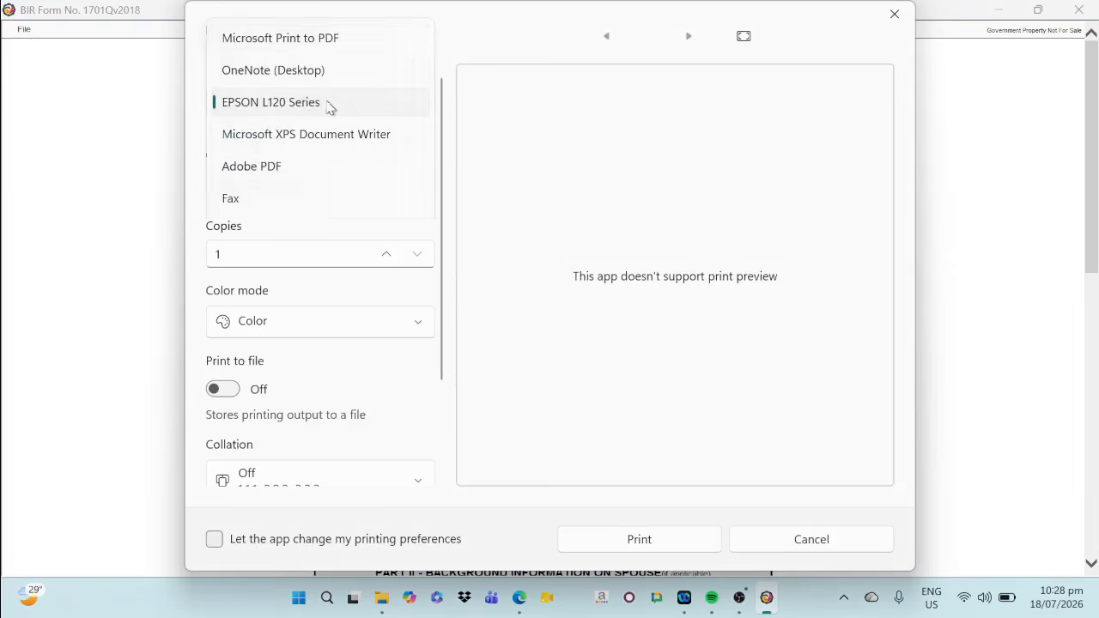
left_click(304, 42)
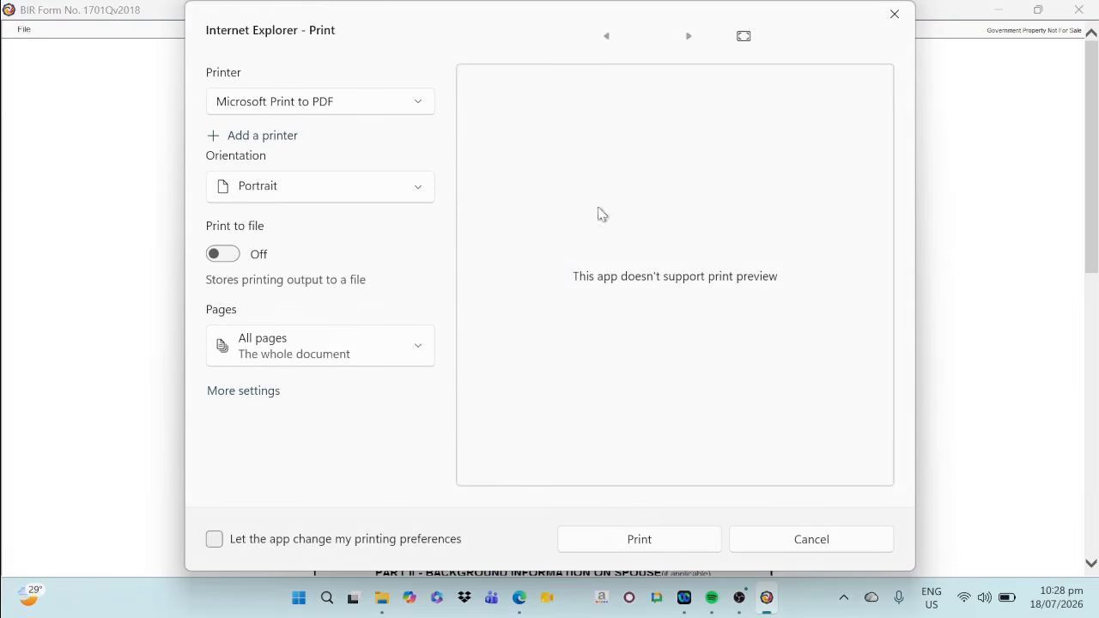
left_click(652, 547)
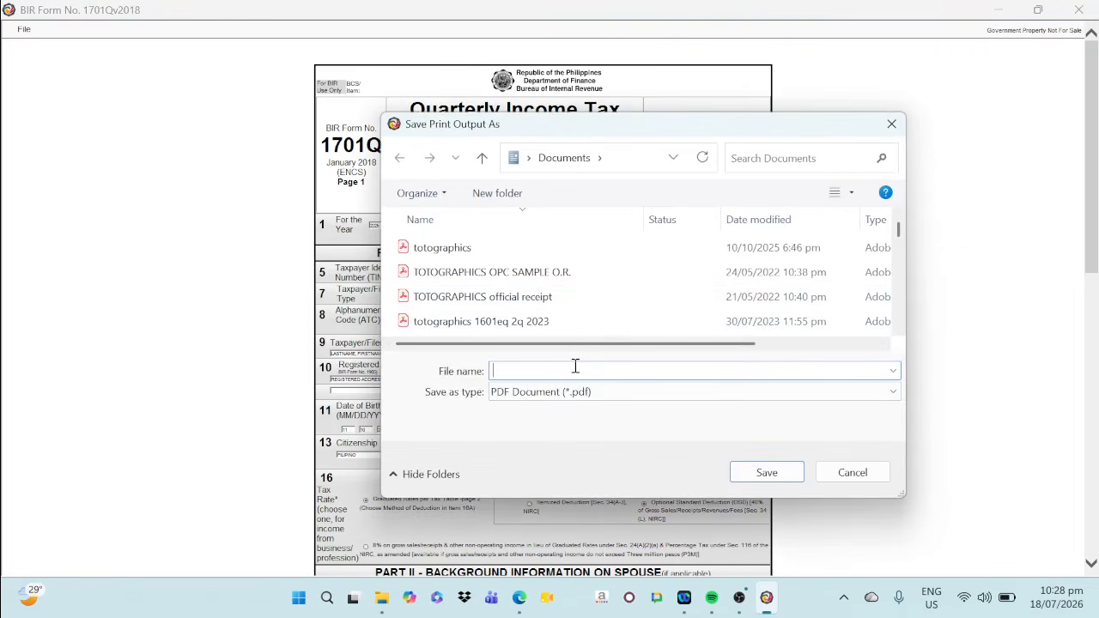
Save the page 1 print output in Documents as the PDF MY 1701Q 2Q 2026 PAGE1
type("MY")
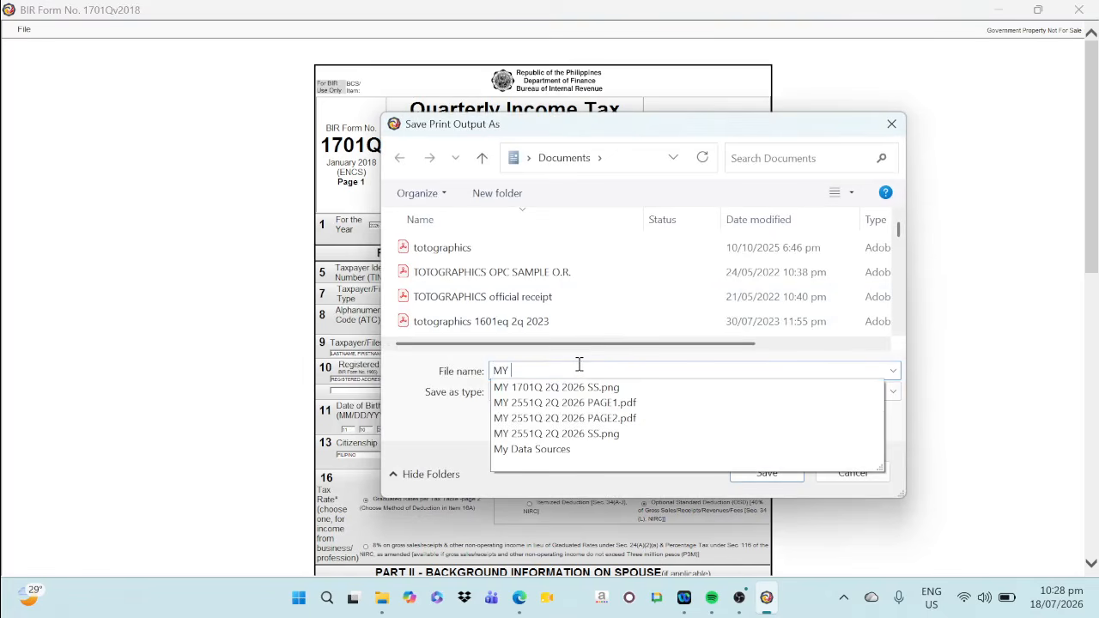
left_click(581, 387)
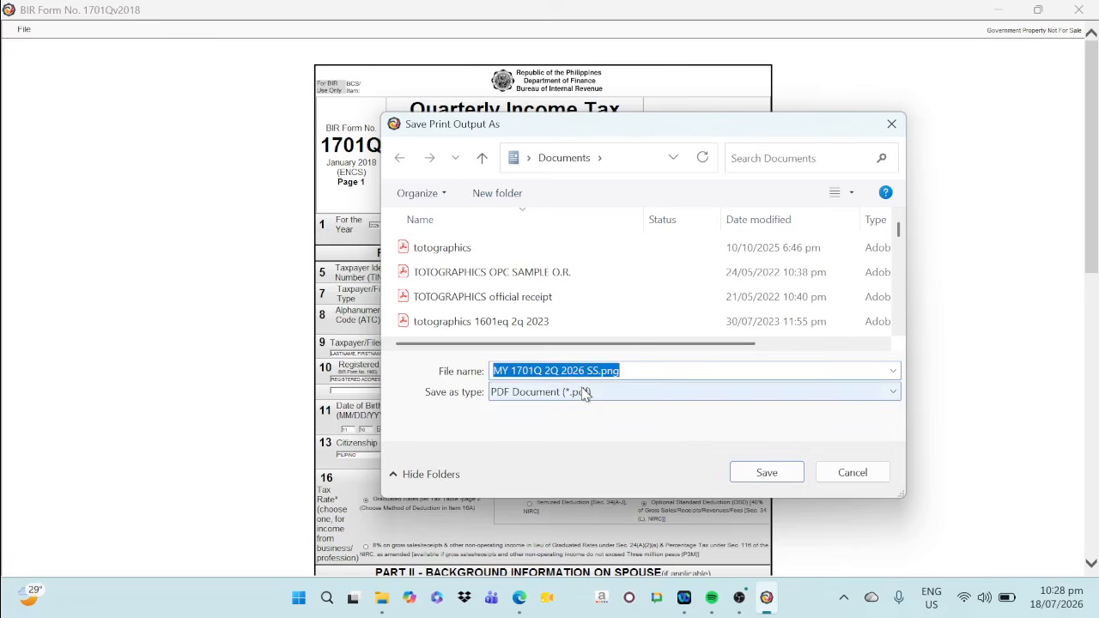
left_click_drag(585, 370, 770, 369)
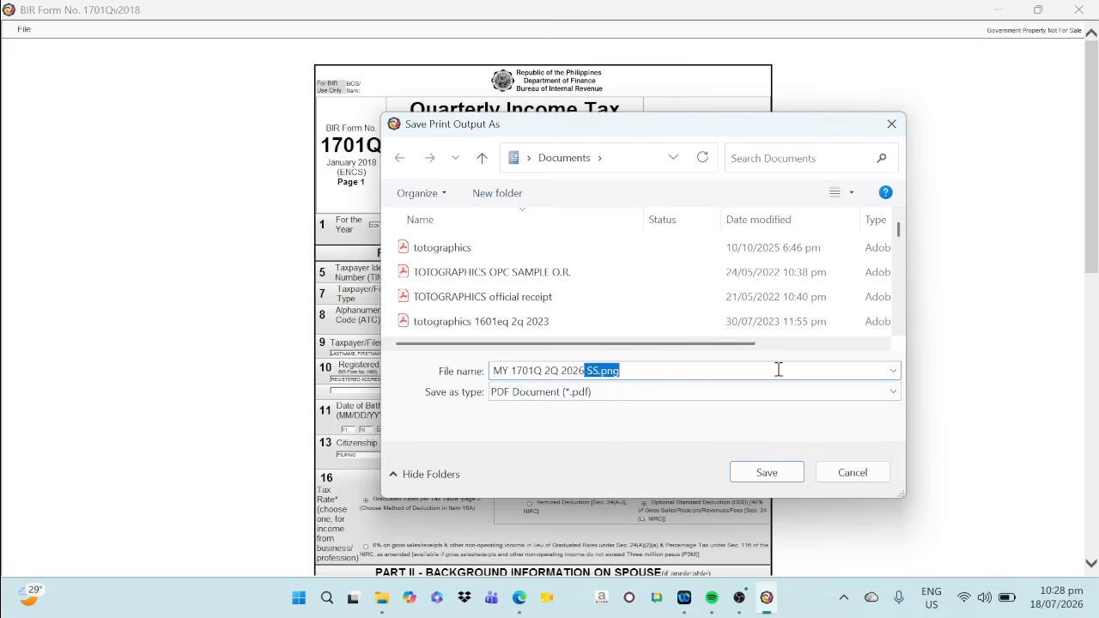
type("PAGE1")
left_click(768, 474)
Switch the print view to page 2 of the 1701Q return and print it with Microsoft Print to PDF
scroll(669, 438, "down", 6)
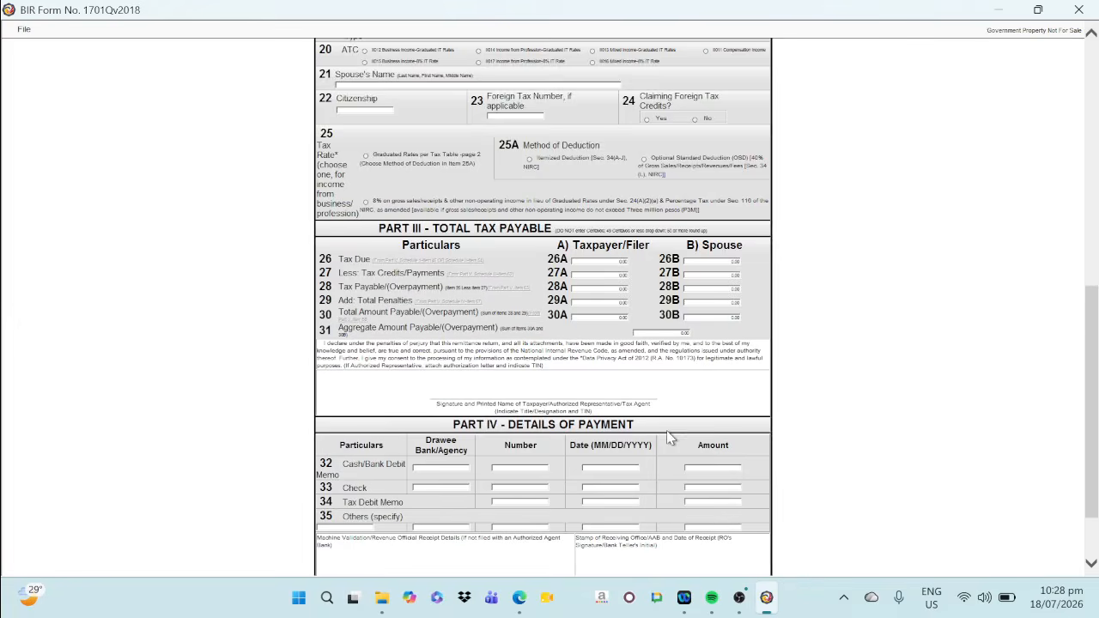
scroll(532, 530, "down", 2)
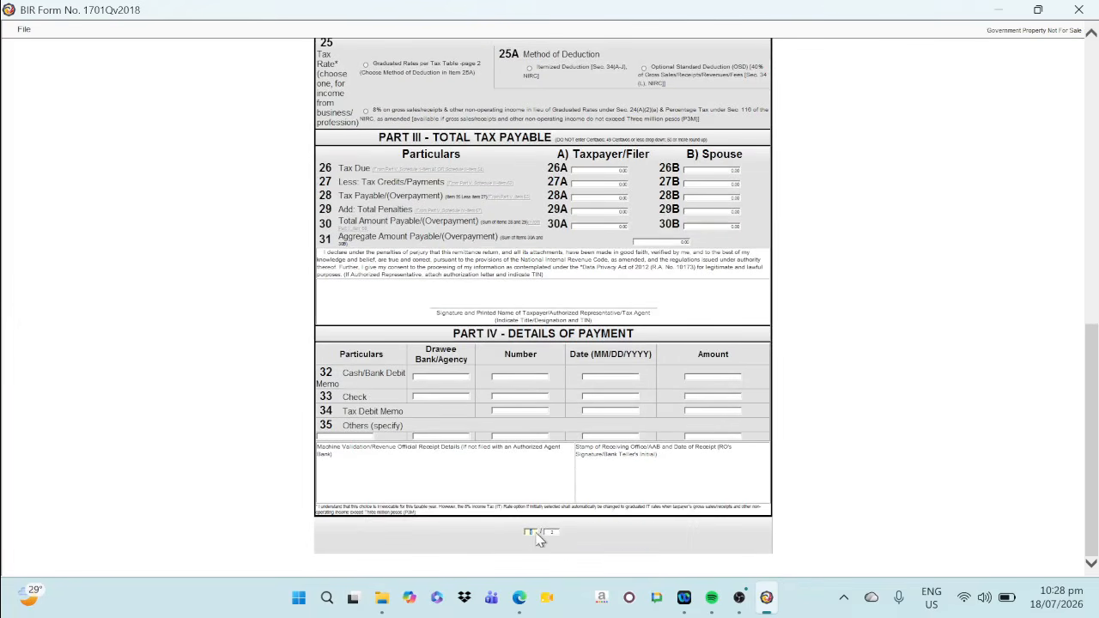
left_click(542, 532)
left_click(24, 31)
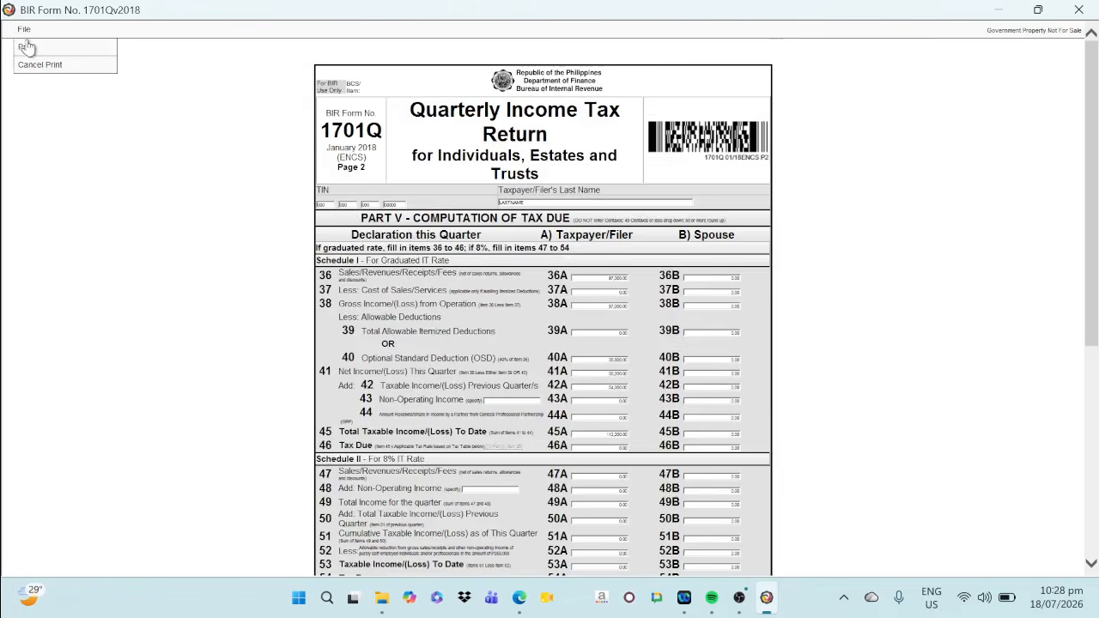
left_click(29, 49)
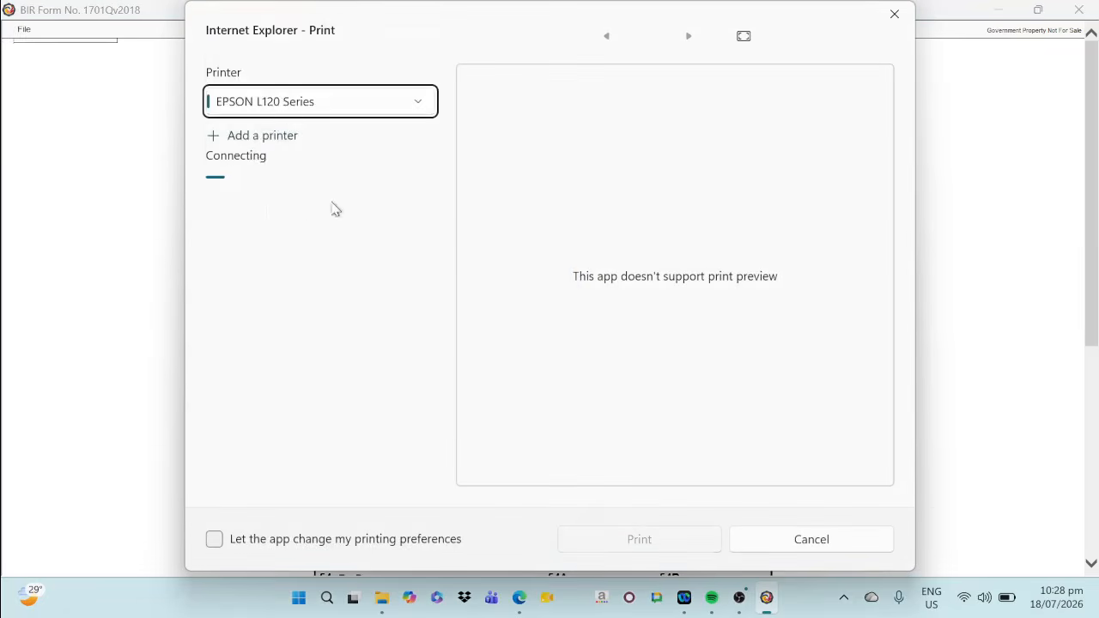
left_click(279, 103)
left_click(280, 38)
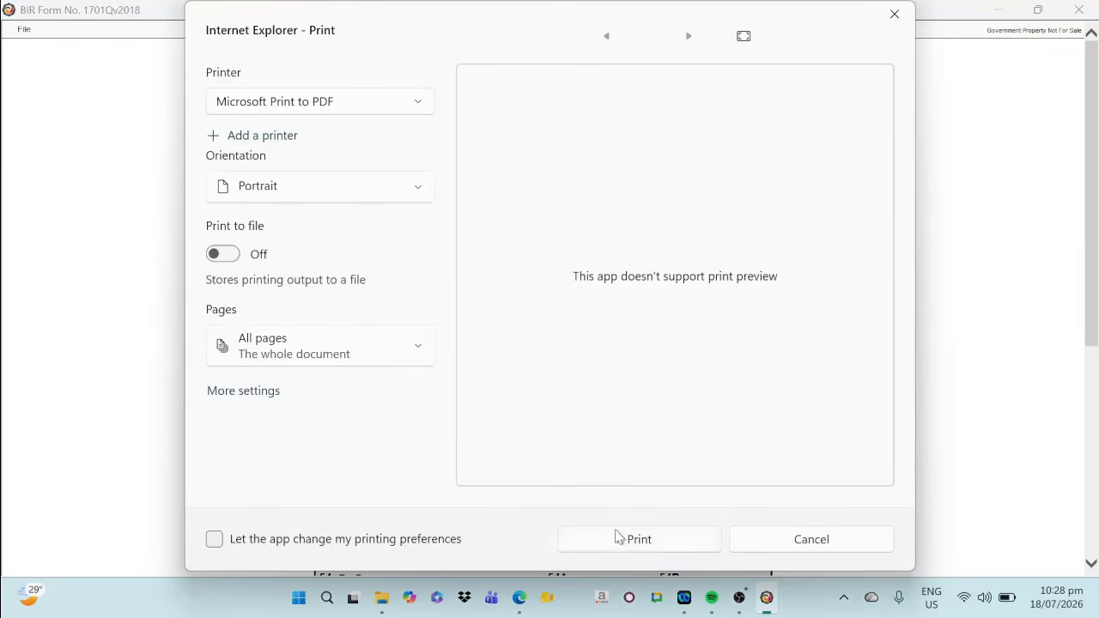
left_click(650, 543)
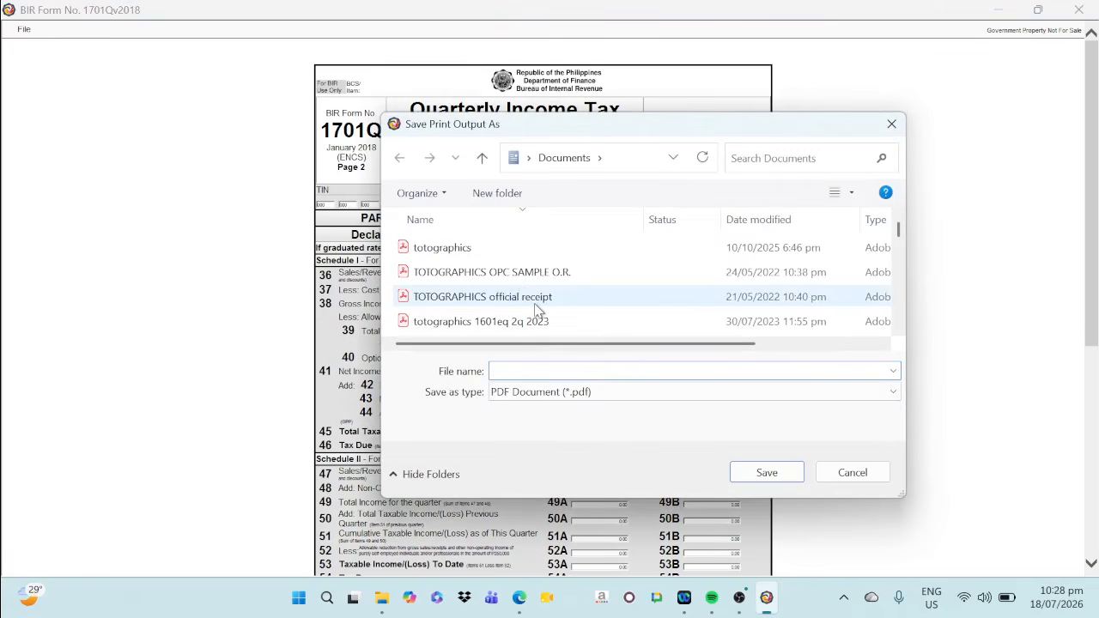
Save the page 2 print output in Documents as the PDF MY 1701Q 2Q 2026 PAGE2
type("MY")
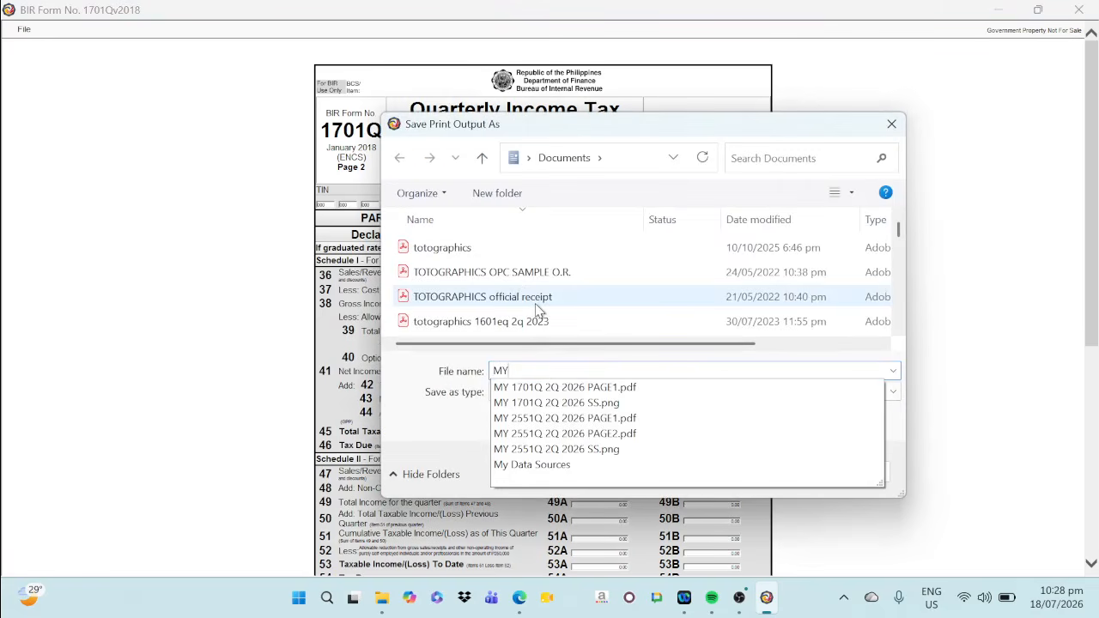
left_click(615, 388)
left_click(652, 370)
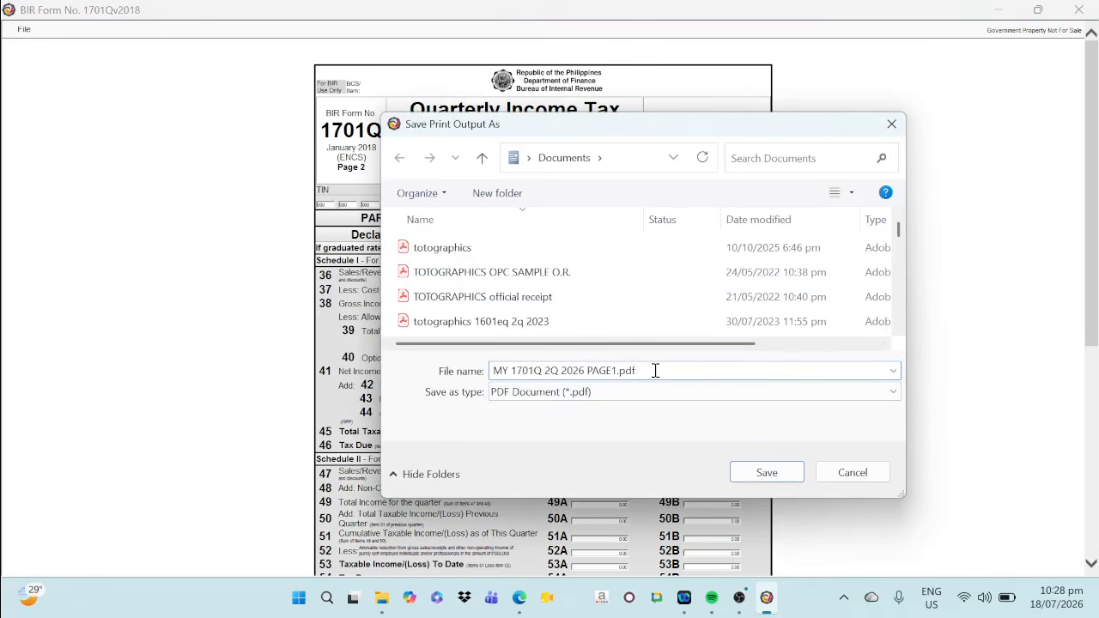
key("BackSpace")
key("BackSpace")
key("BackSpace")
type("2")
left_click(773, 474)
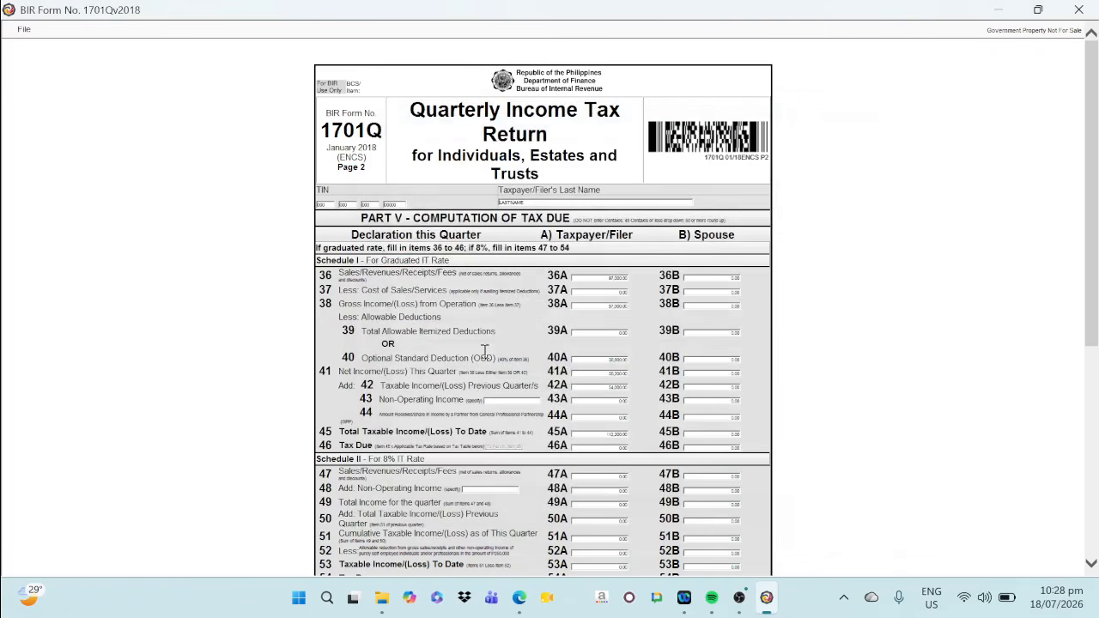
Leave the print view and exit the 1701Q form to the taxpayer profile and list of BIR forms
left_click(24, 30)
left_click(31, 60)
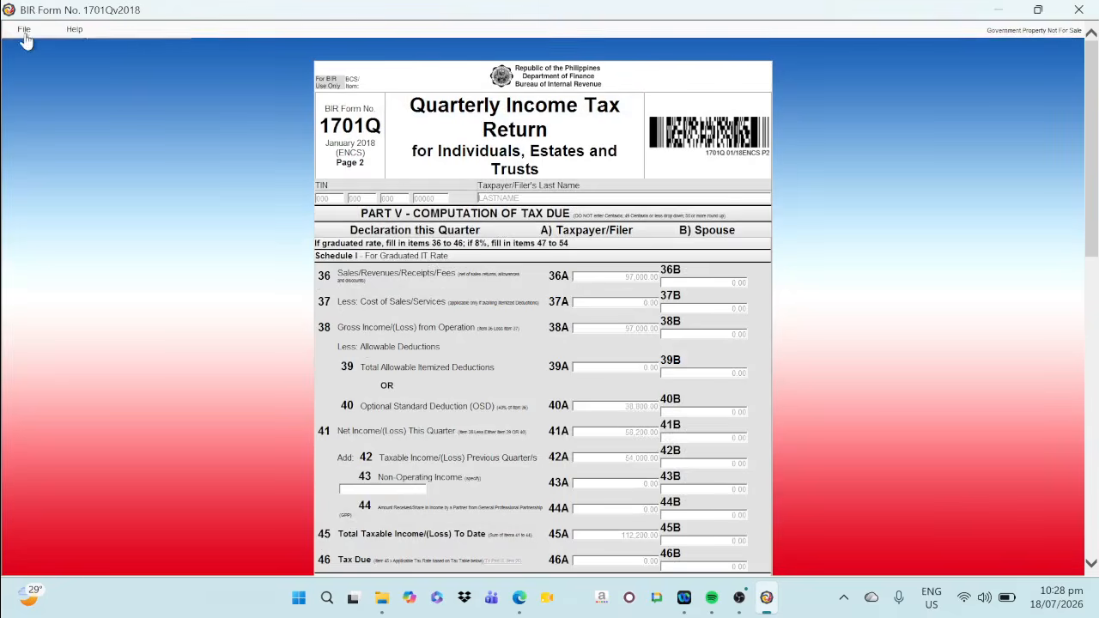
left_click(23, 29)
left_click(29, 48)
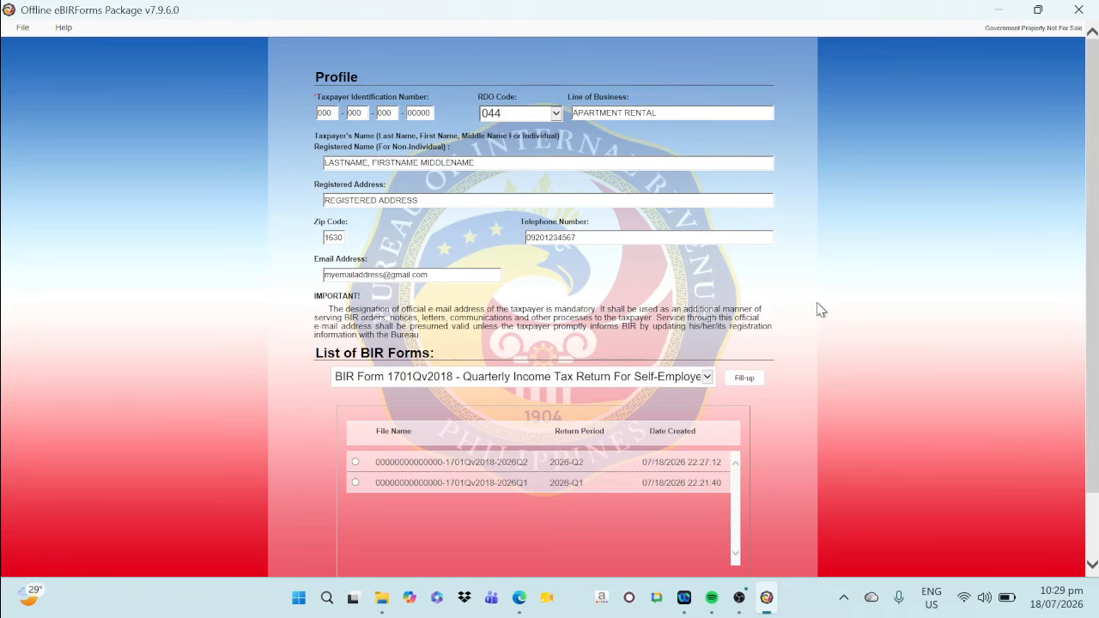
left_click(739, 598)
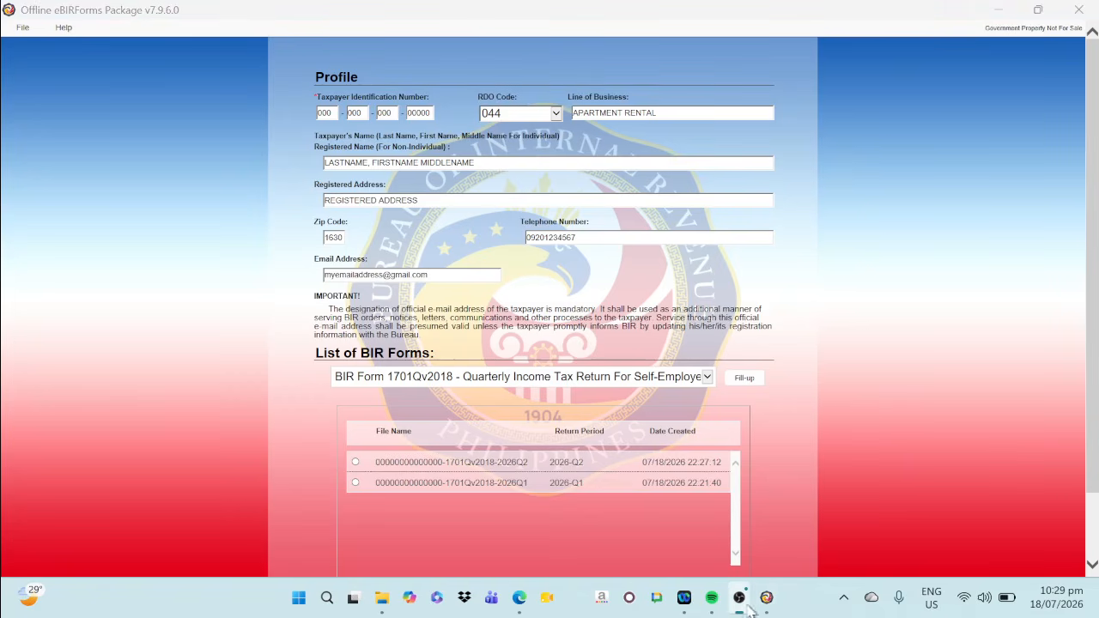